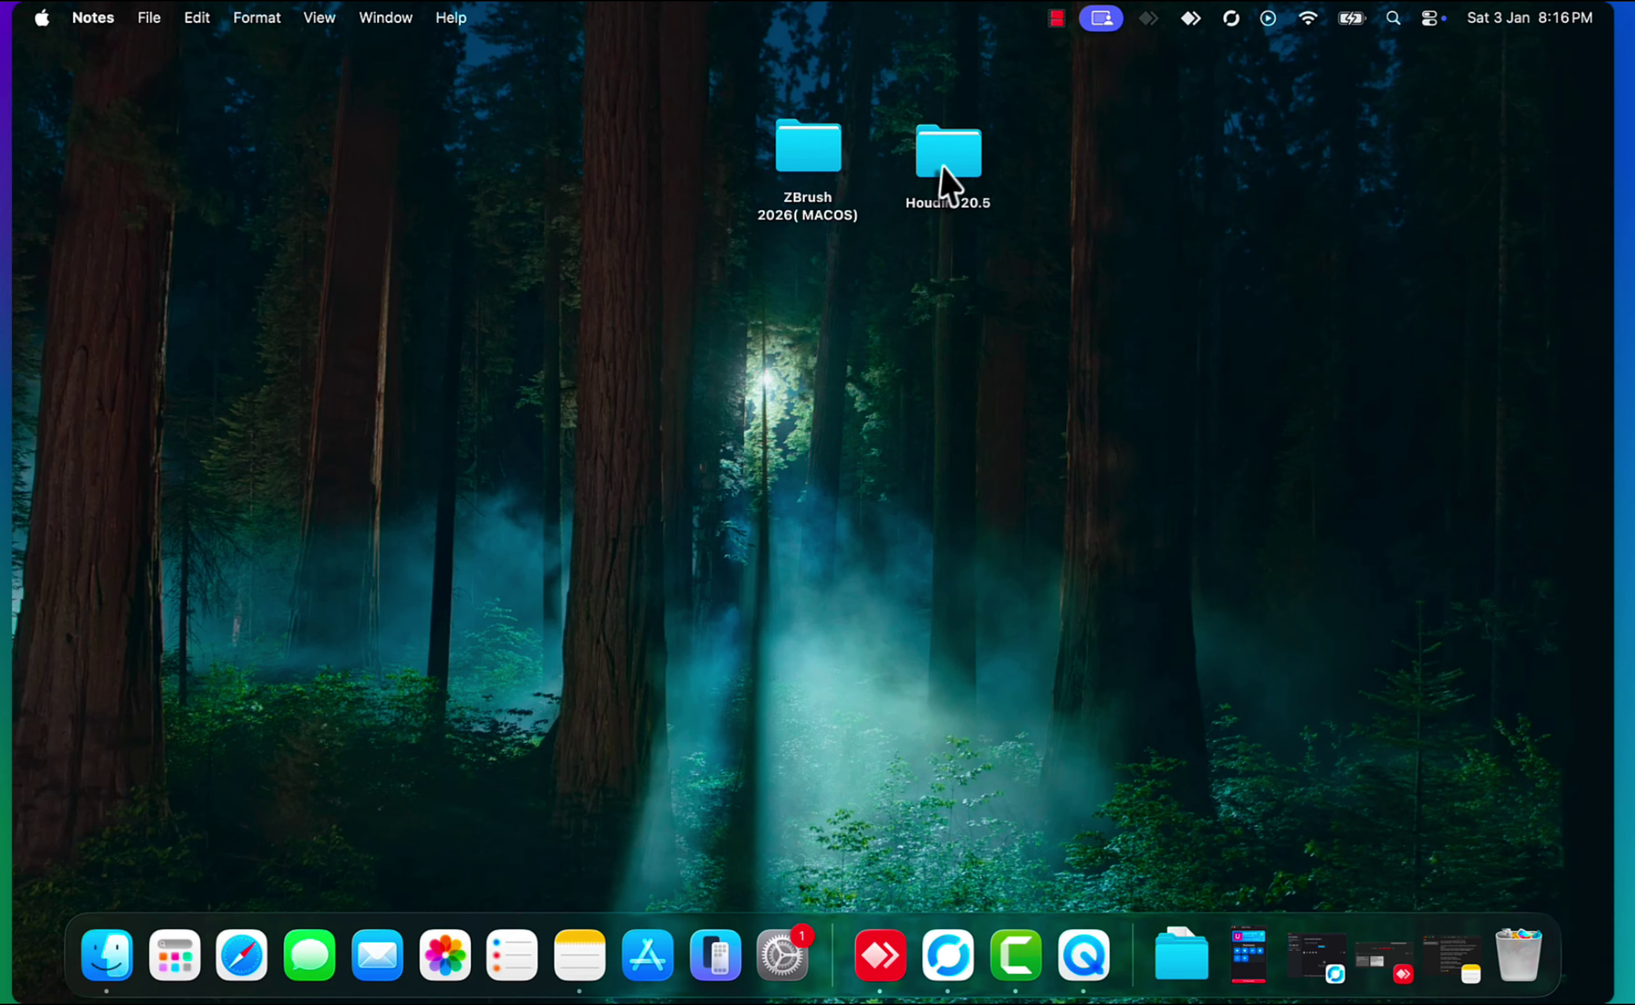
Step: Open the Houdini 20.5 desktop folder, mount the houdini-20.5 disk image and launch the Houdini.pkg installer
double_click(945, 174)
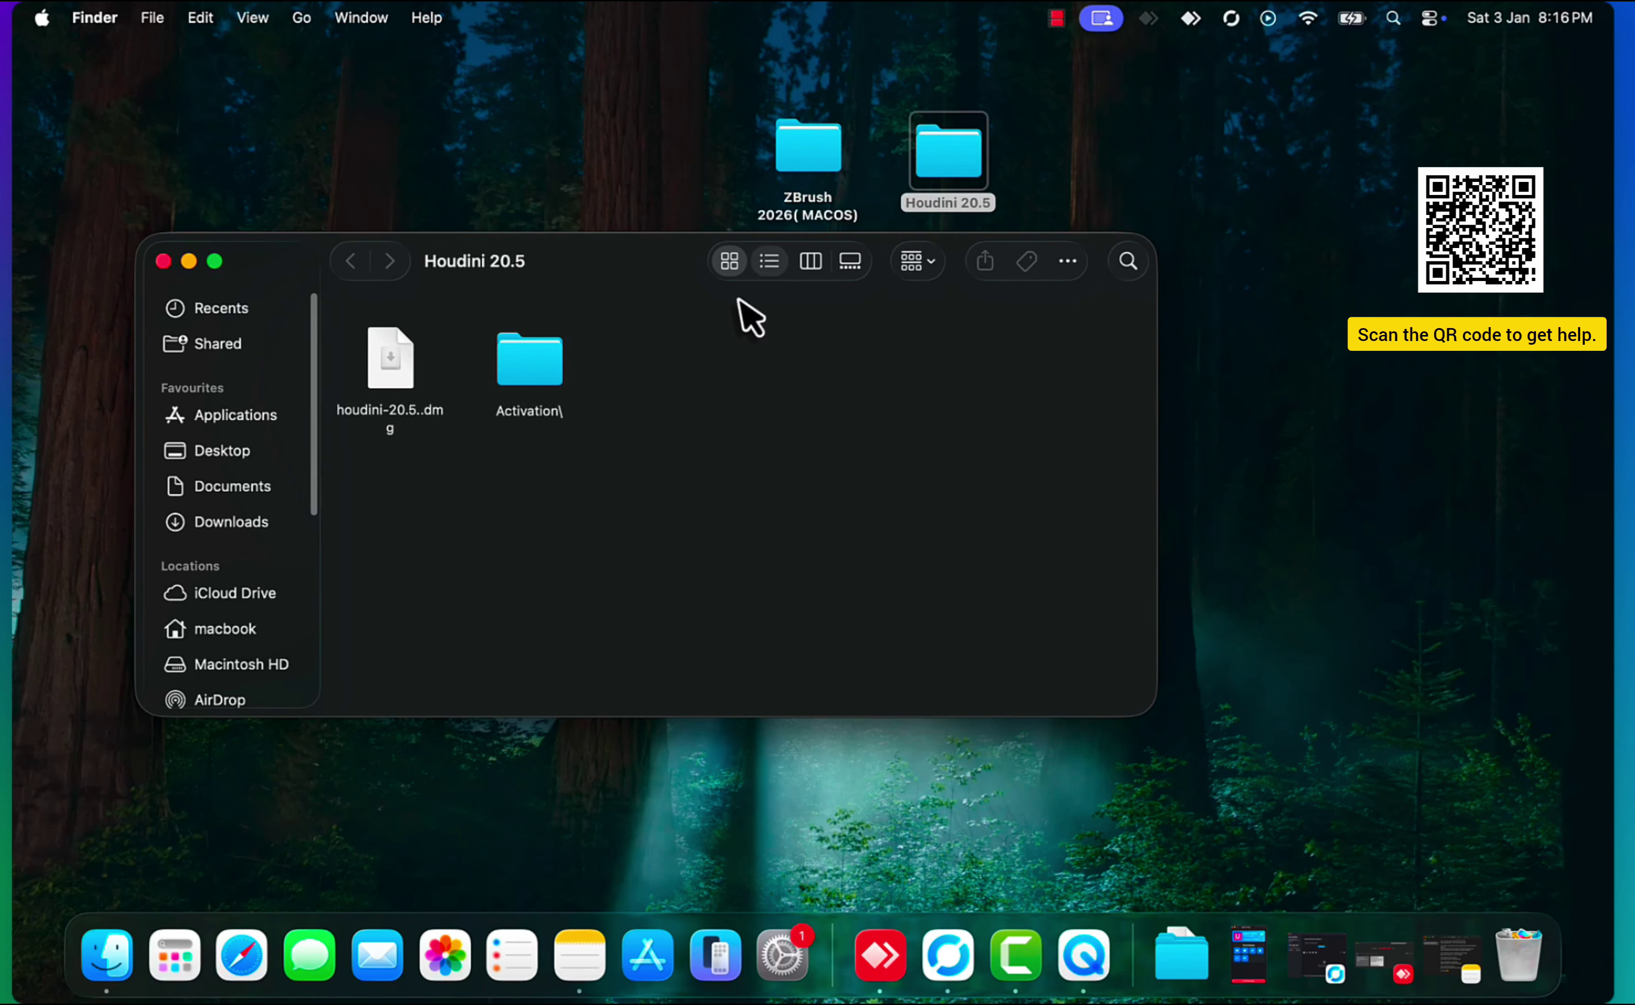
click(396, 372)
double_click(396, 376)
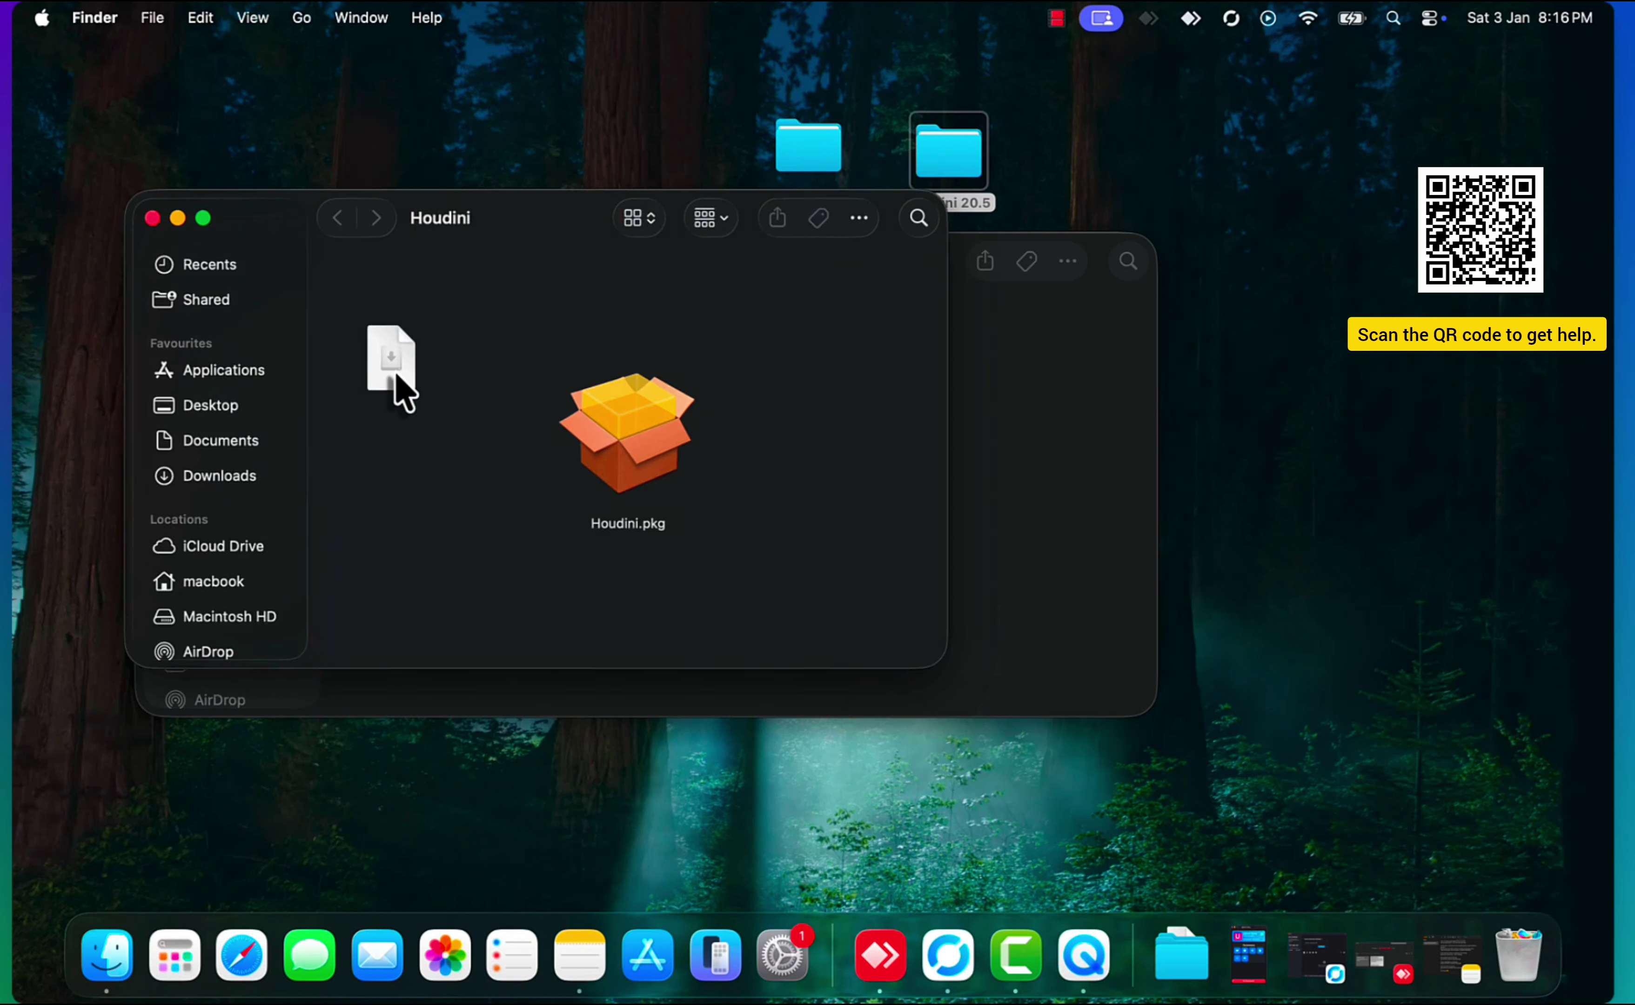
click(649, 424)
double_click(649, 423)
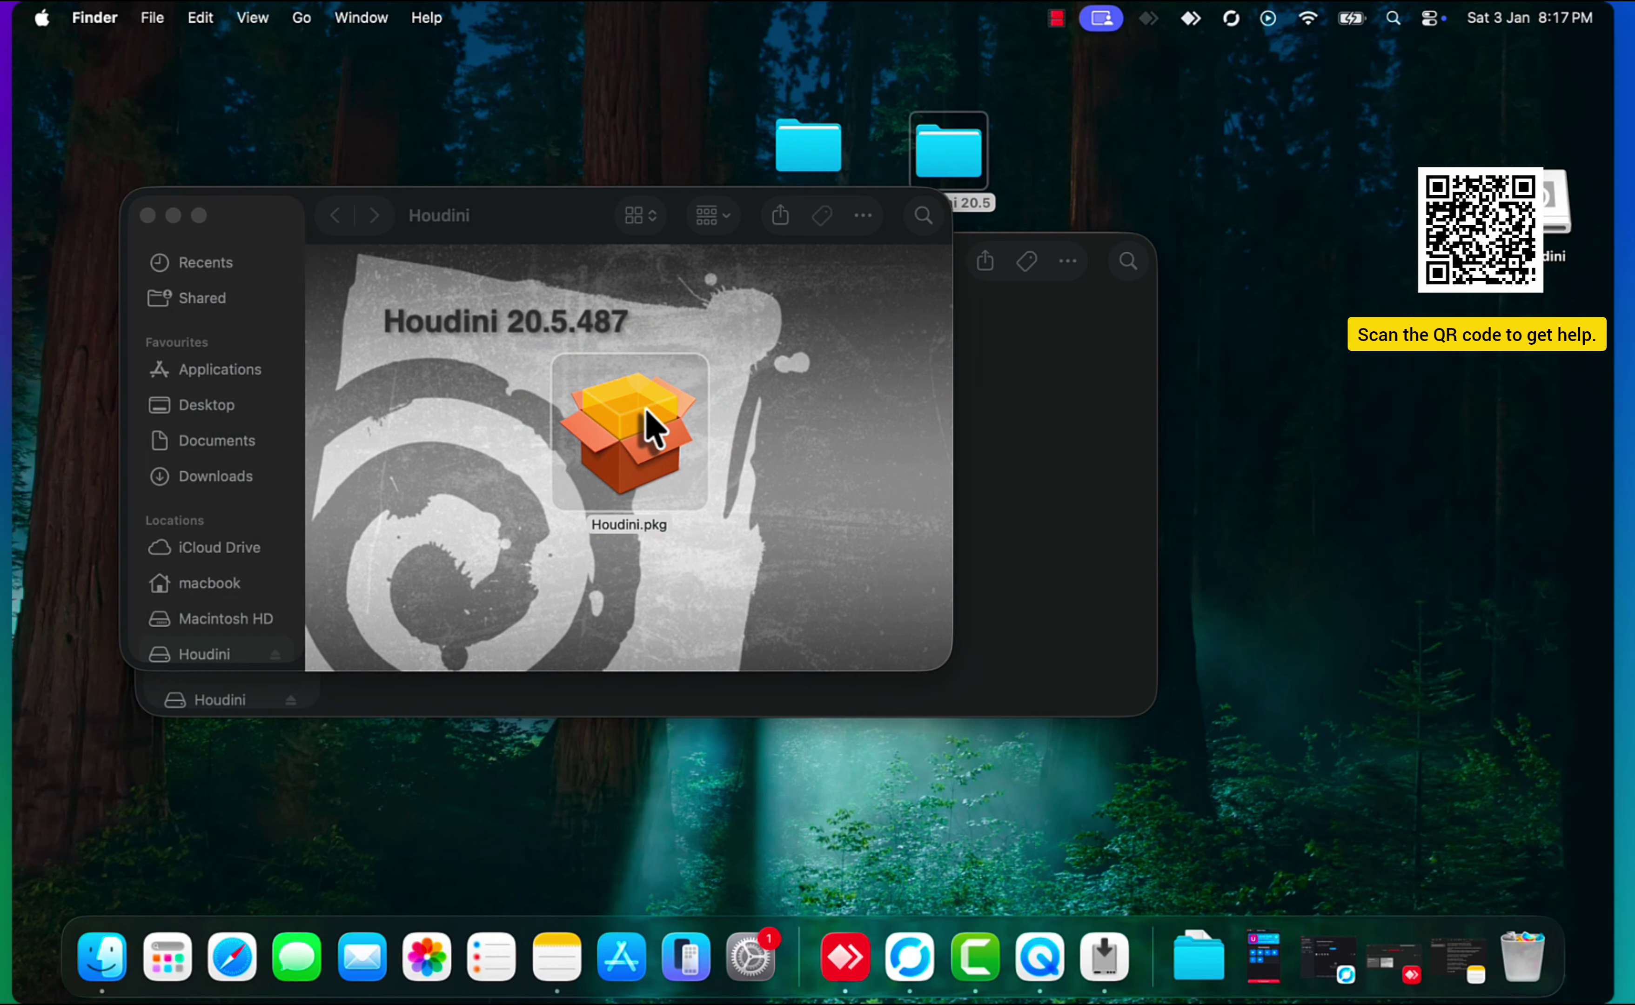
Step: Agree to the Houdini software licence agreement and allow Installer to access the Desktop folder
click(1080, 656)
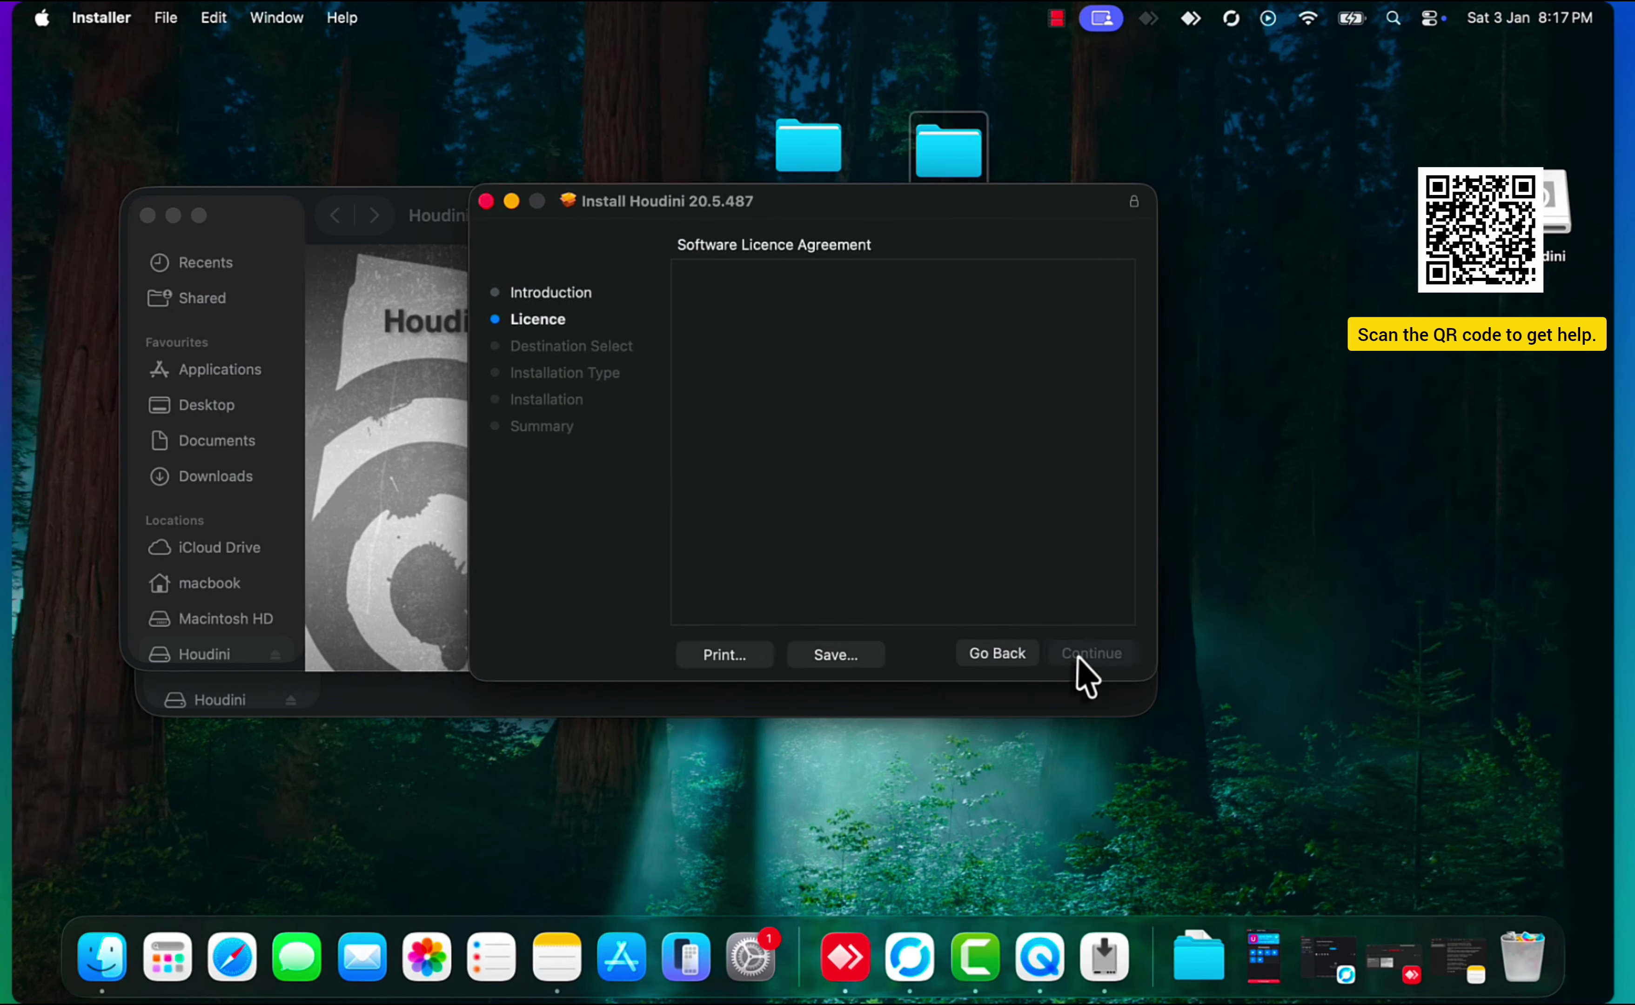
click(1080, 654)
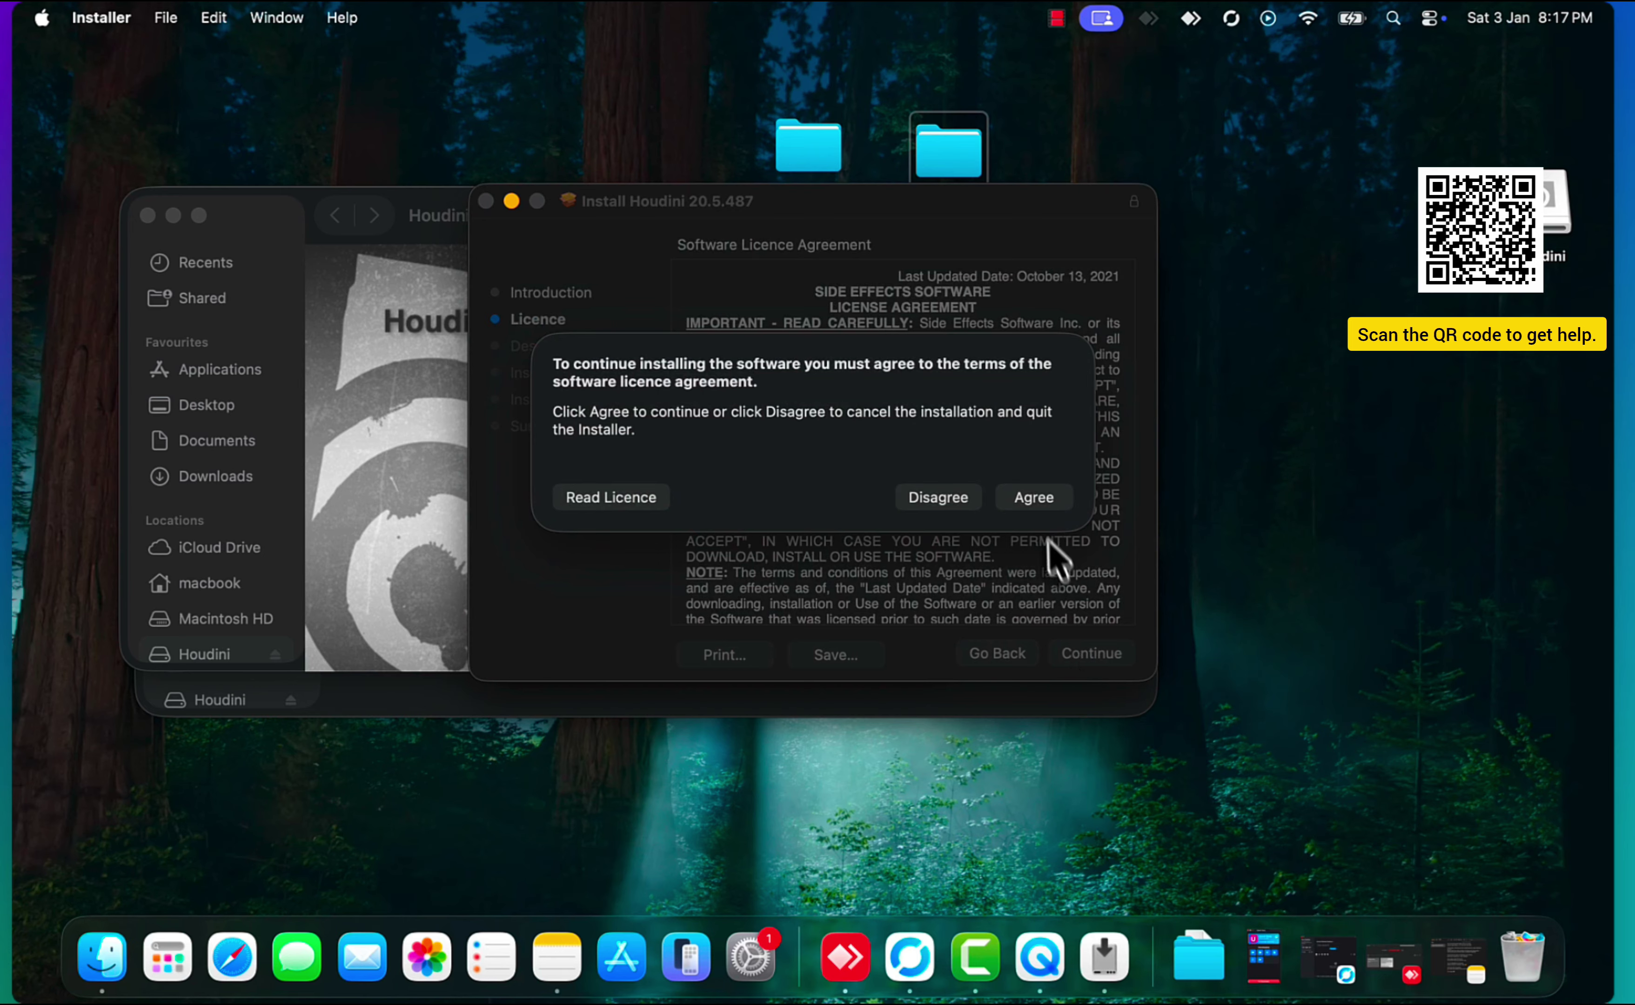
click(1034, 497)
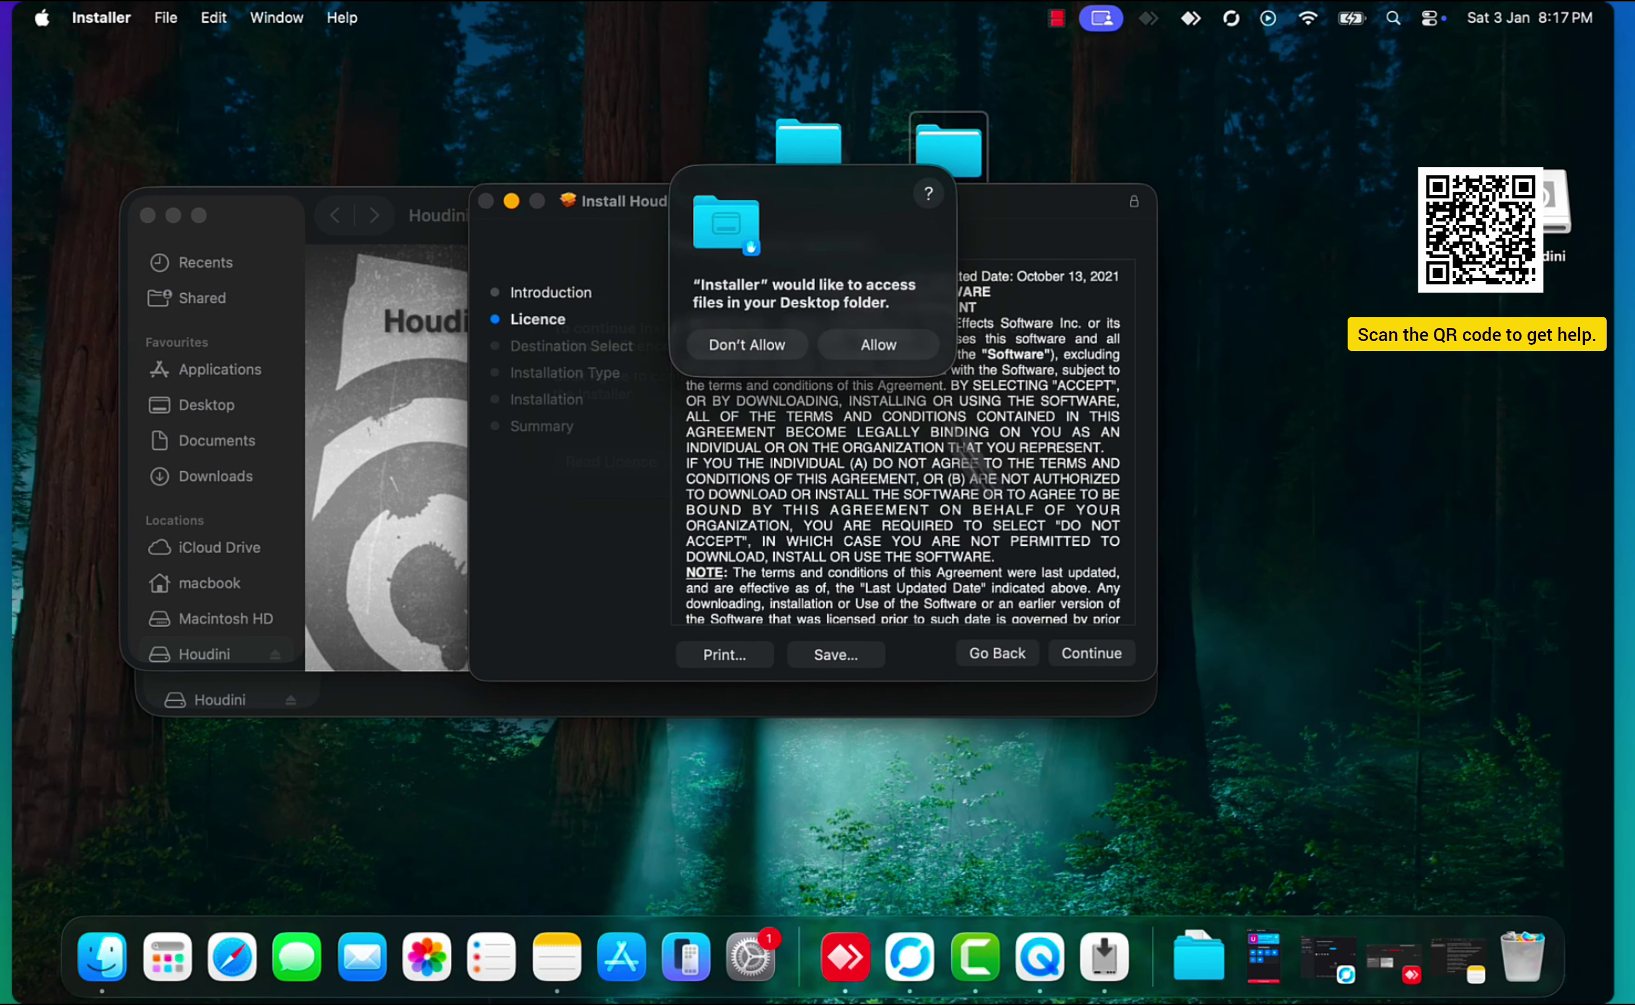
click(884, 350)
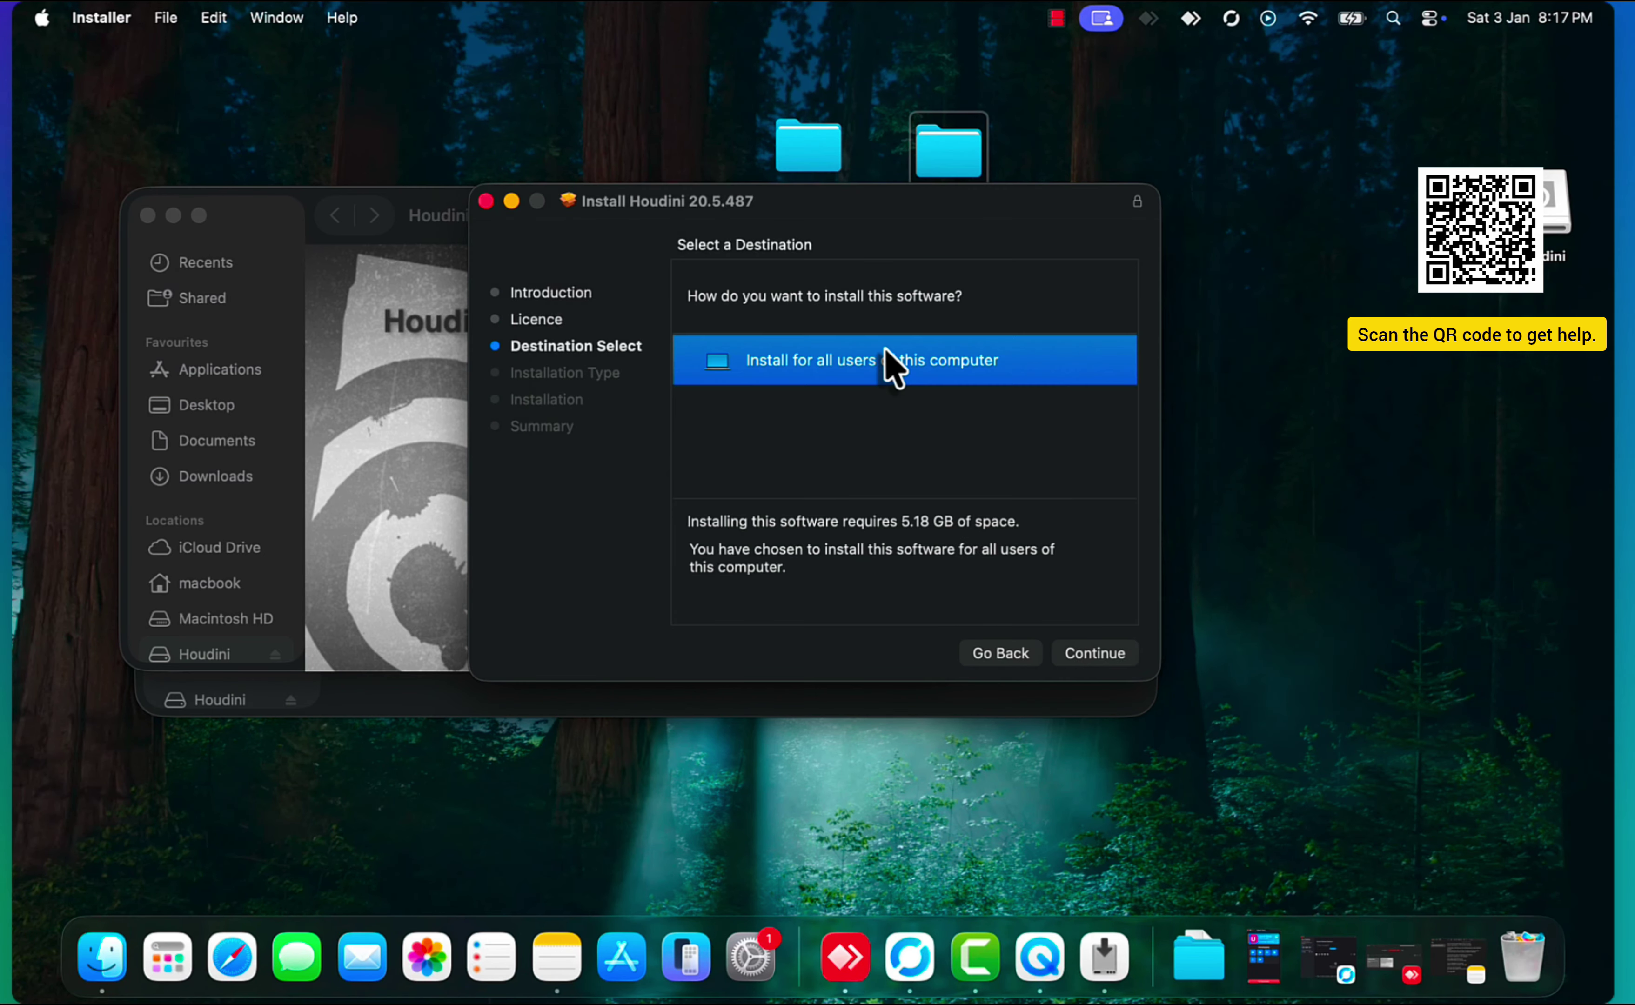
Step: Start the installation for all users with the default package selection, authorising it with the account password
click(1101, 657)
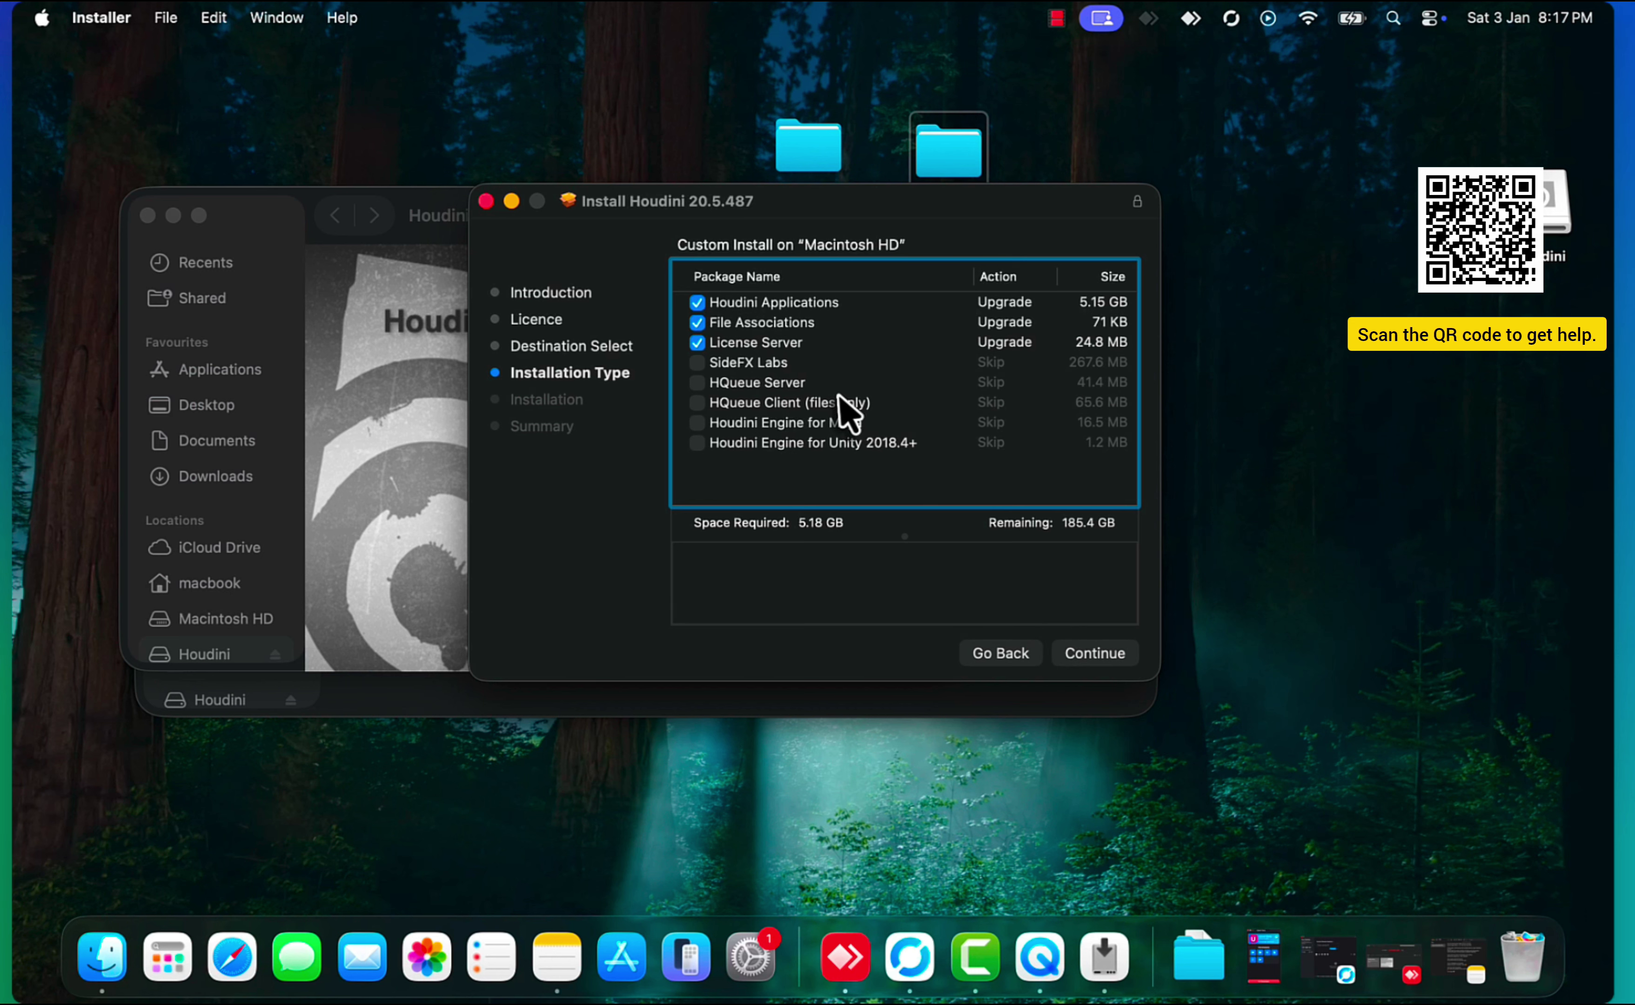
click(1101, 657)
click(1101, 654)
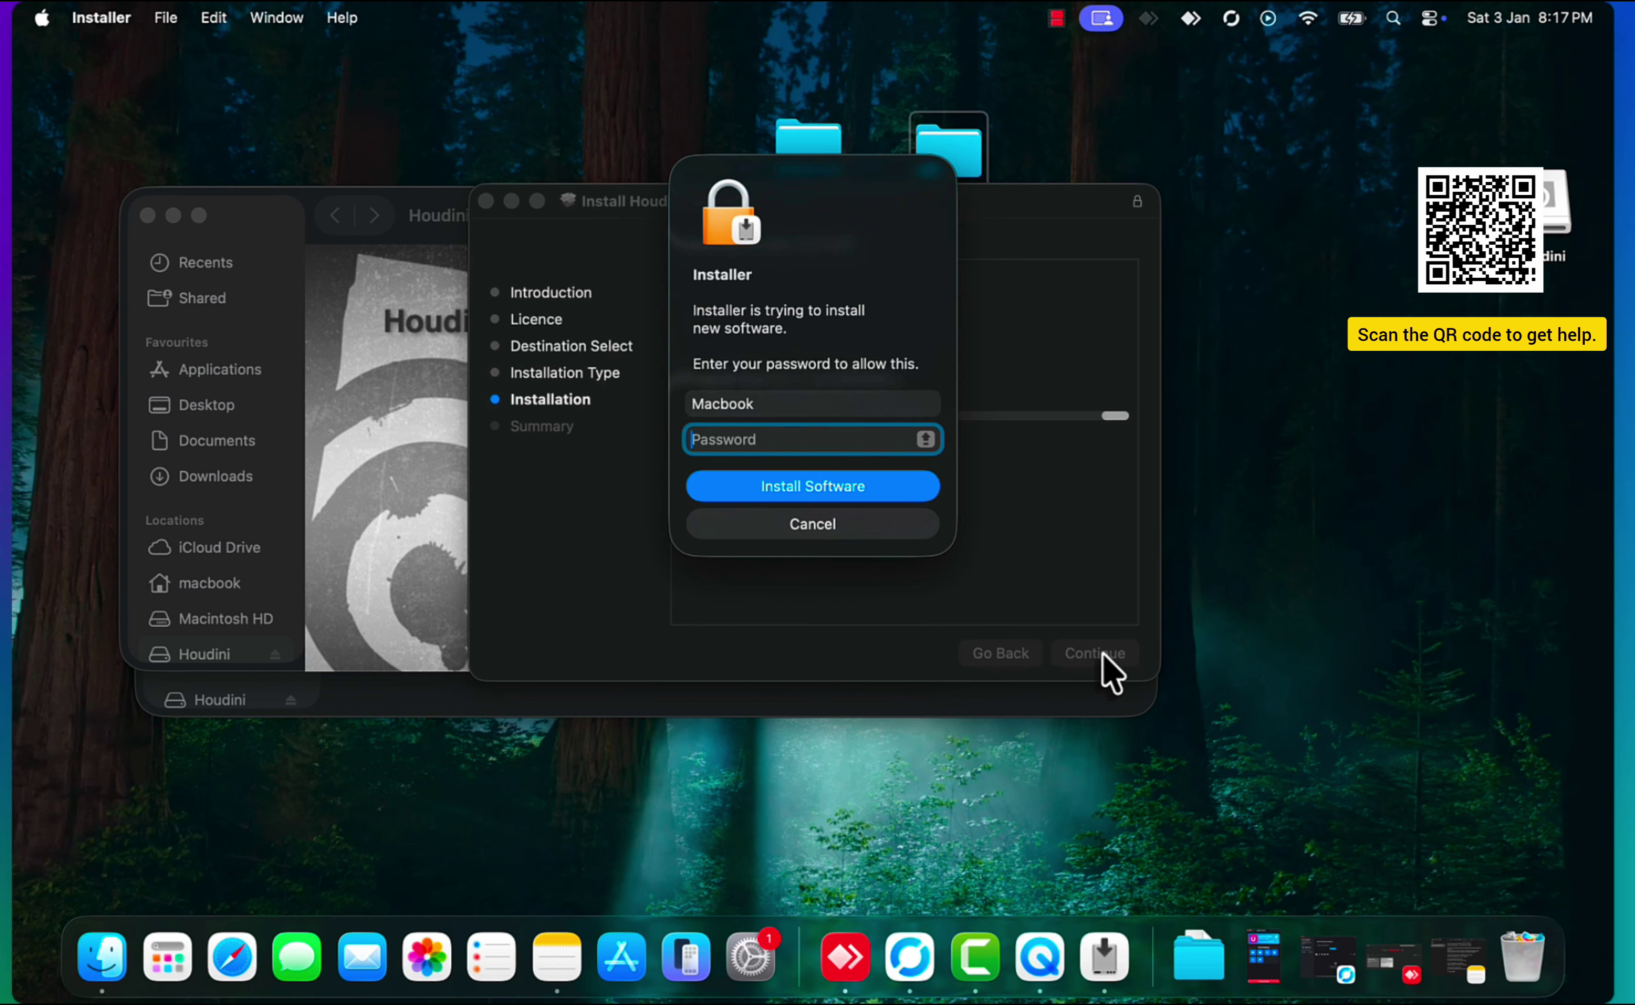
key(Return)
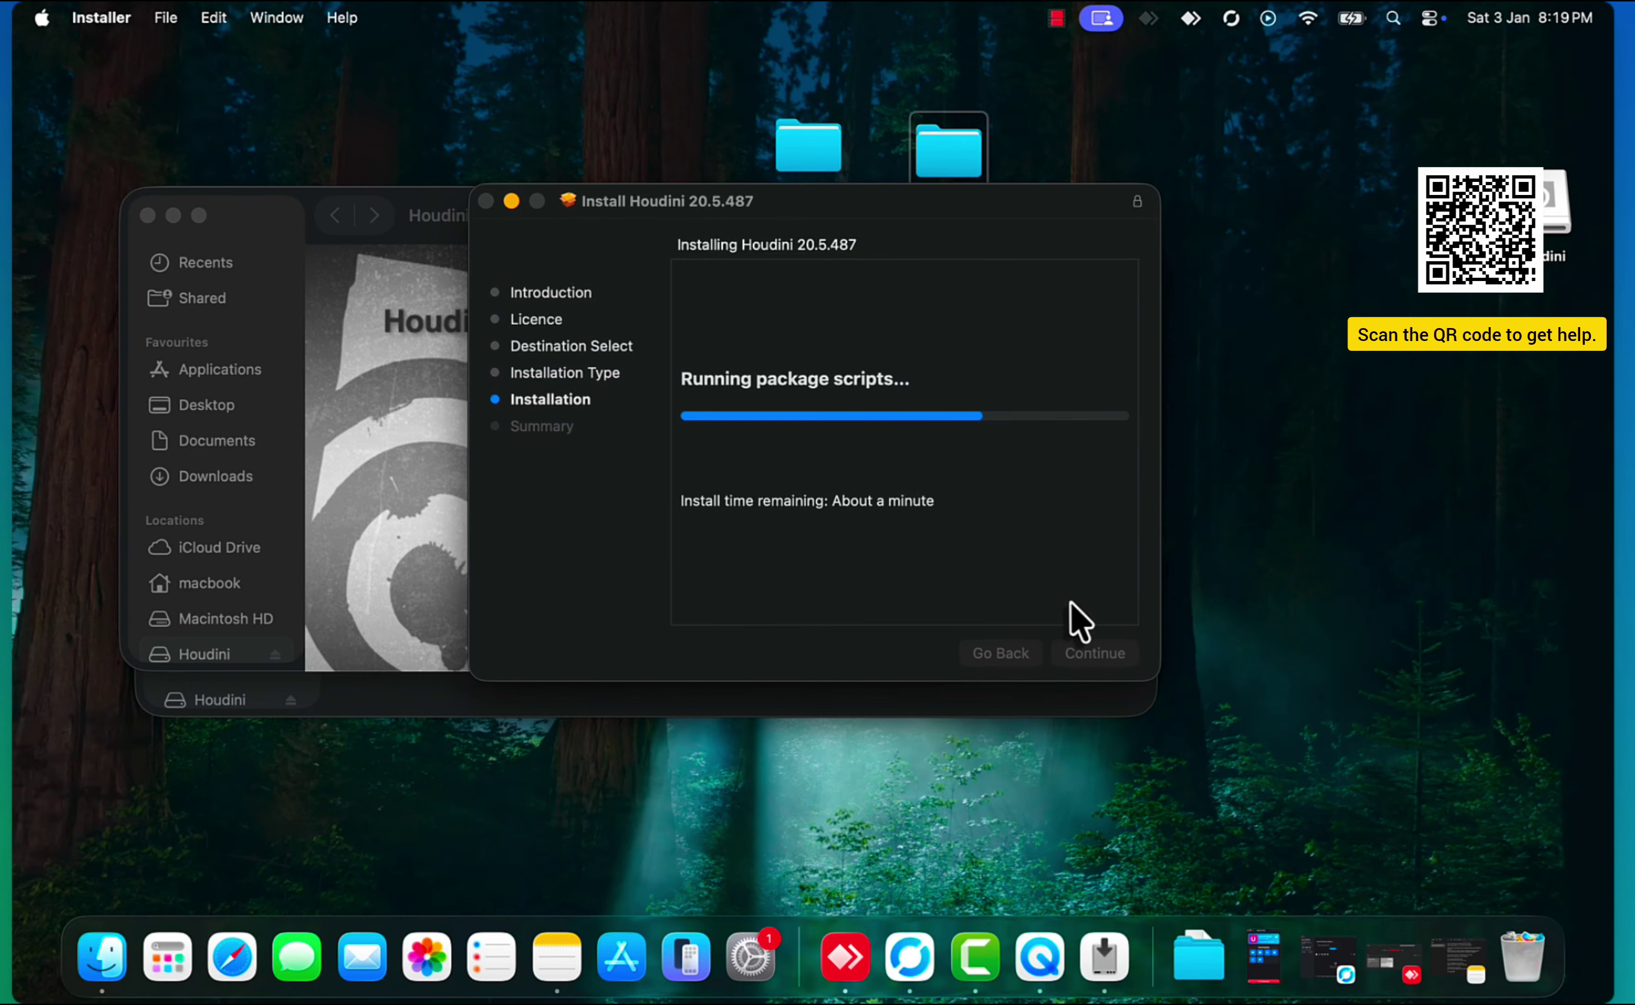
click(556, 956)
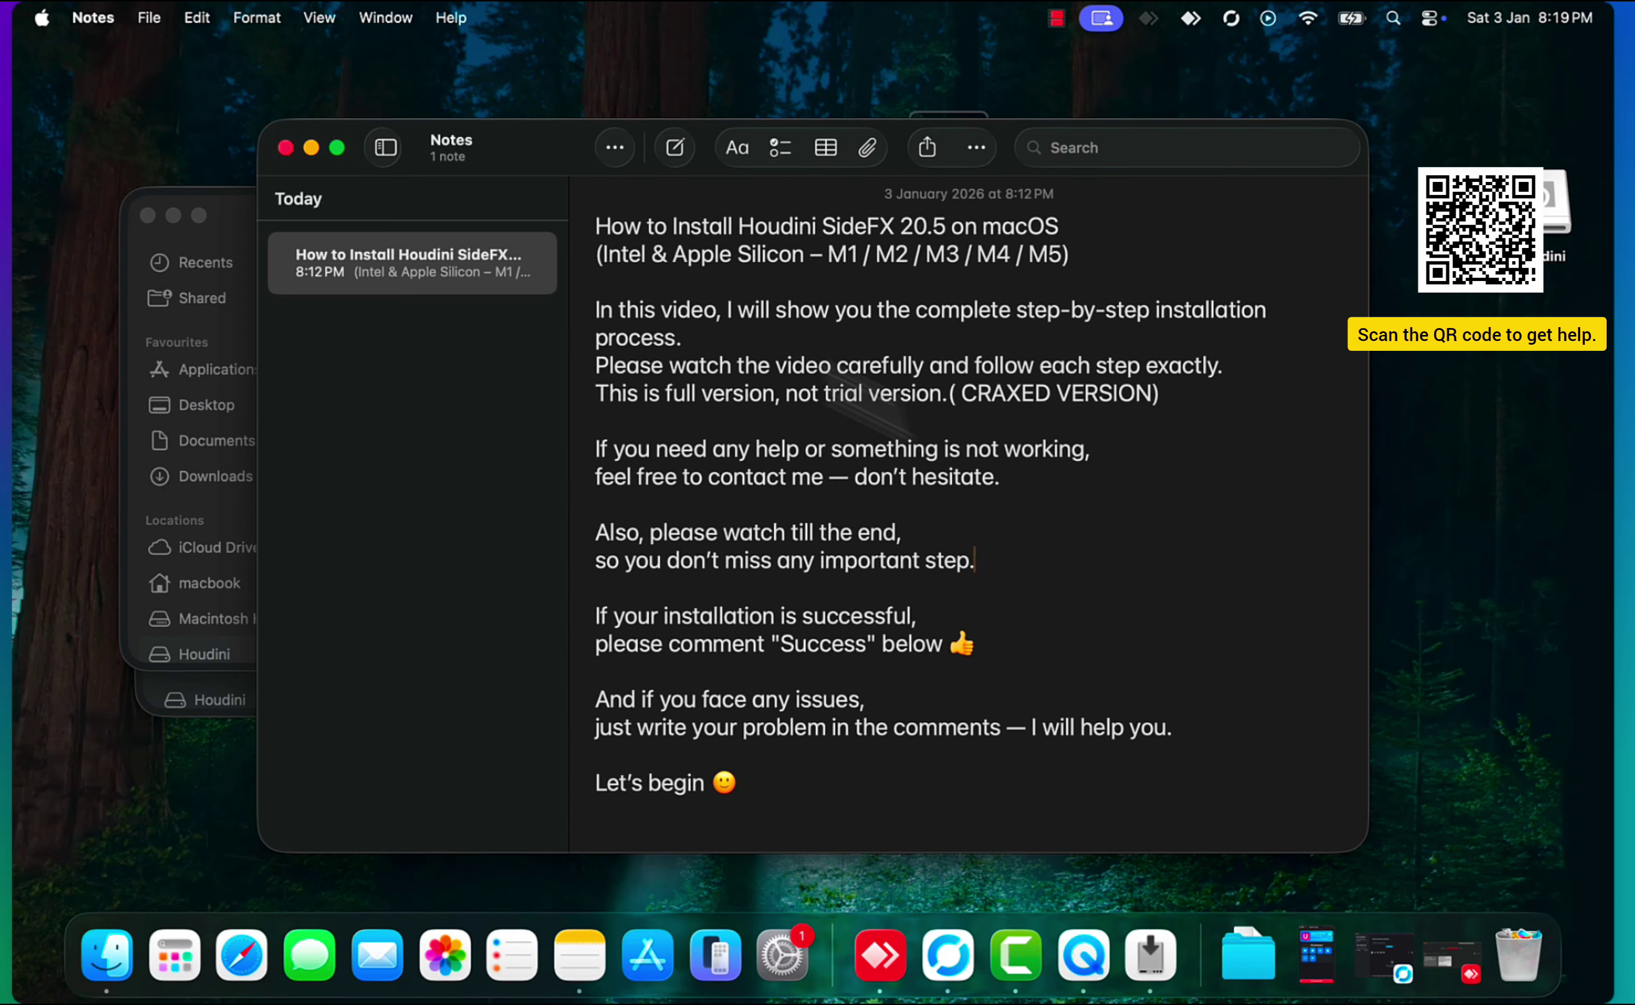
click(311, 148)
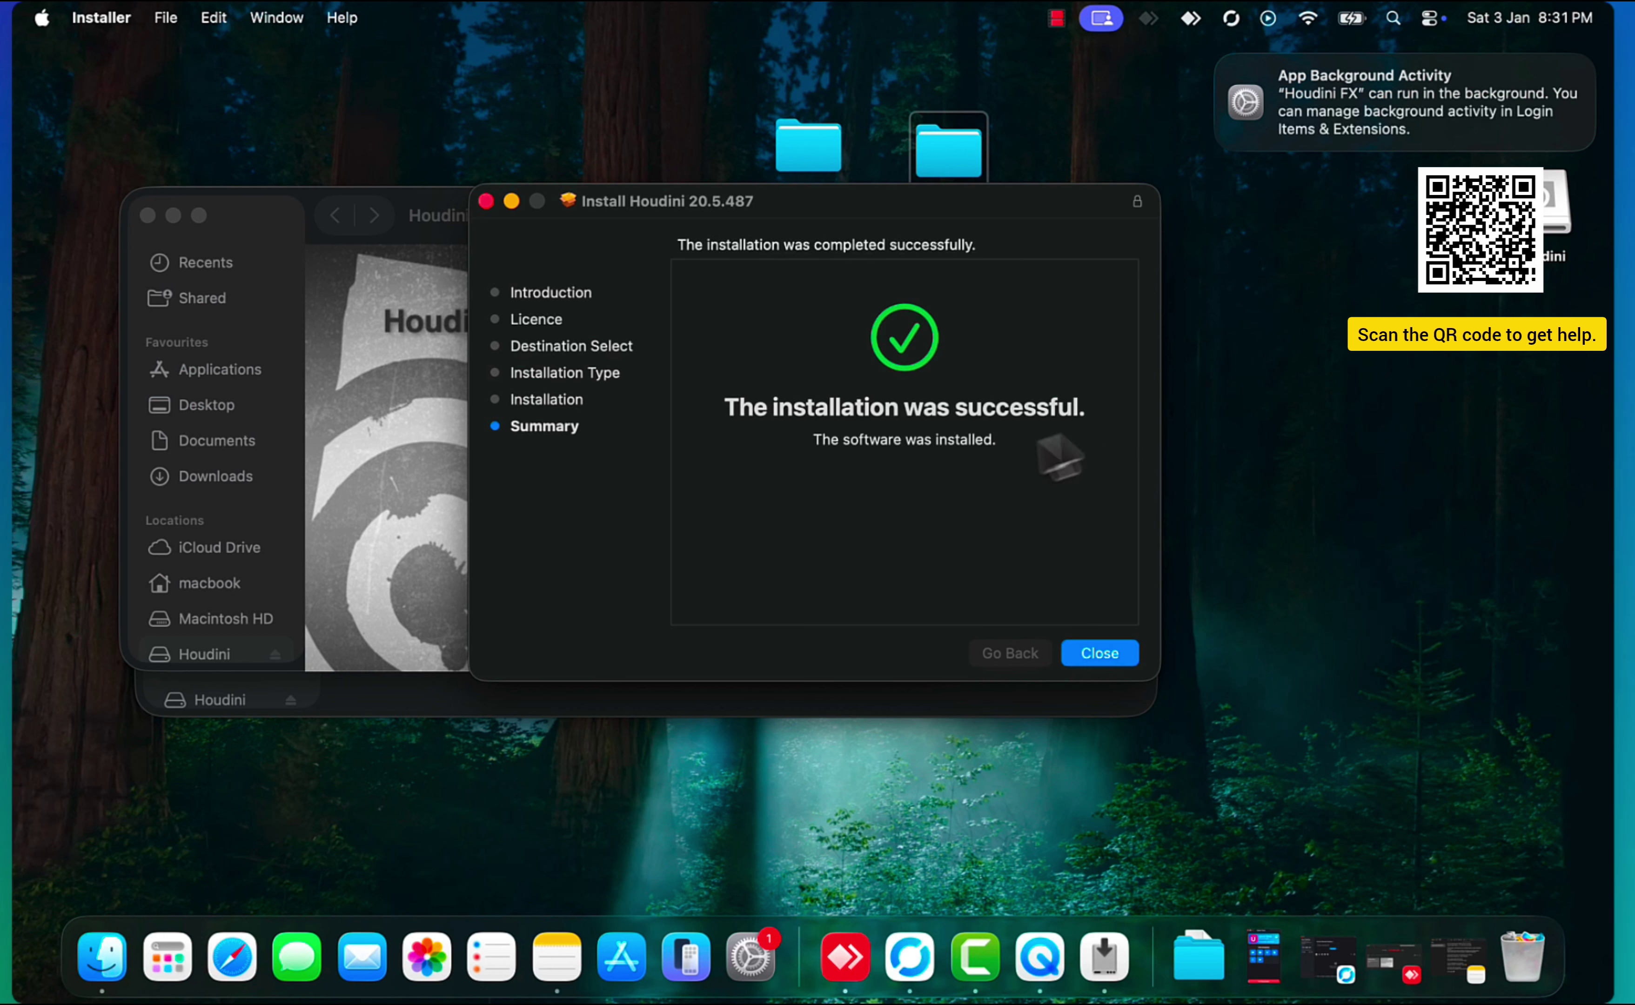
Step: Close the finished installer and the Houdini disk image window, and reposition the Houdini 20.5 folder window
click(1096, 657)
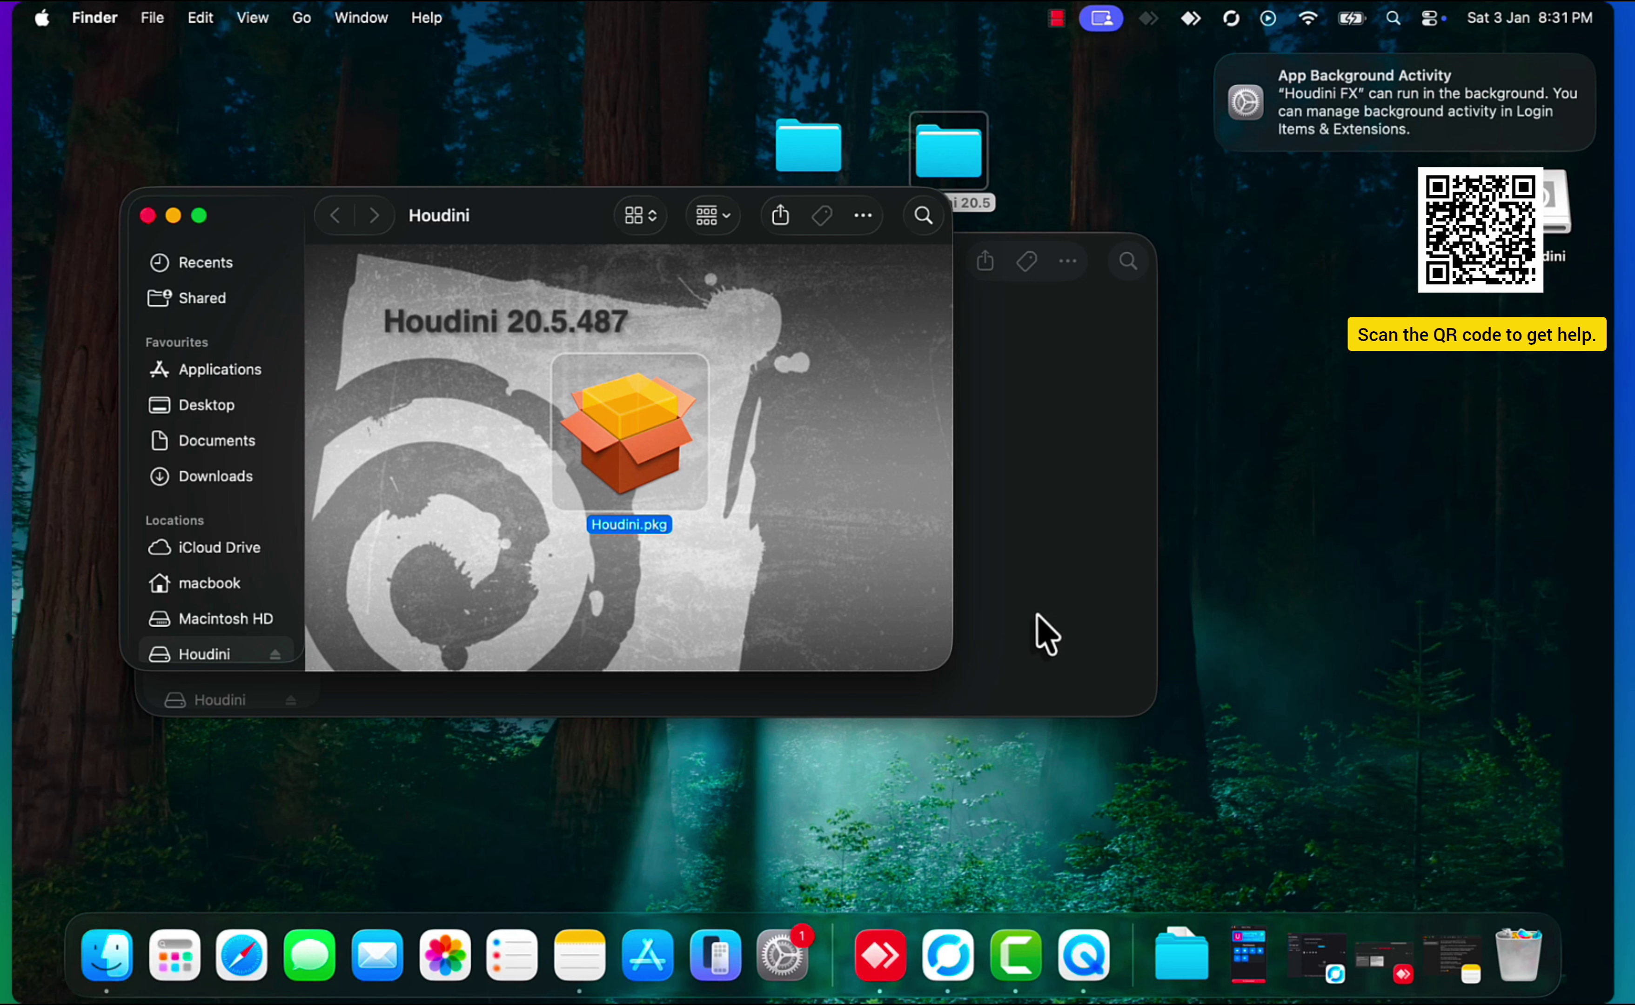
click(148, 216)
drag(548, 281, 698, 322)
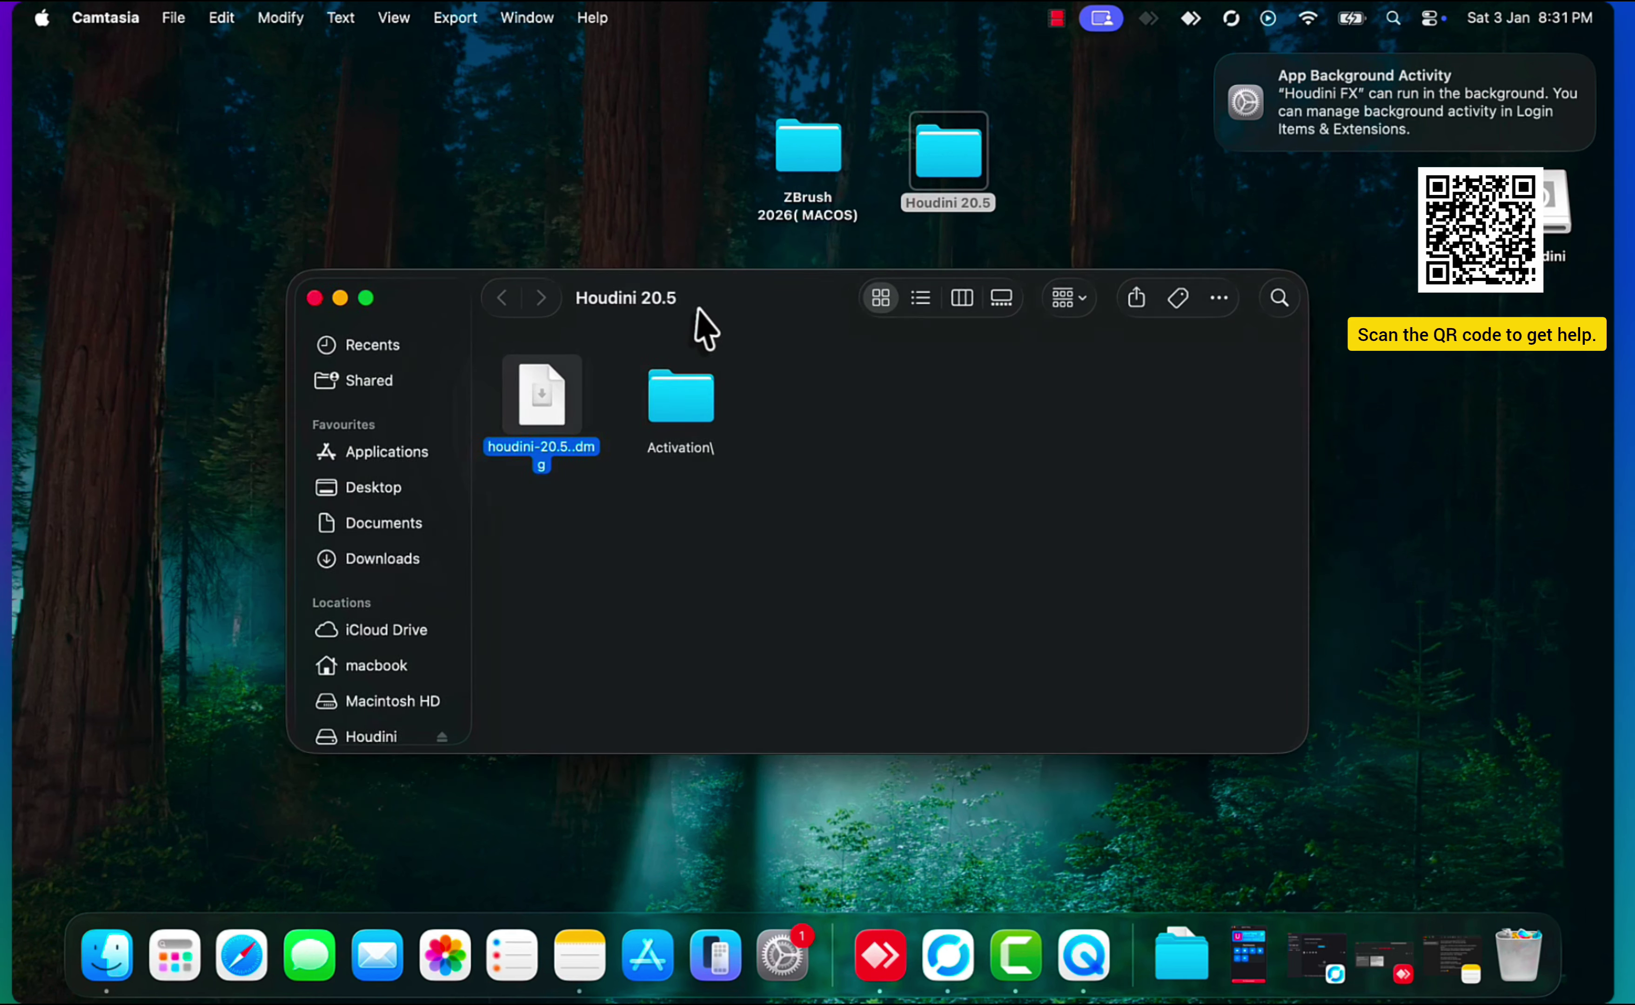
Step: Open the Activation folder and run the Patch script in it
double_click(676, 402)
double_click(534, 385)
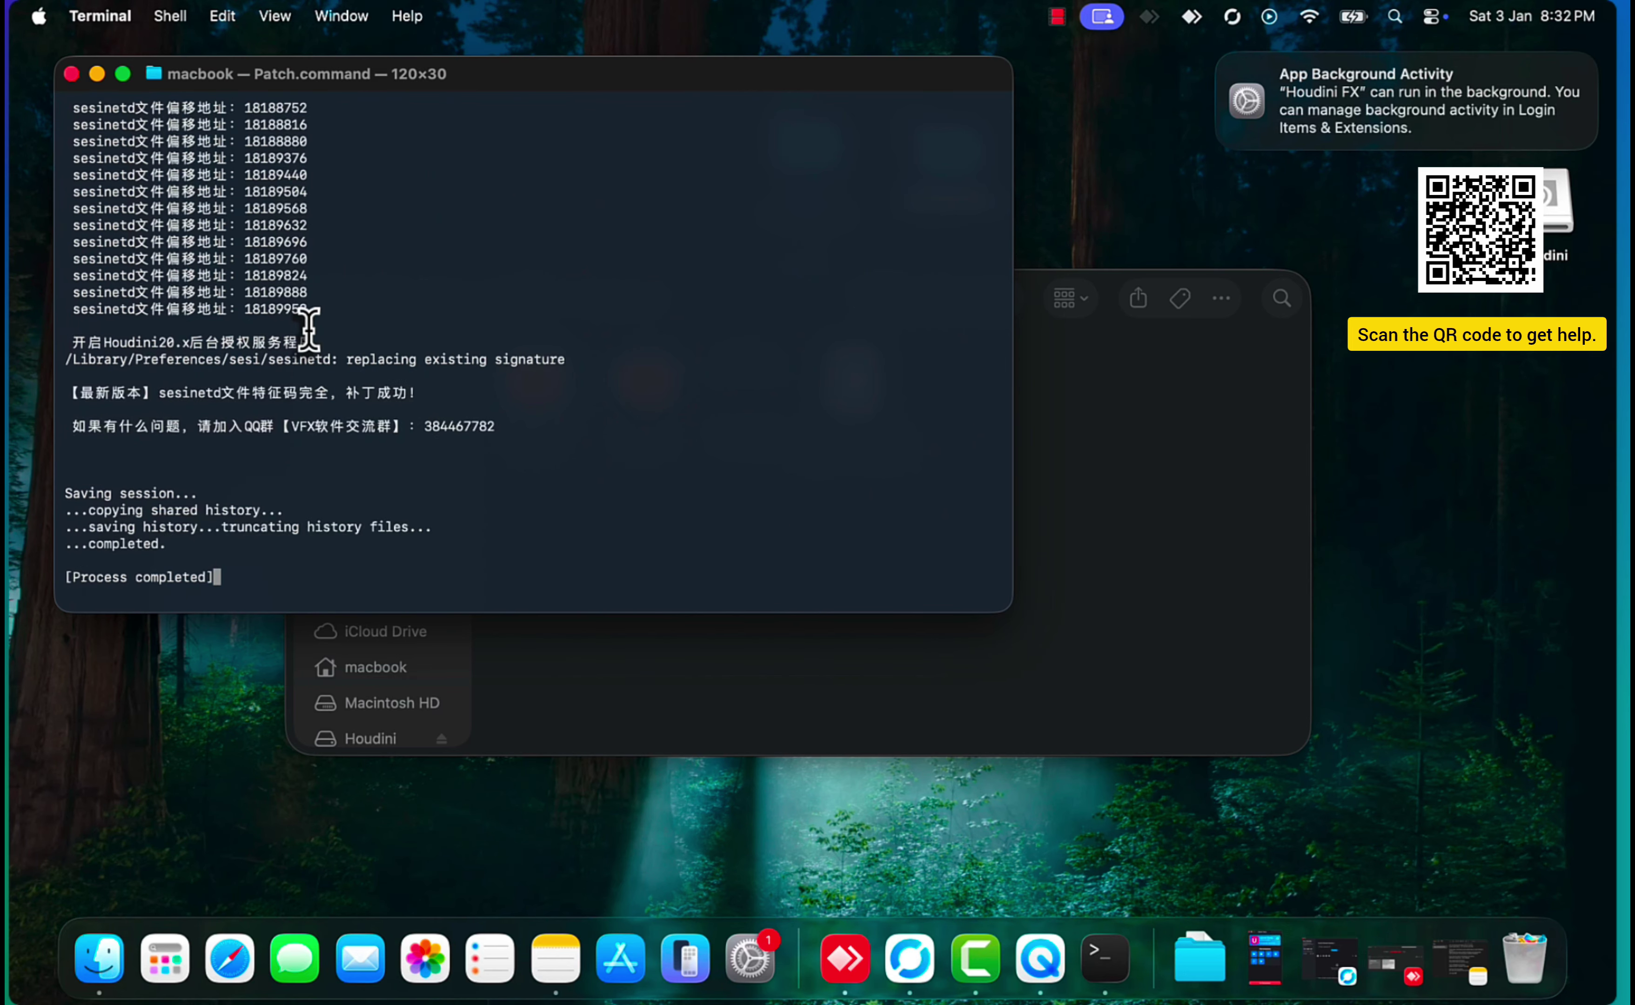
Step: Return to the Activation folder, run the Keygen script and move its terminal window clear of the Patch output
click(641, 670)
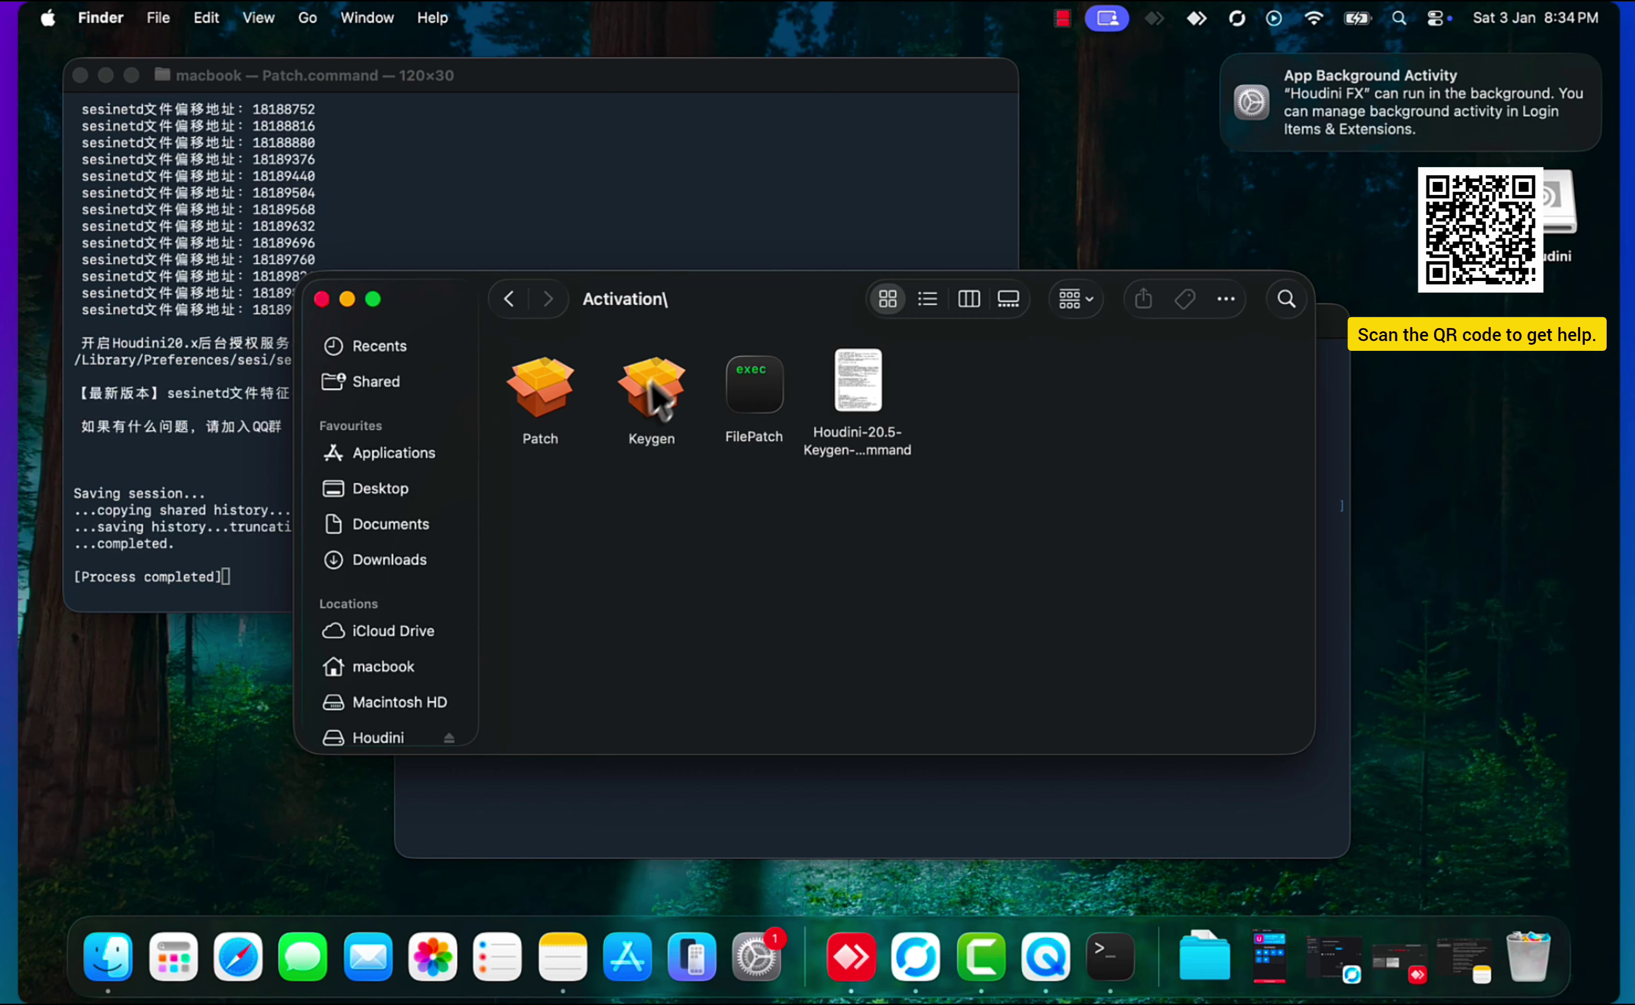
double_click(646, 387)
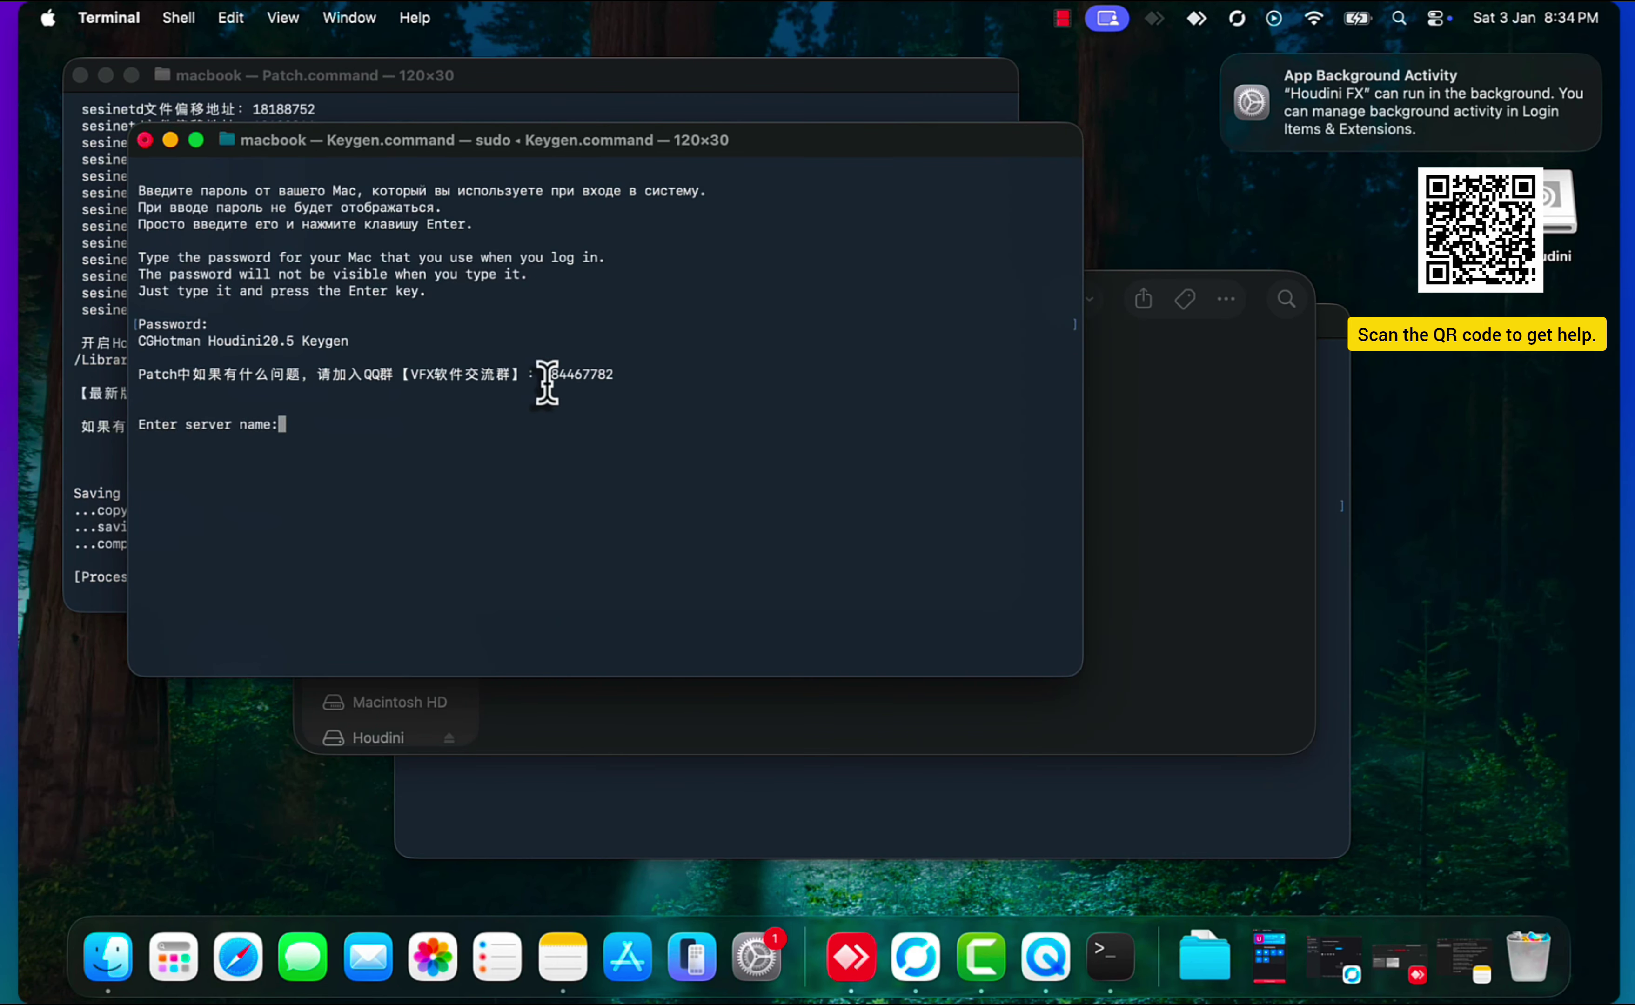
drag(526, 143, 828, 357)
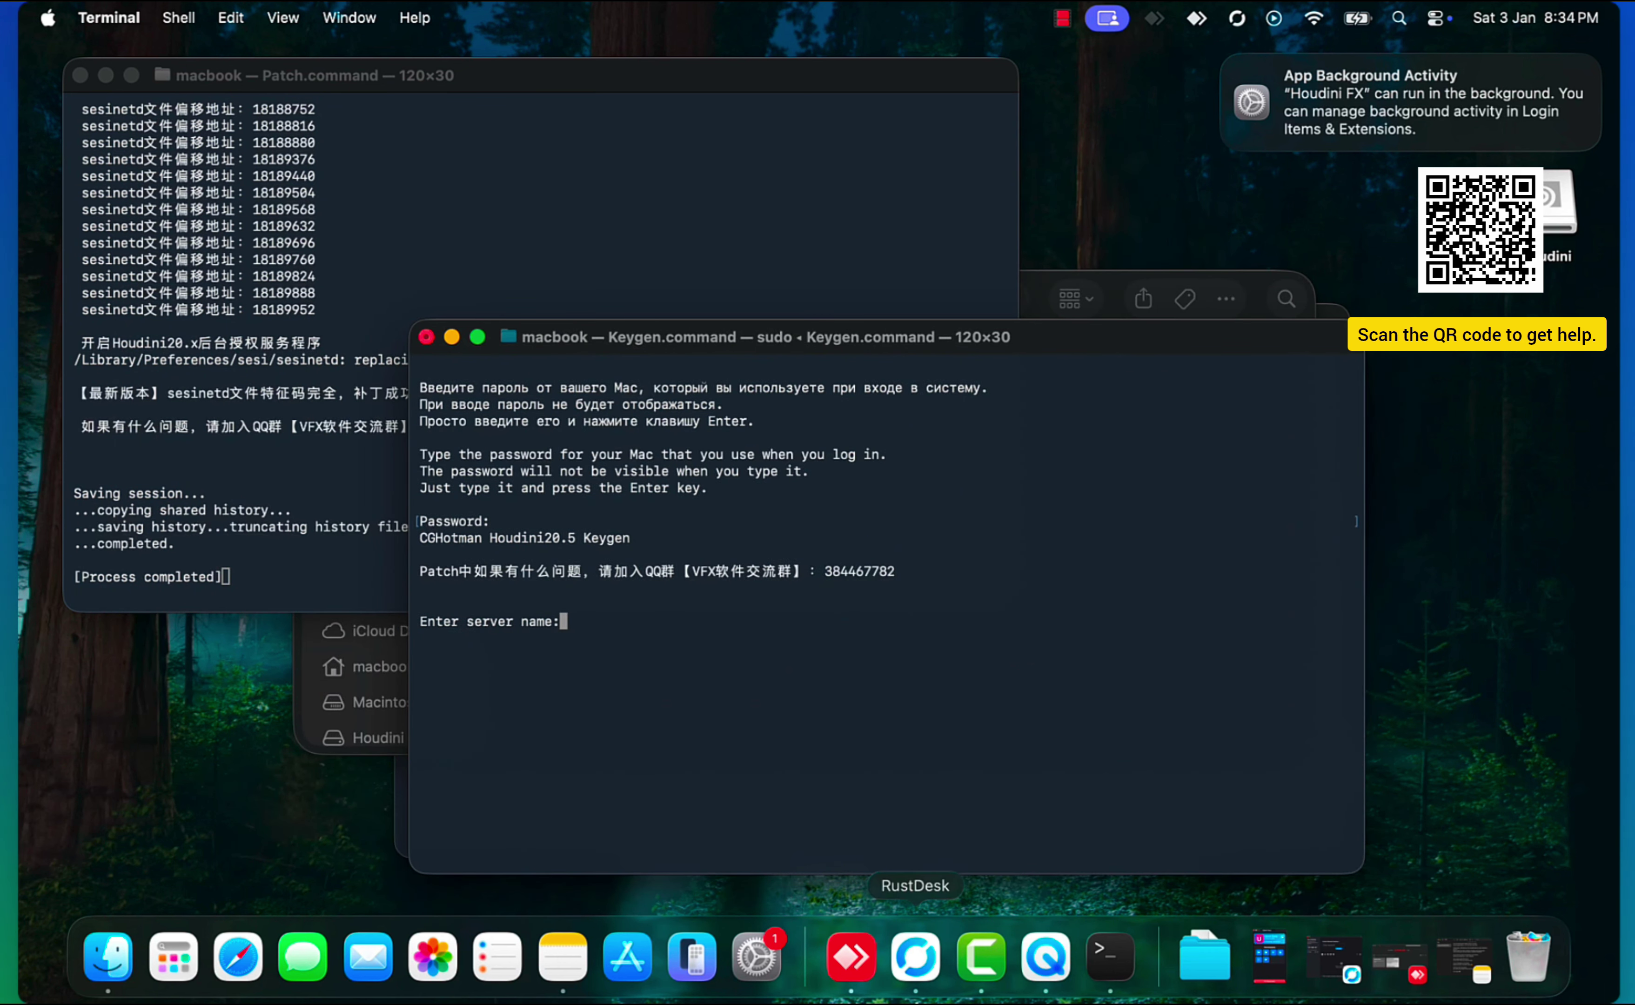
Step: Paste the server name and the server ID into the Keygen prompts, submit them and review the script output
right_click(654, 621)
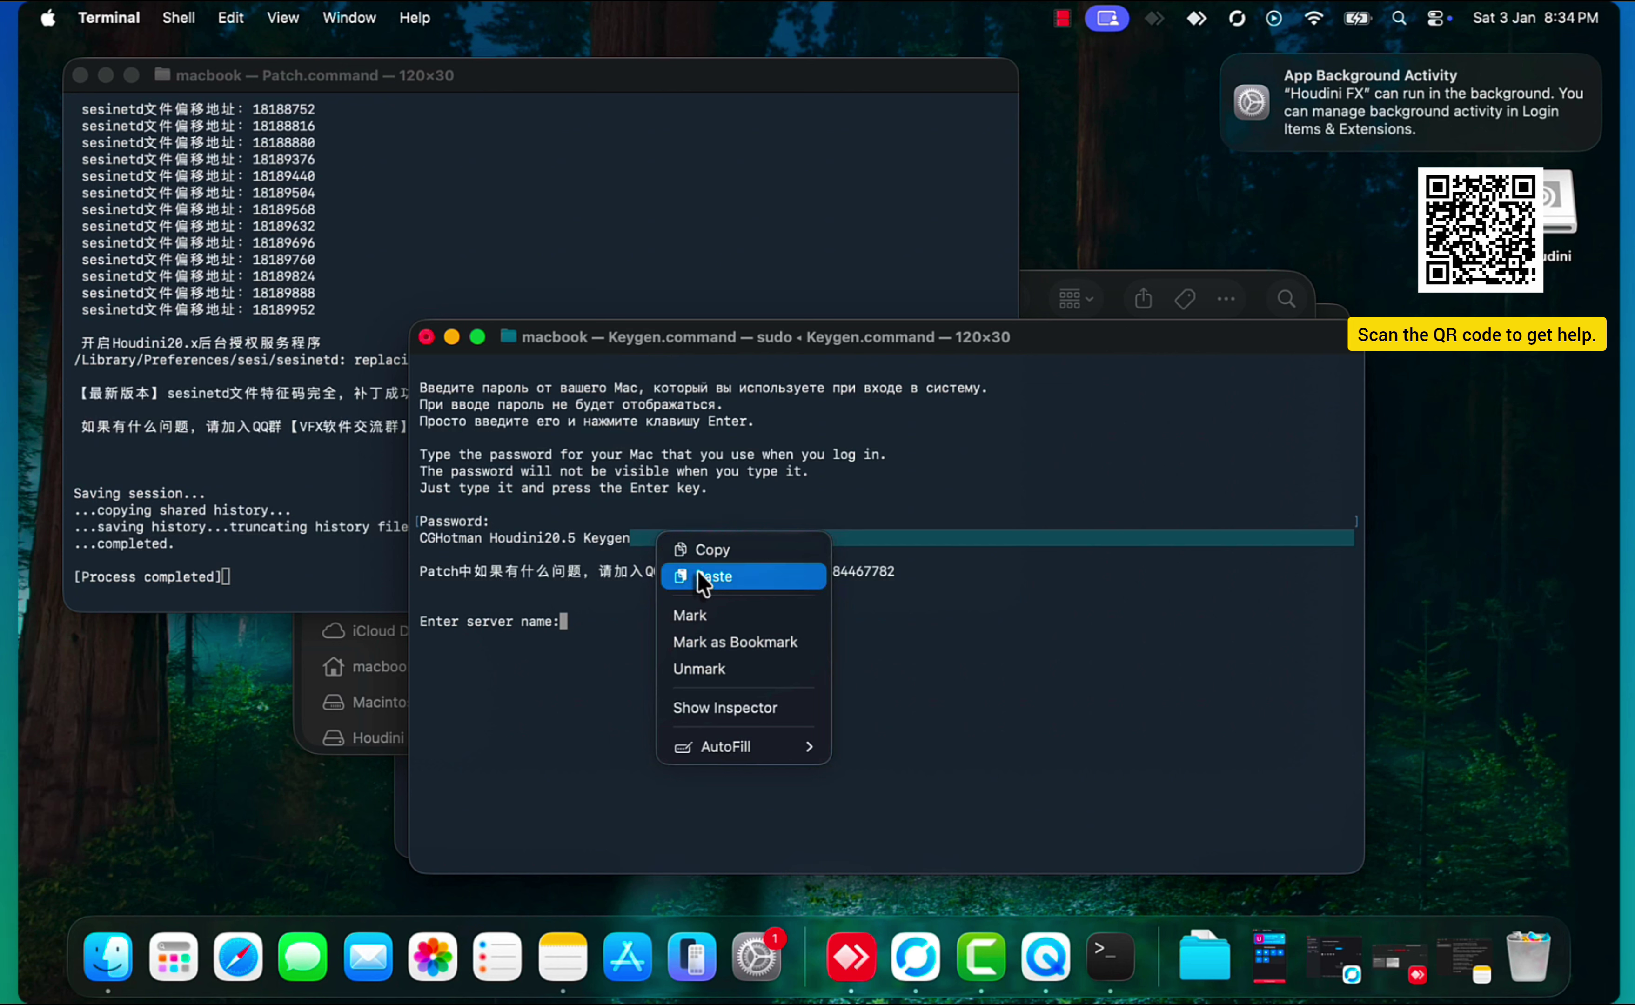
click(692, 676)
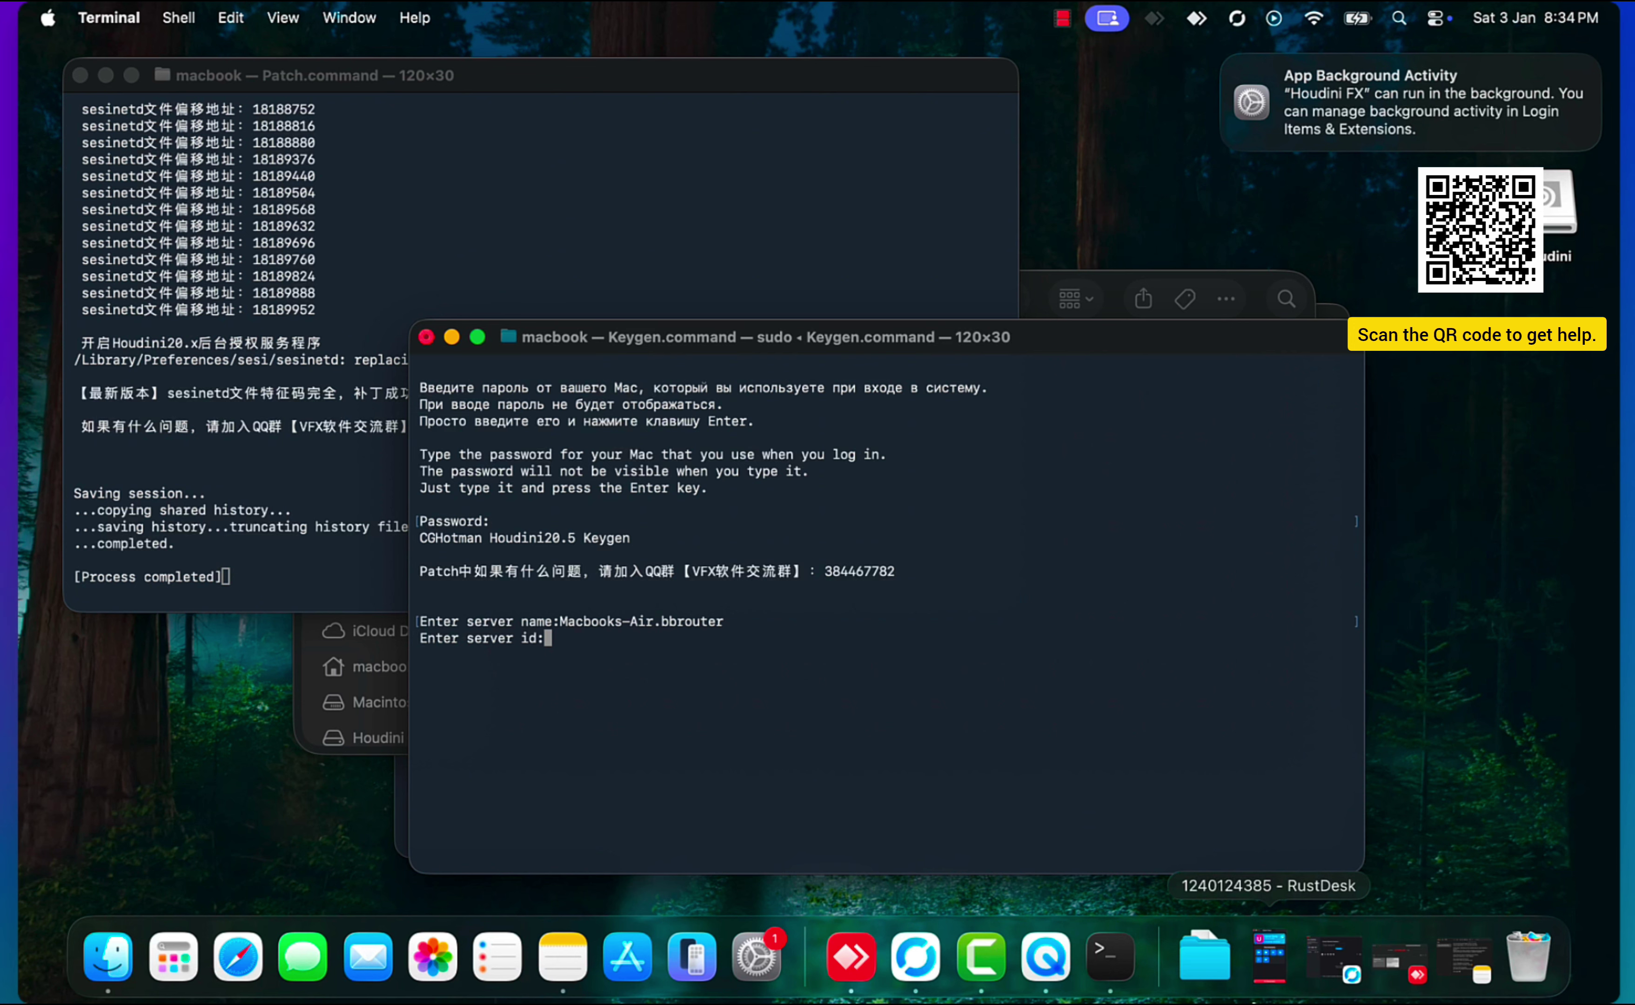
right_click(764, 521)
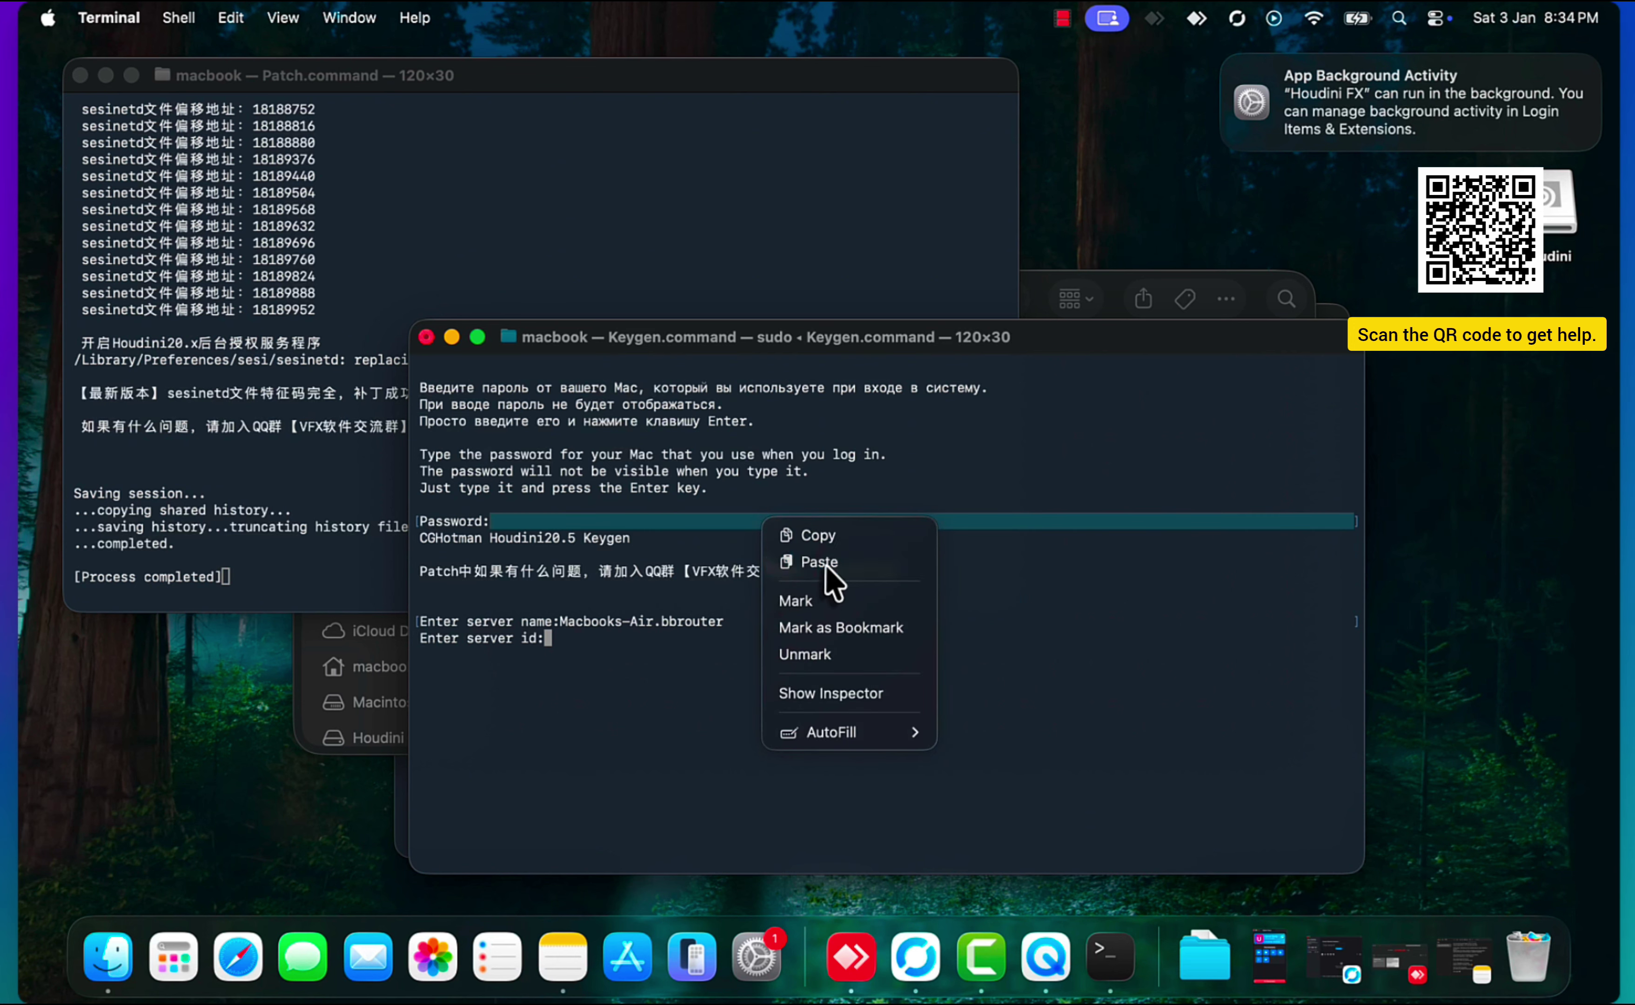
click(827, 564)
key(Return)
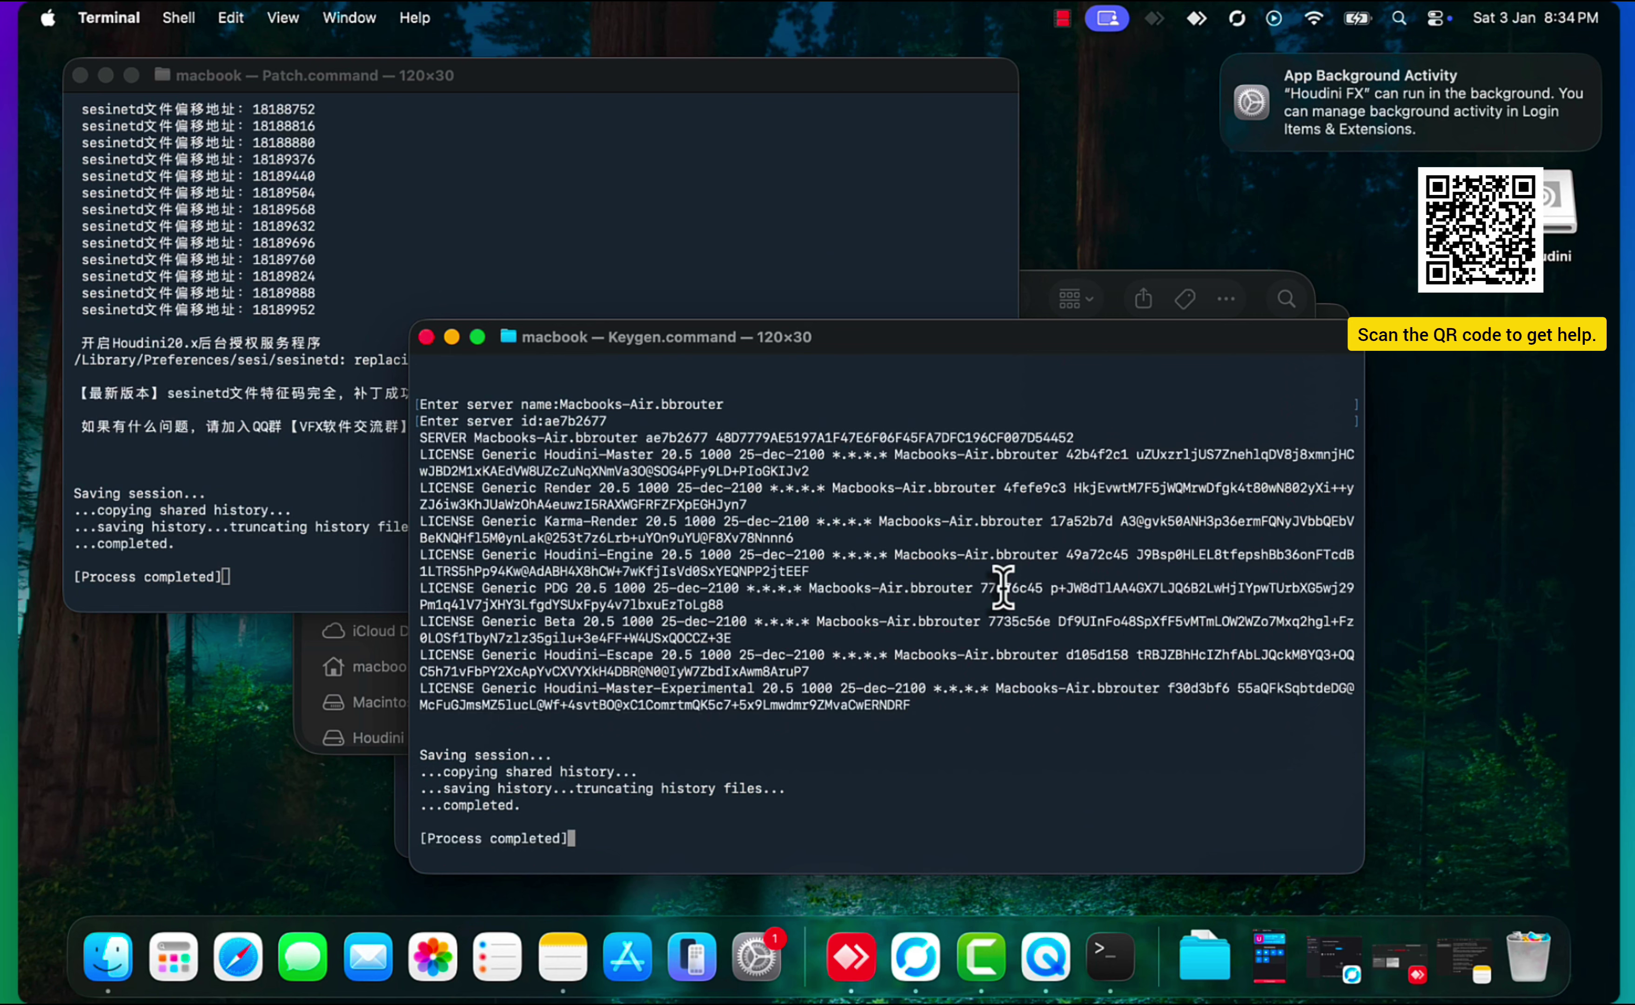
scroll(1003, 588, up, 2)
scroll(1007, 591, down, 2)
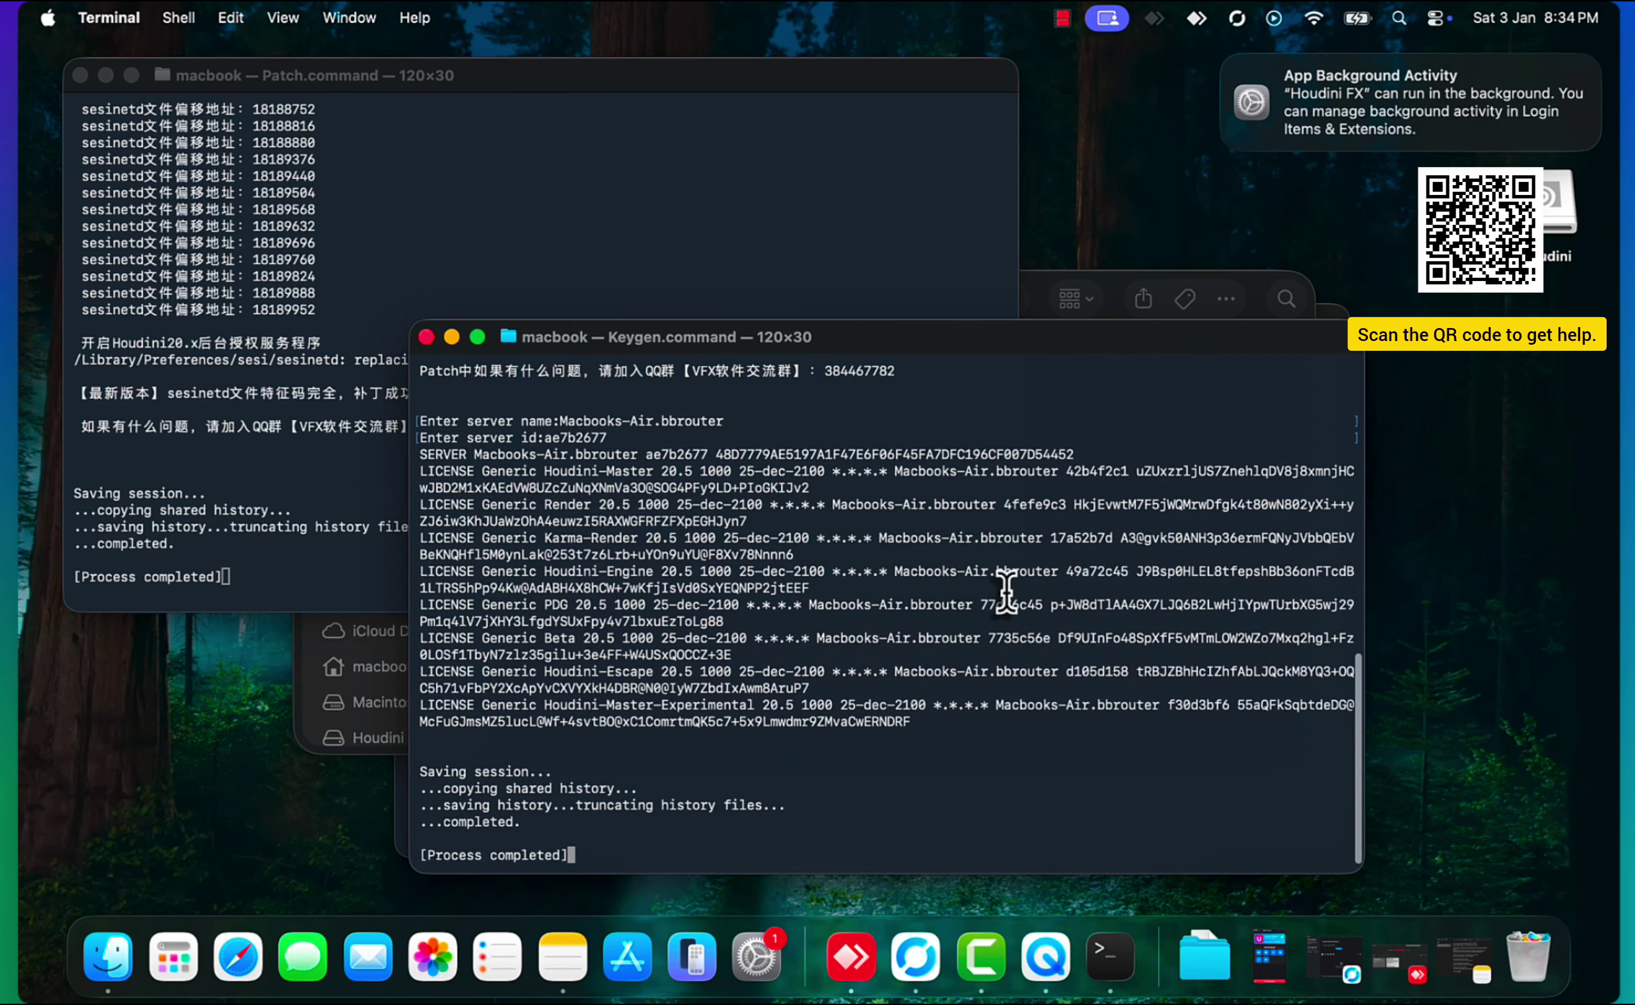
Step: Close the Patch window and both Keygen terminal windows, terminating the processes still running
drag(824, 349, 800, 251)
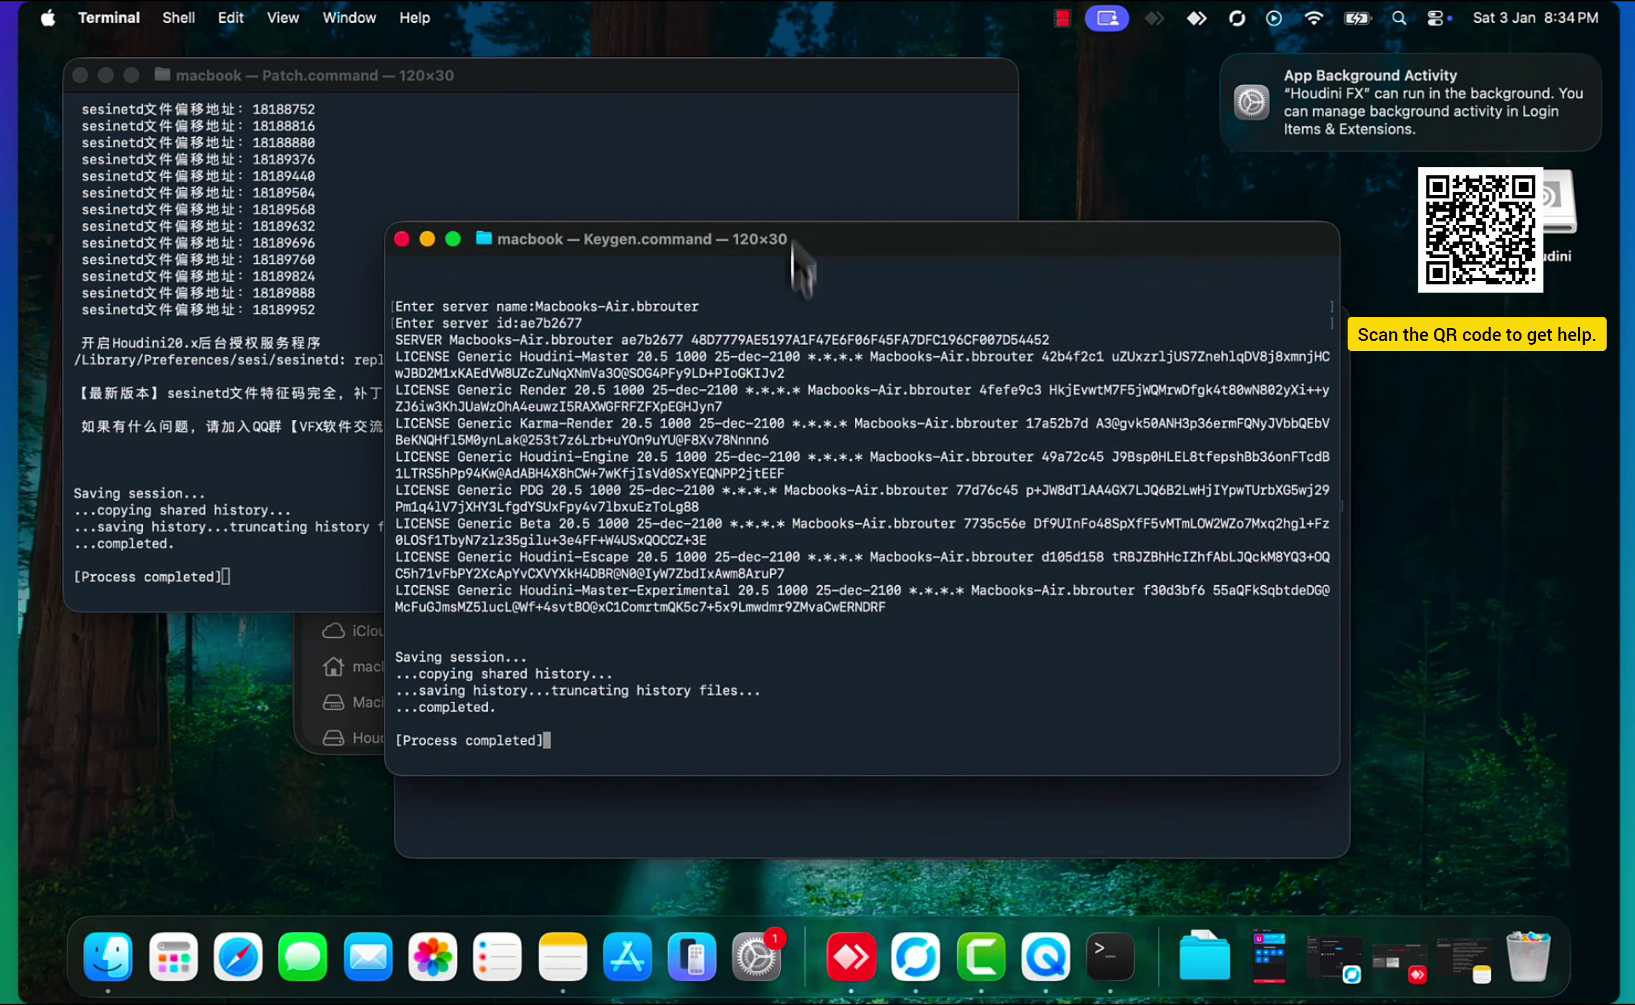
click(81, 75)
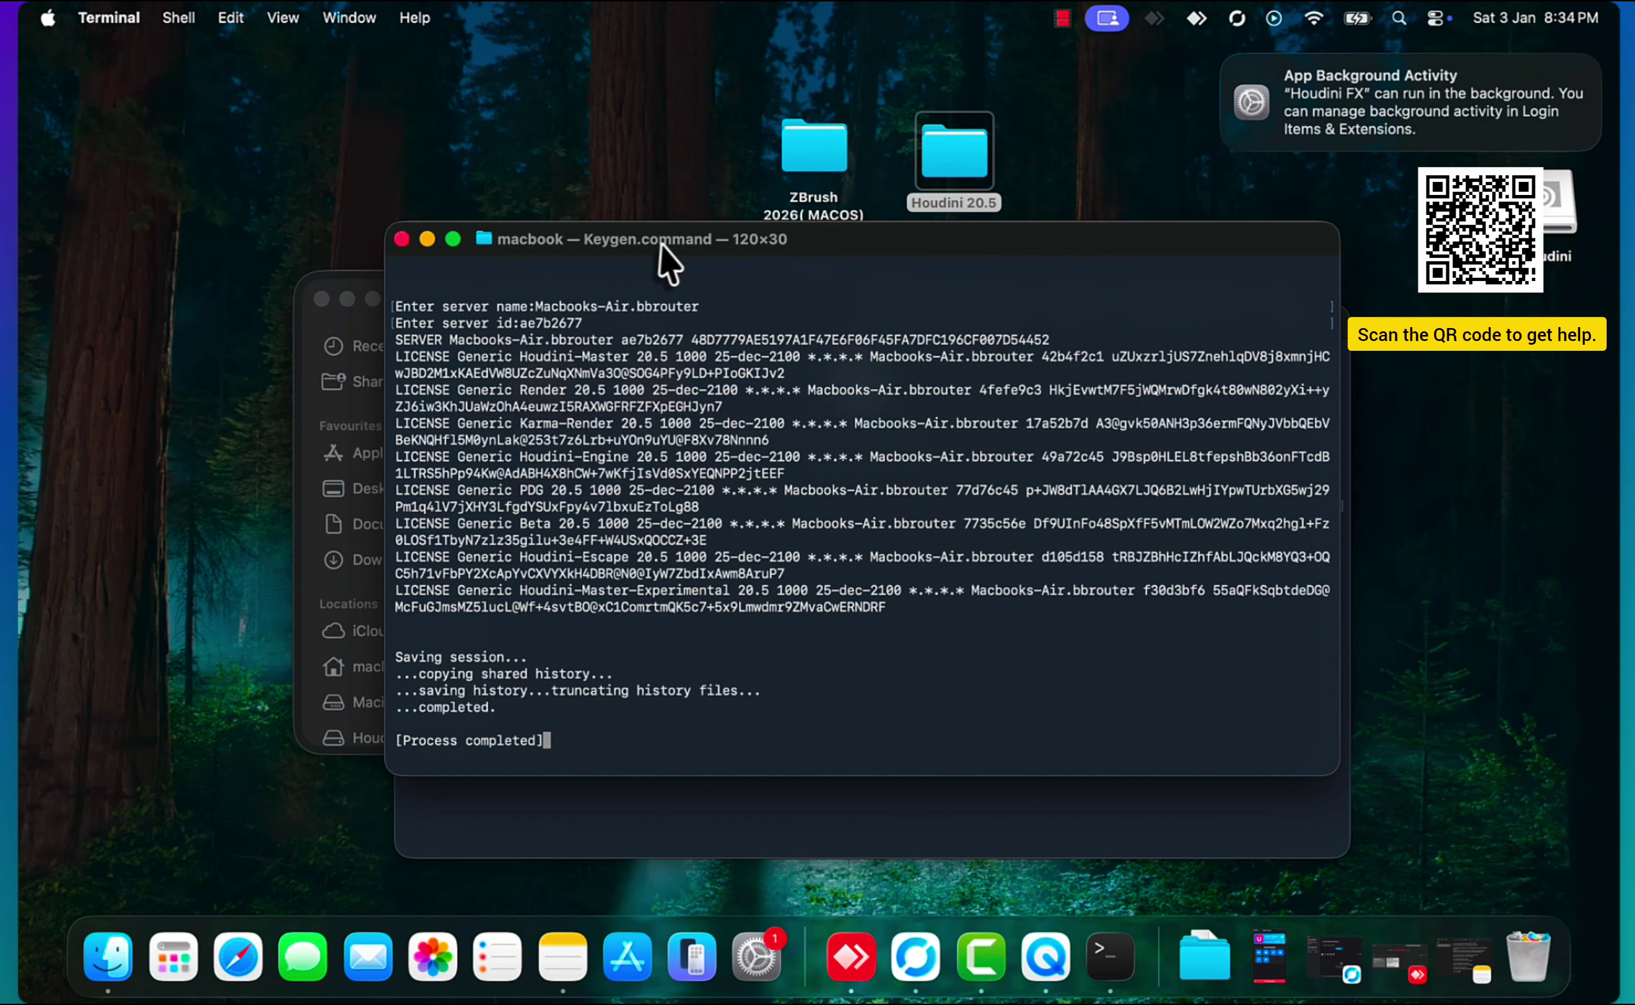
drag(658, 243, 482, 175)
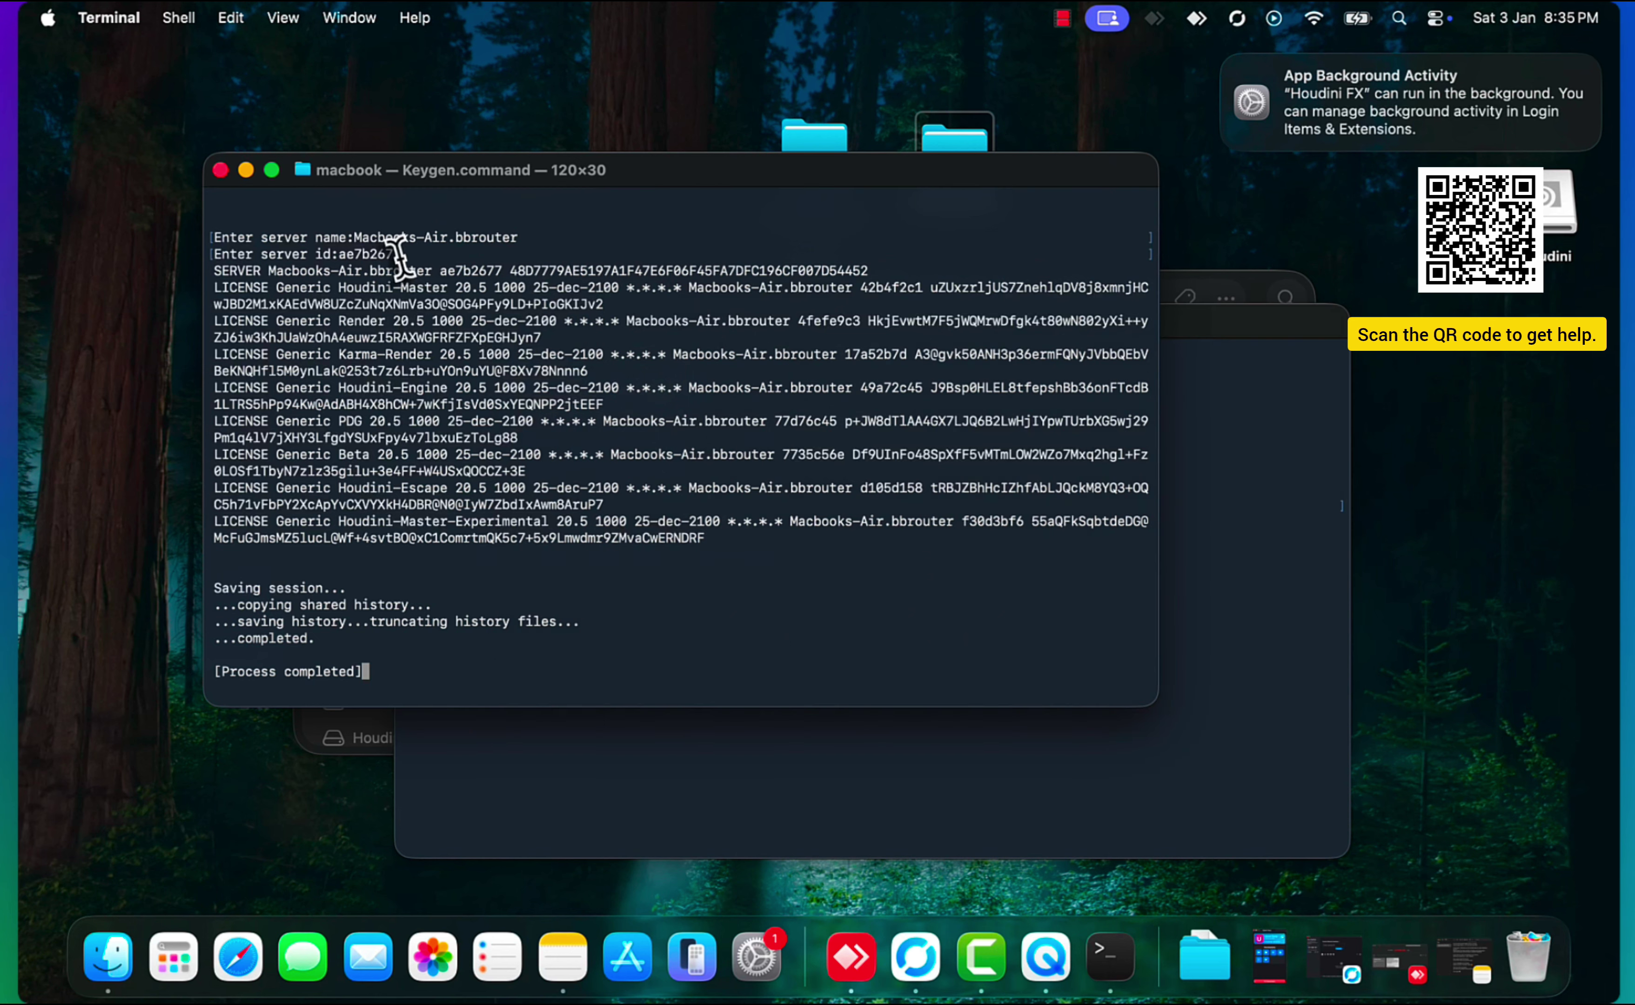
click(221, 170)
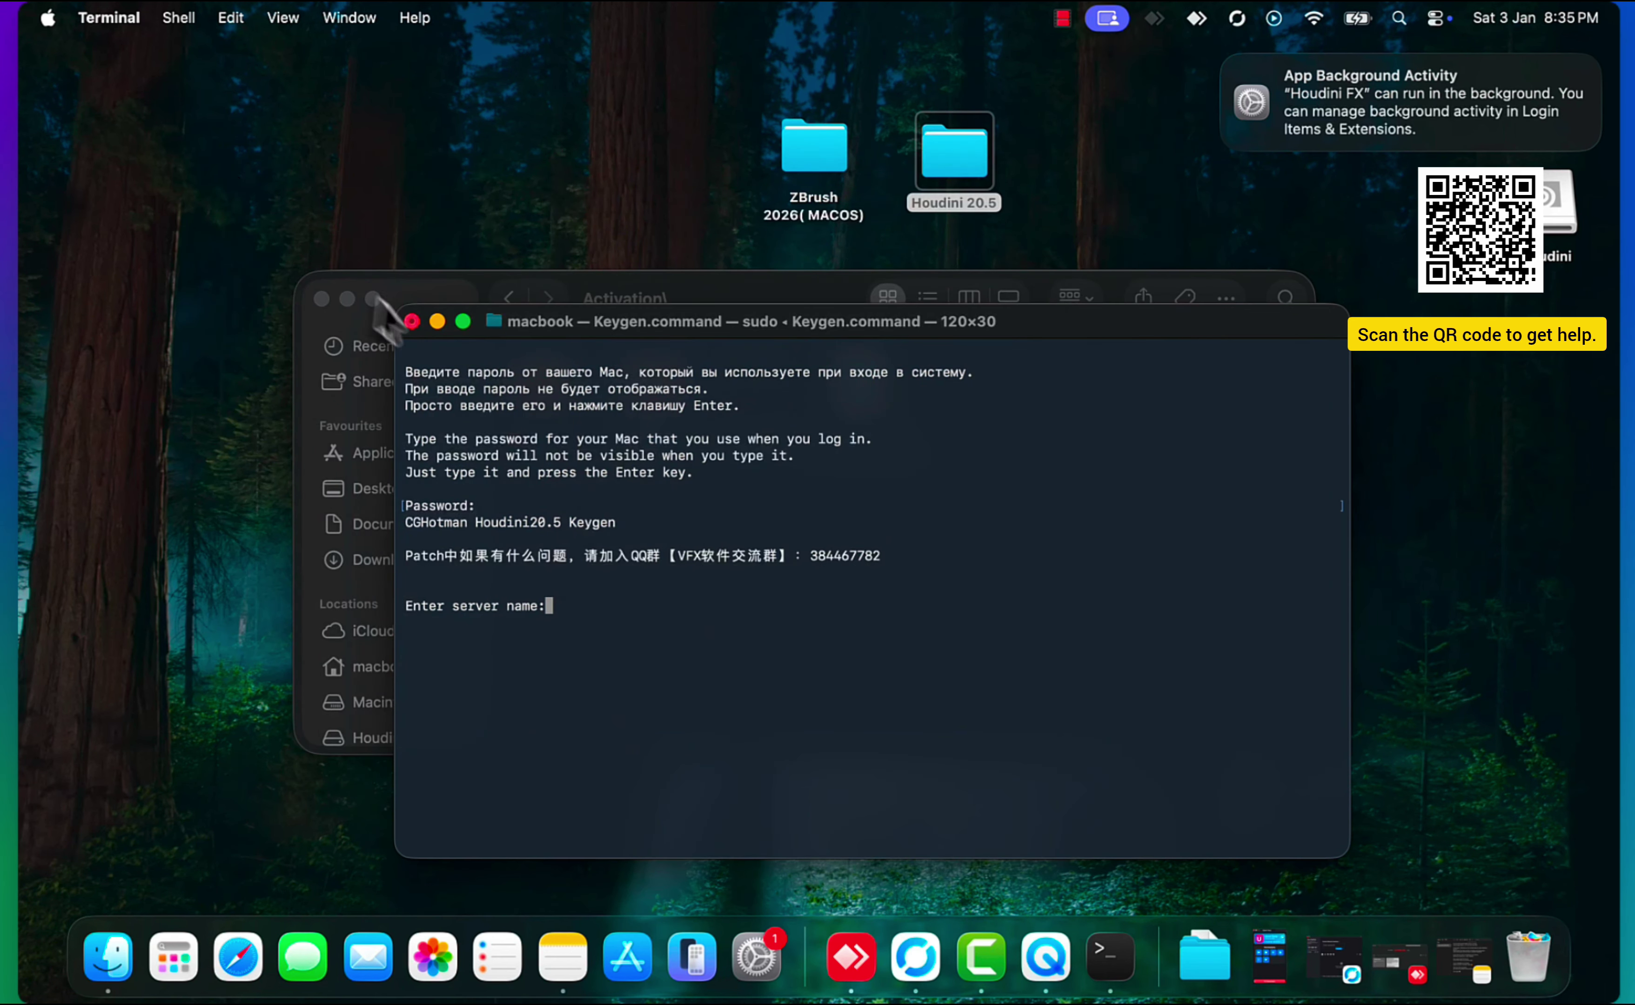
click(412, 322)
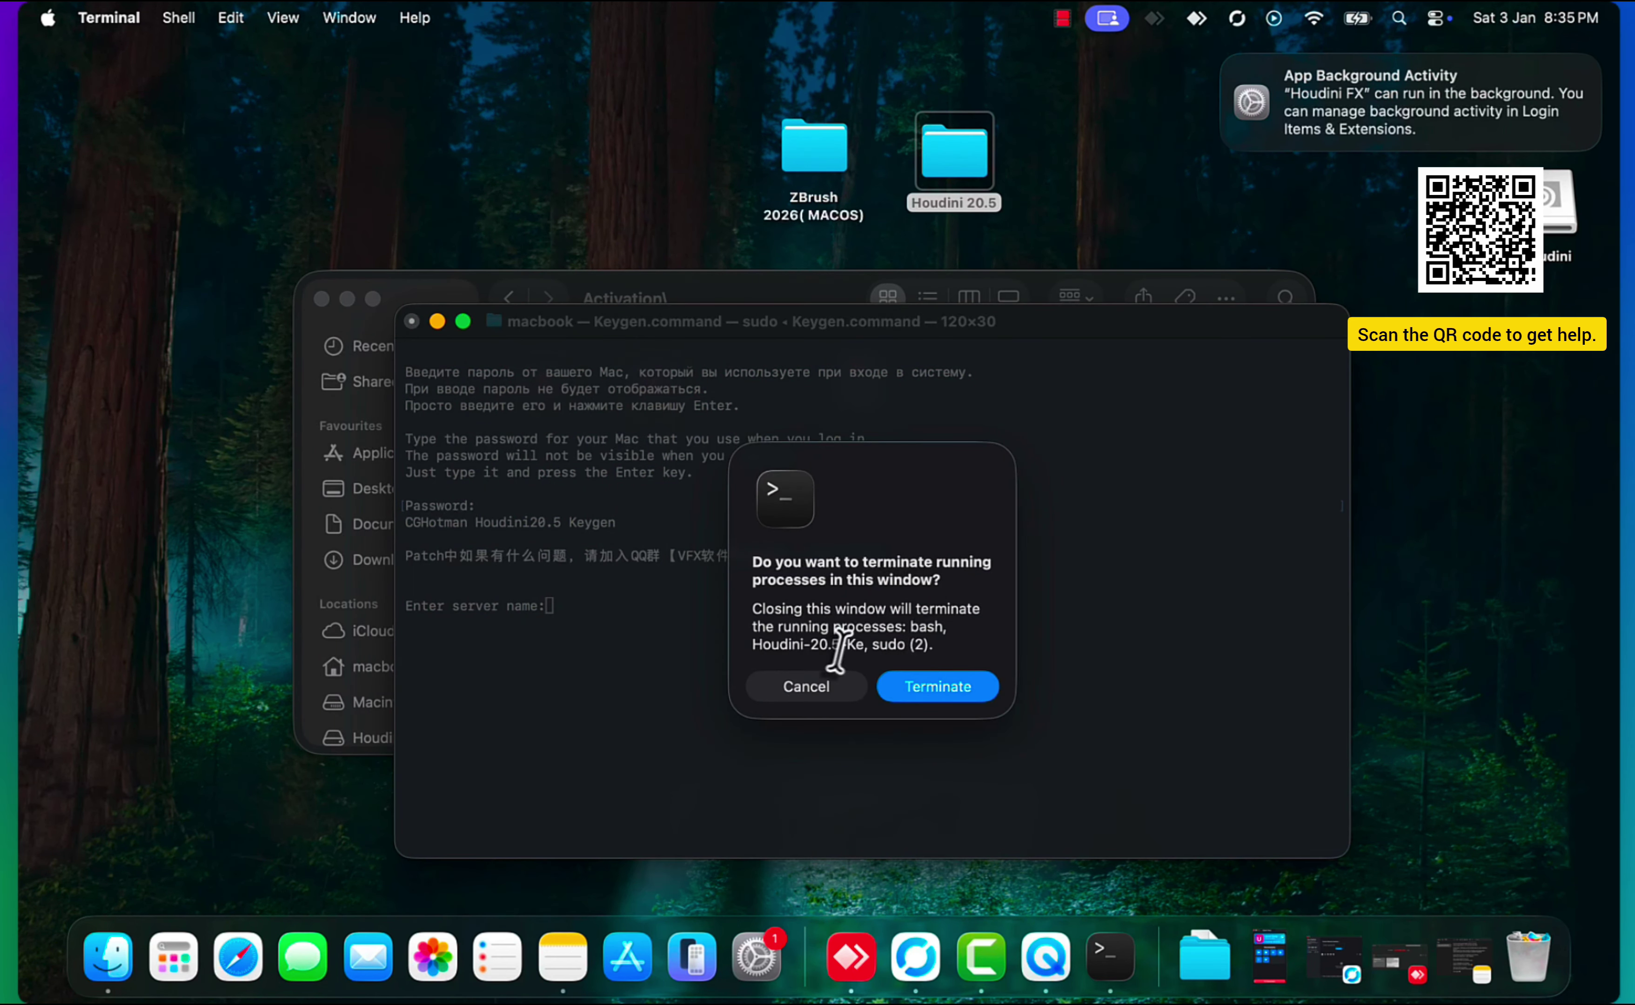
click(933, 682)
Step: Go to the Houdini20.5.487 folder inside Applications and launch Houdini FX 20.5.487
click(916, 595)
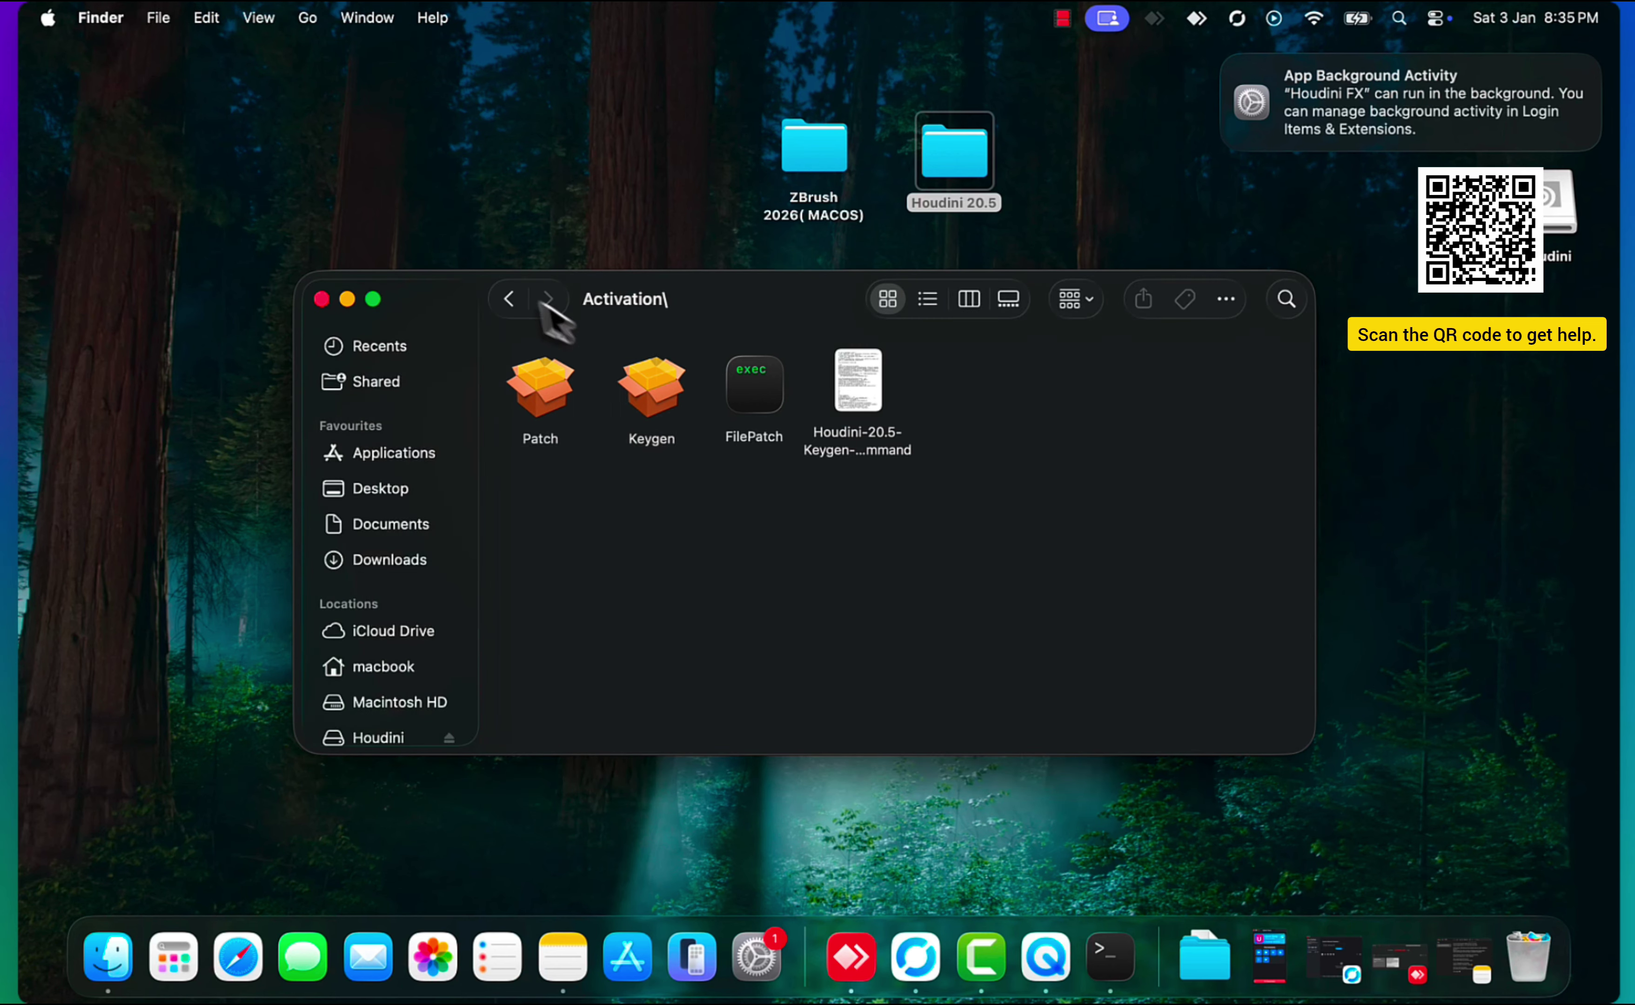
click(508, 299)
click(389, 462)
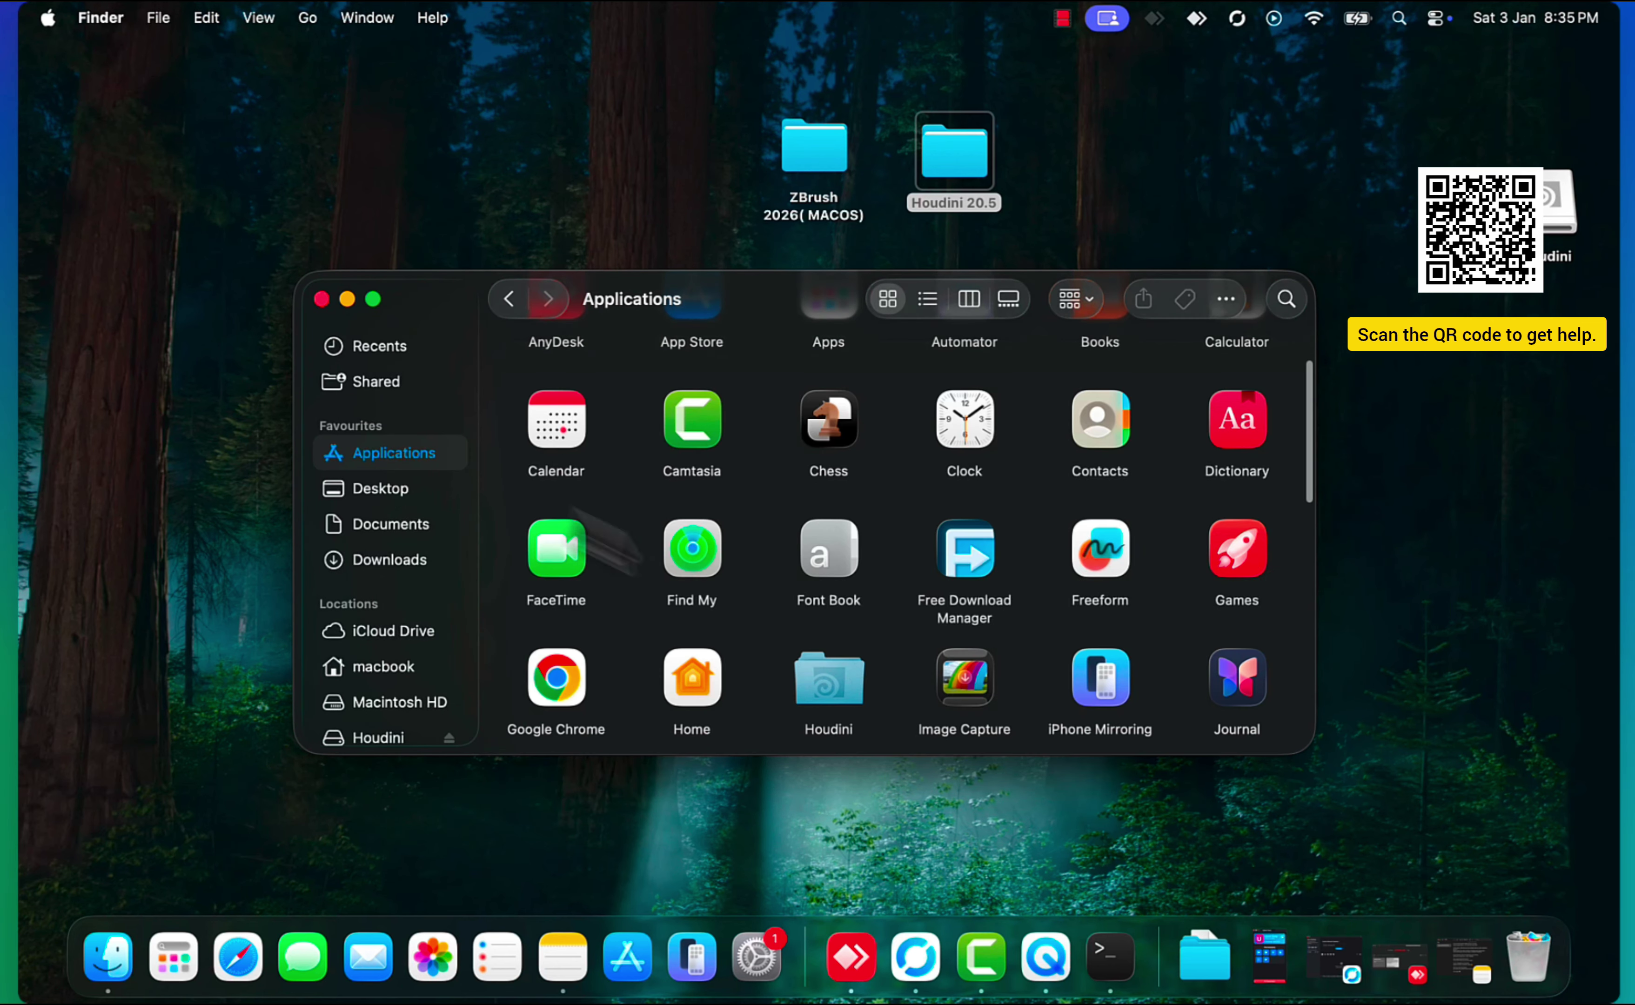
double_click(839, 698)
double_click(691, 401)
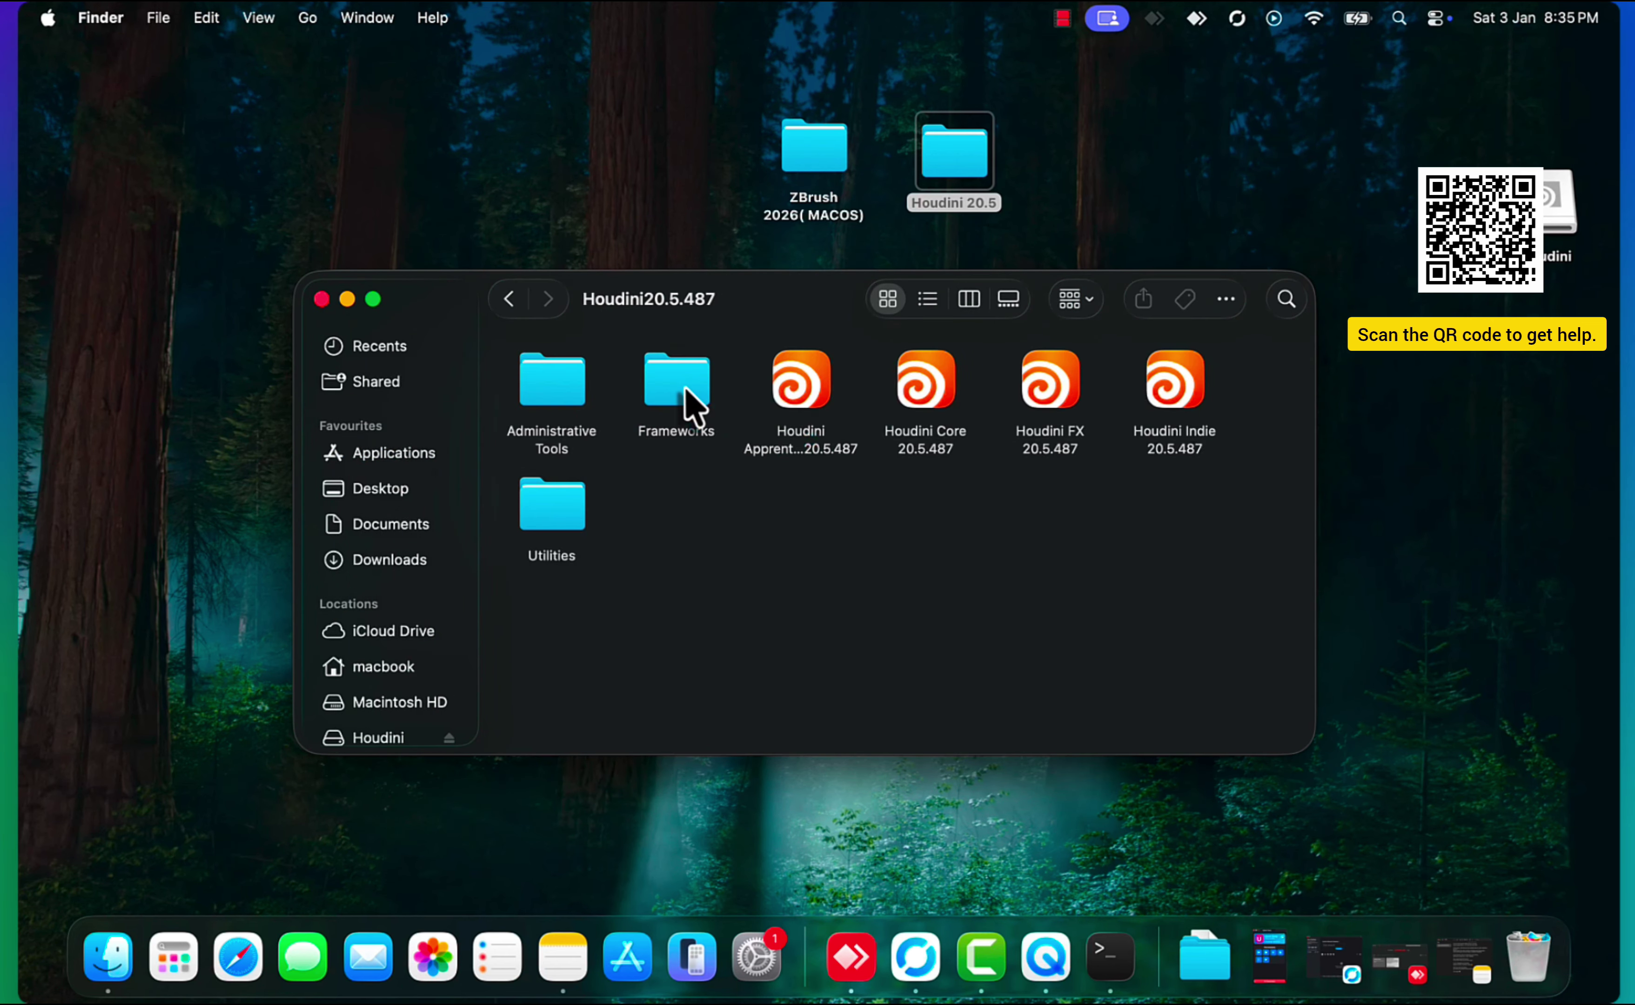
click(1037, 398)
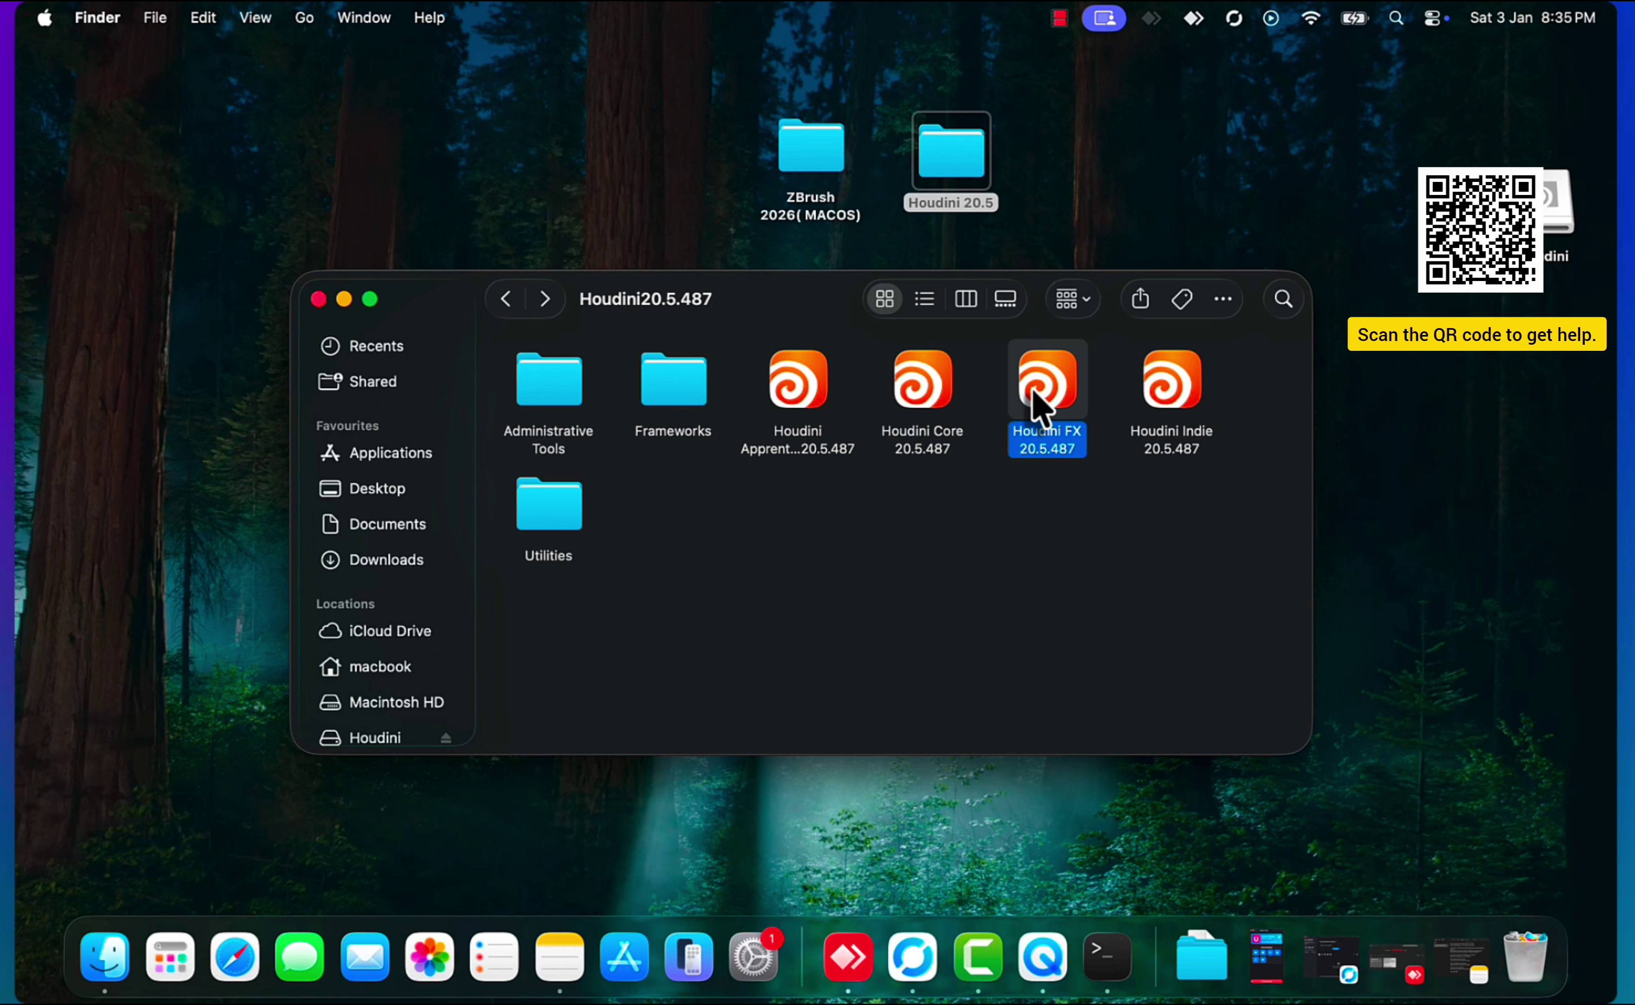
double_click(1033, 394)
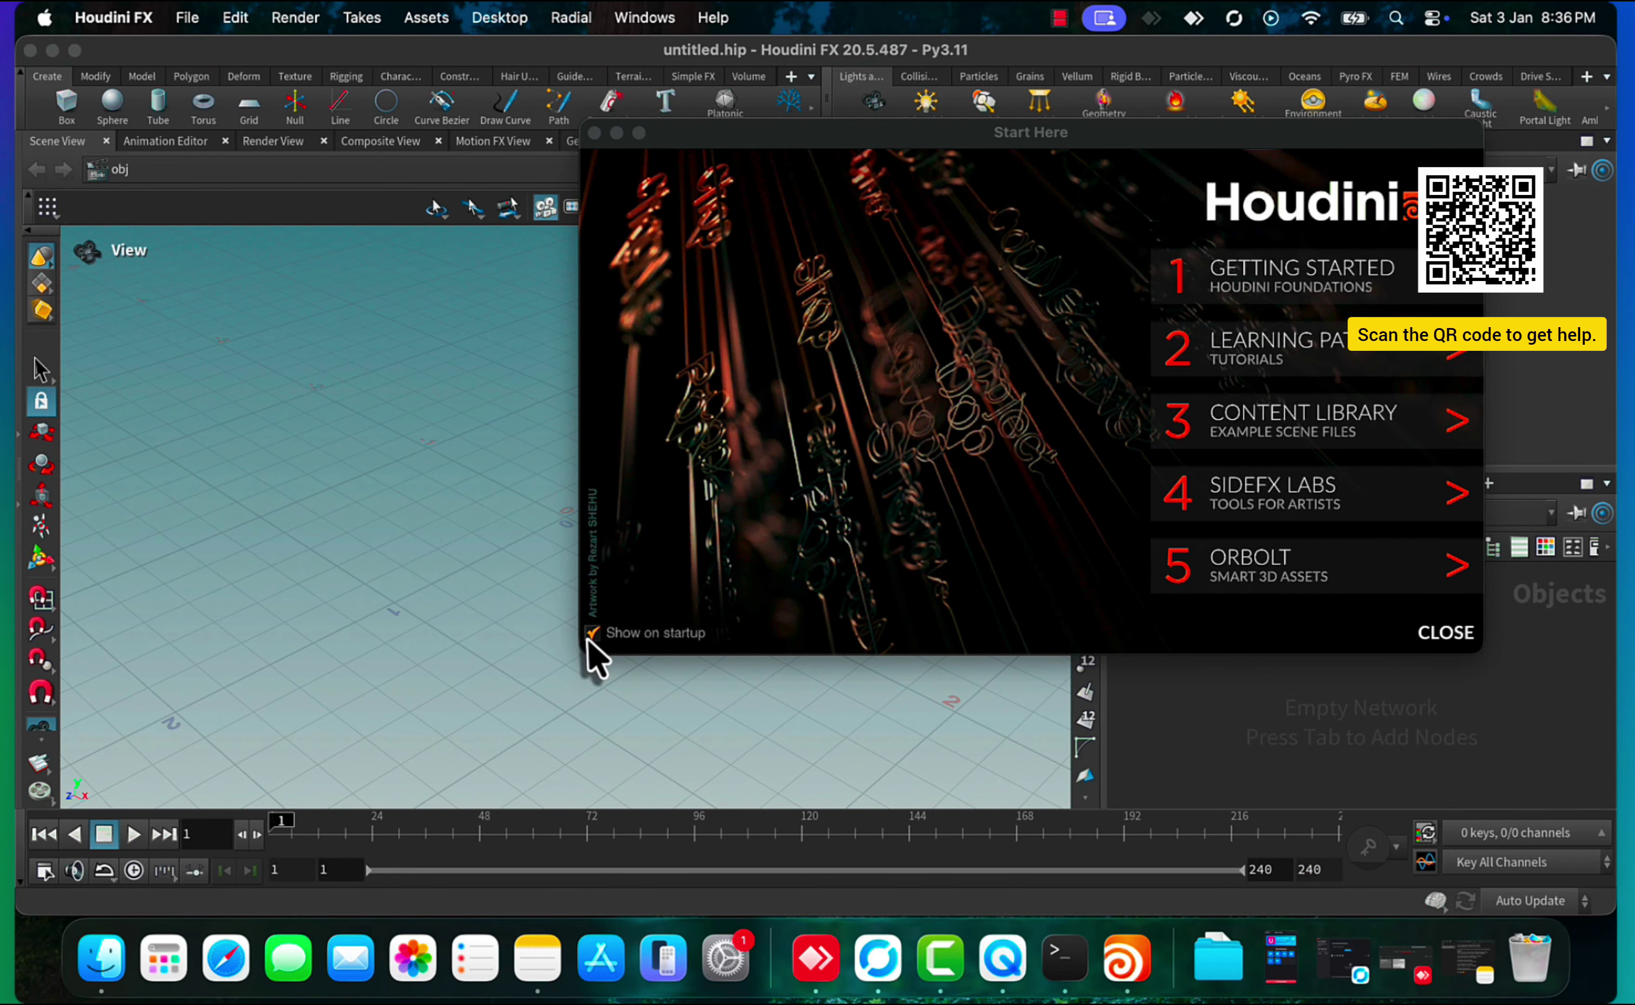
Step: Close the Start Here window and zoom out the empty scene view
click(1436, 636)
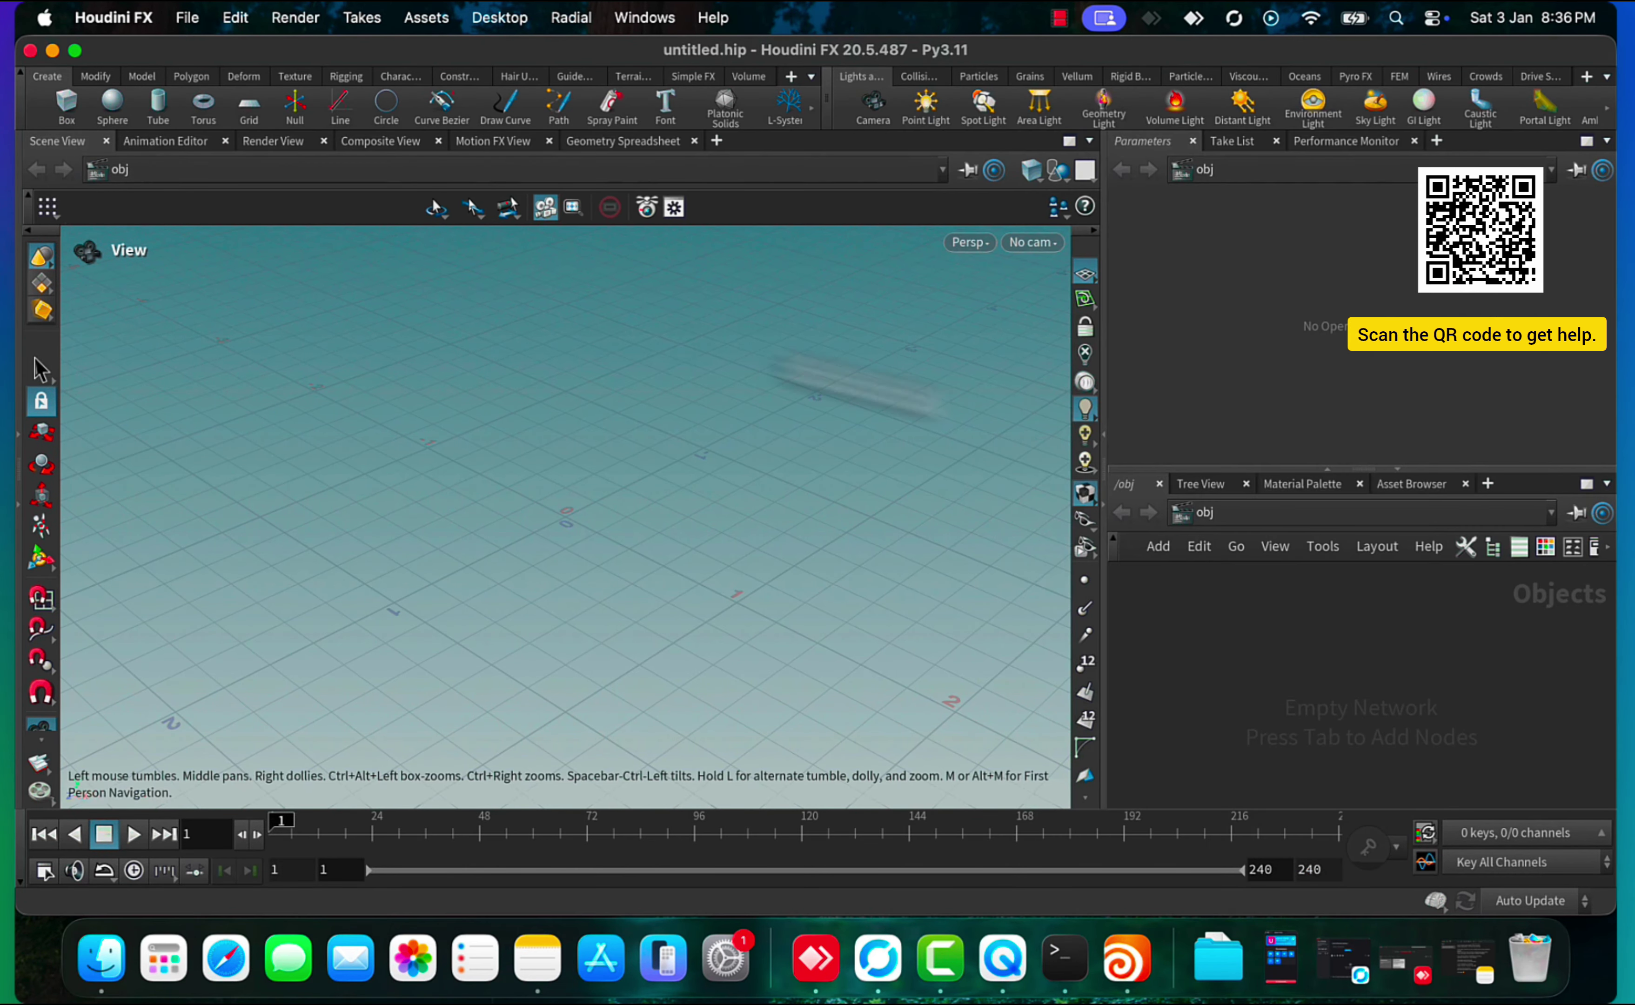
scroll(430, 410, down, 2)
scroll(495, 405, down, 2)
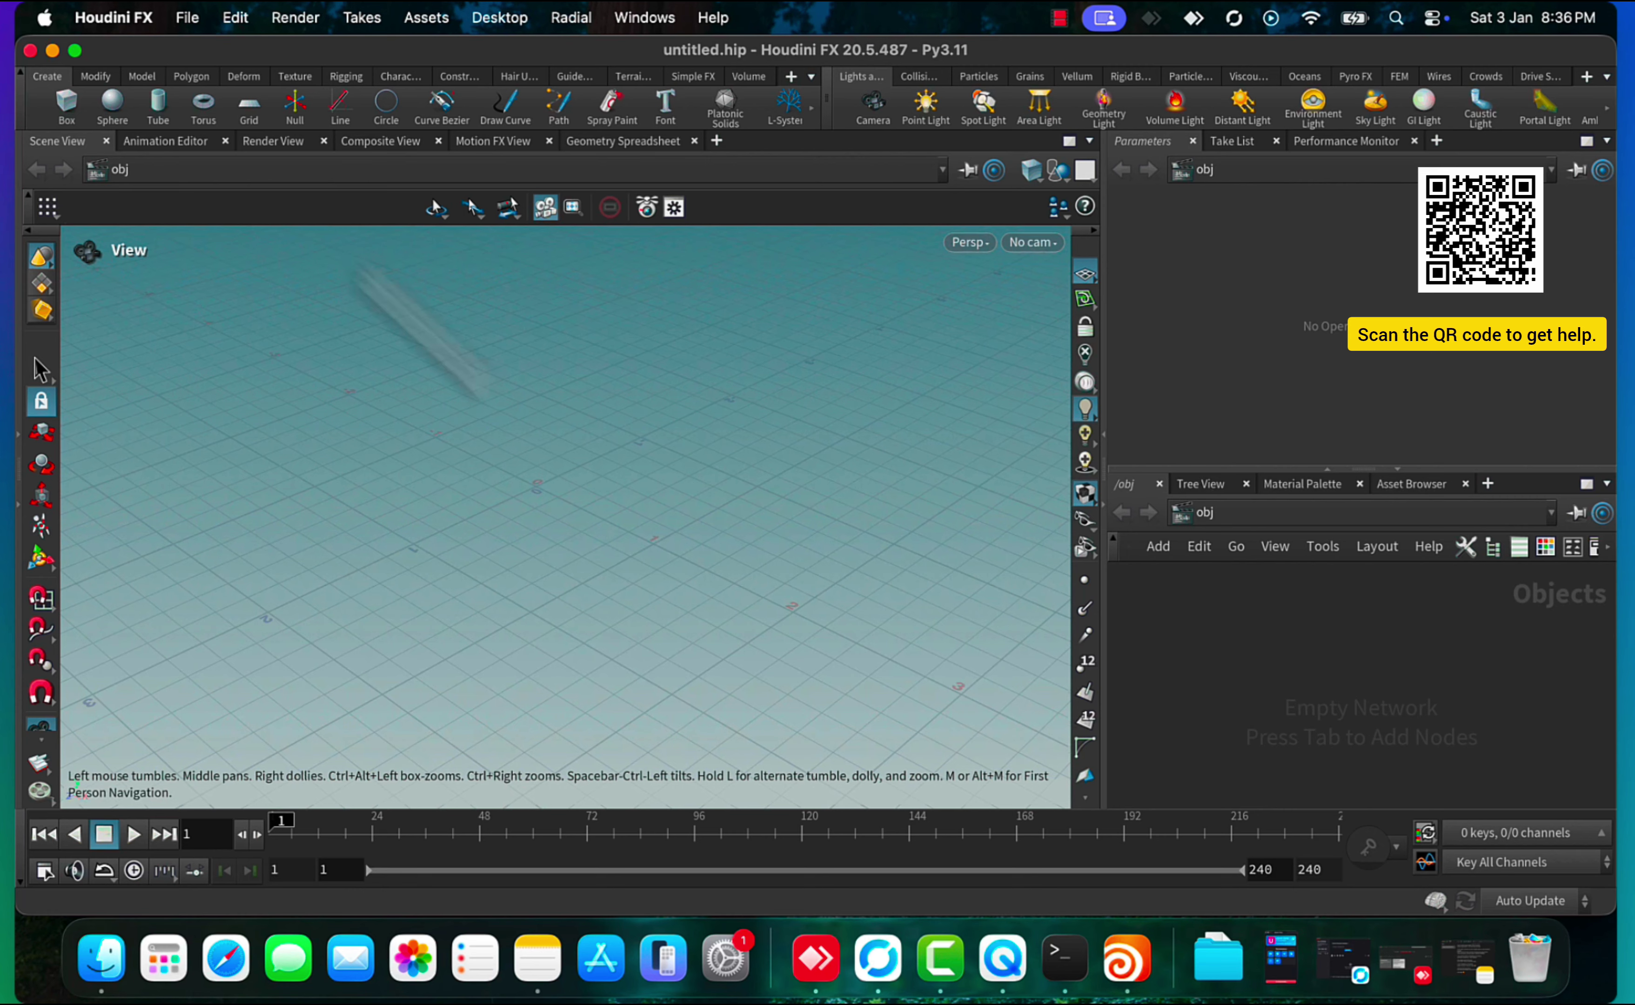
Step: Look through the Render, Help and application commands, and quit Houdini FX
click(132, 28)
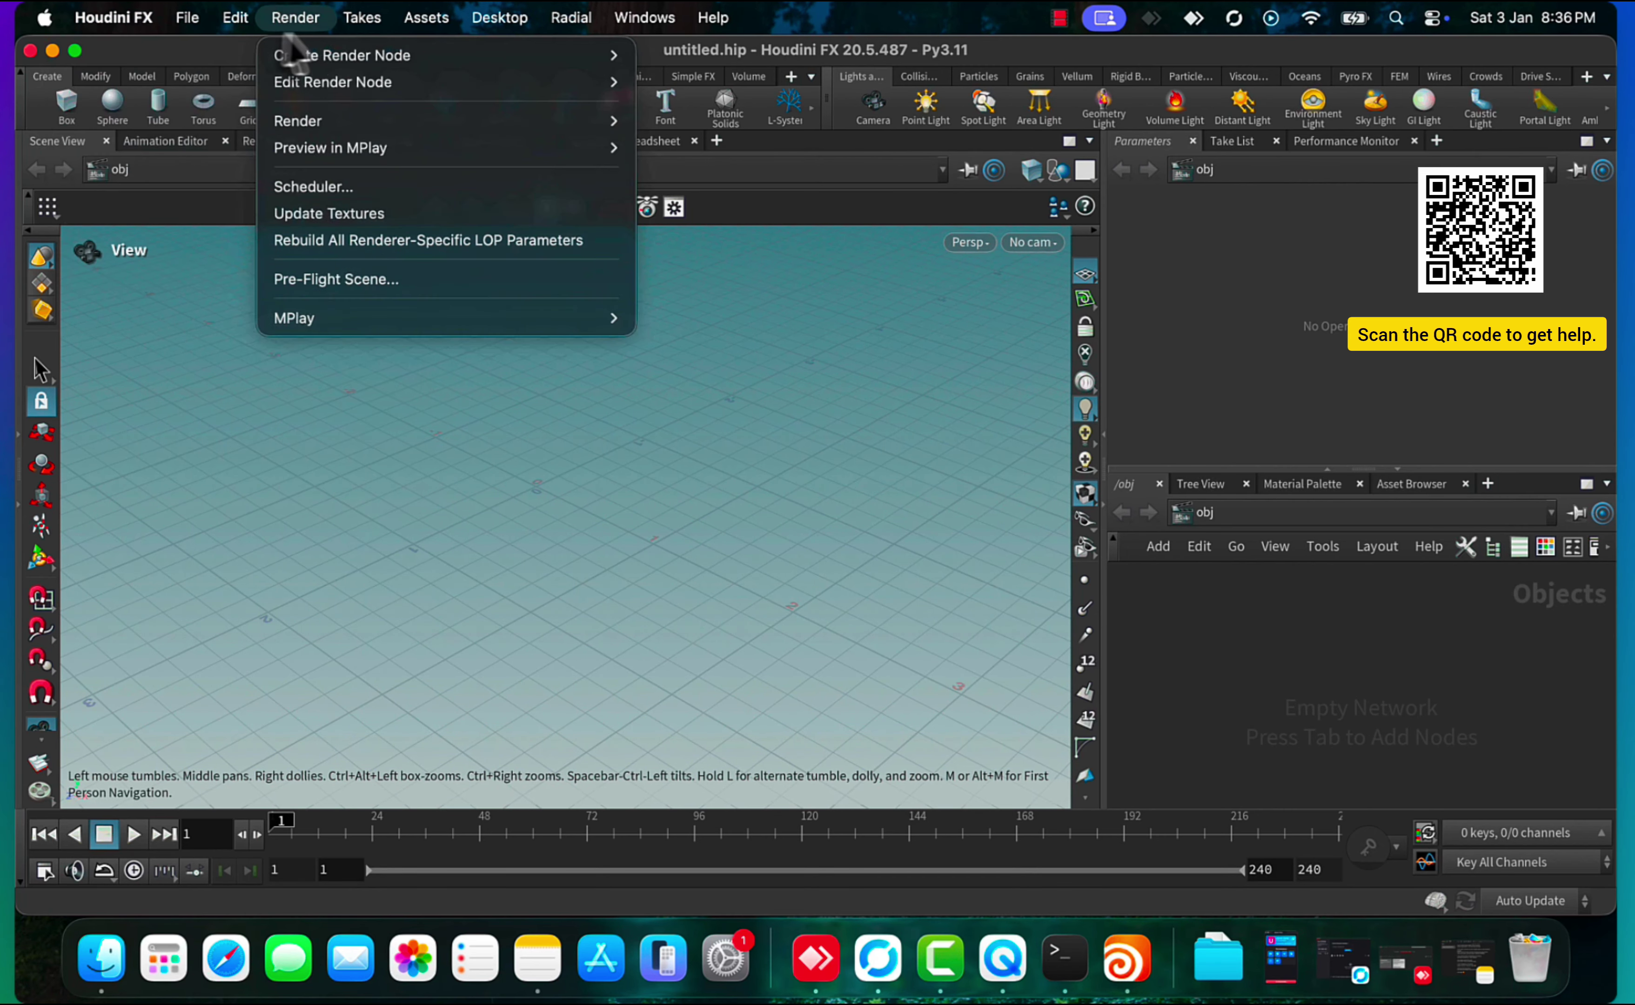
mouse_move(429, 20)
mouse_move(722, 33)
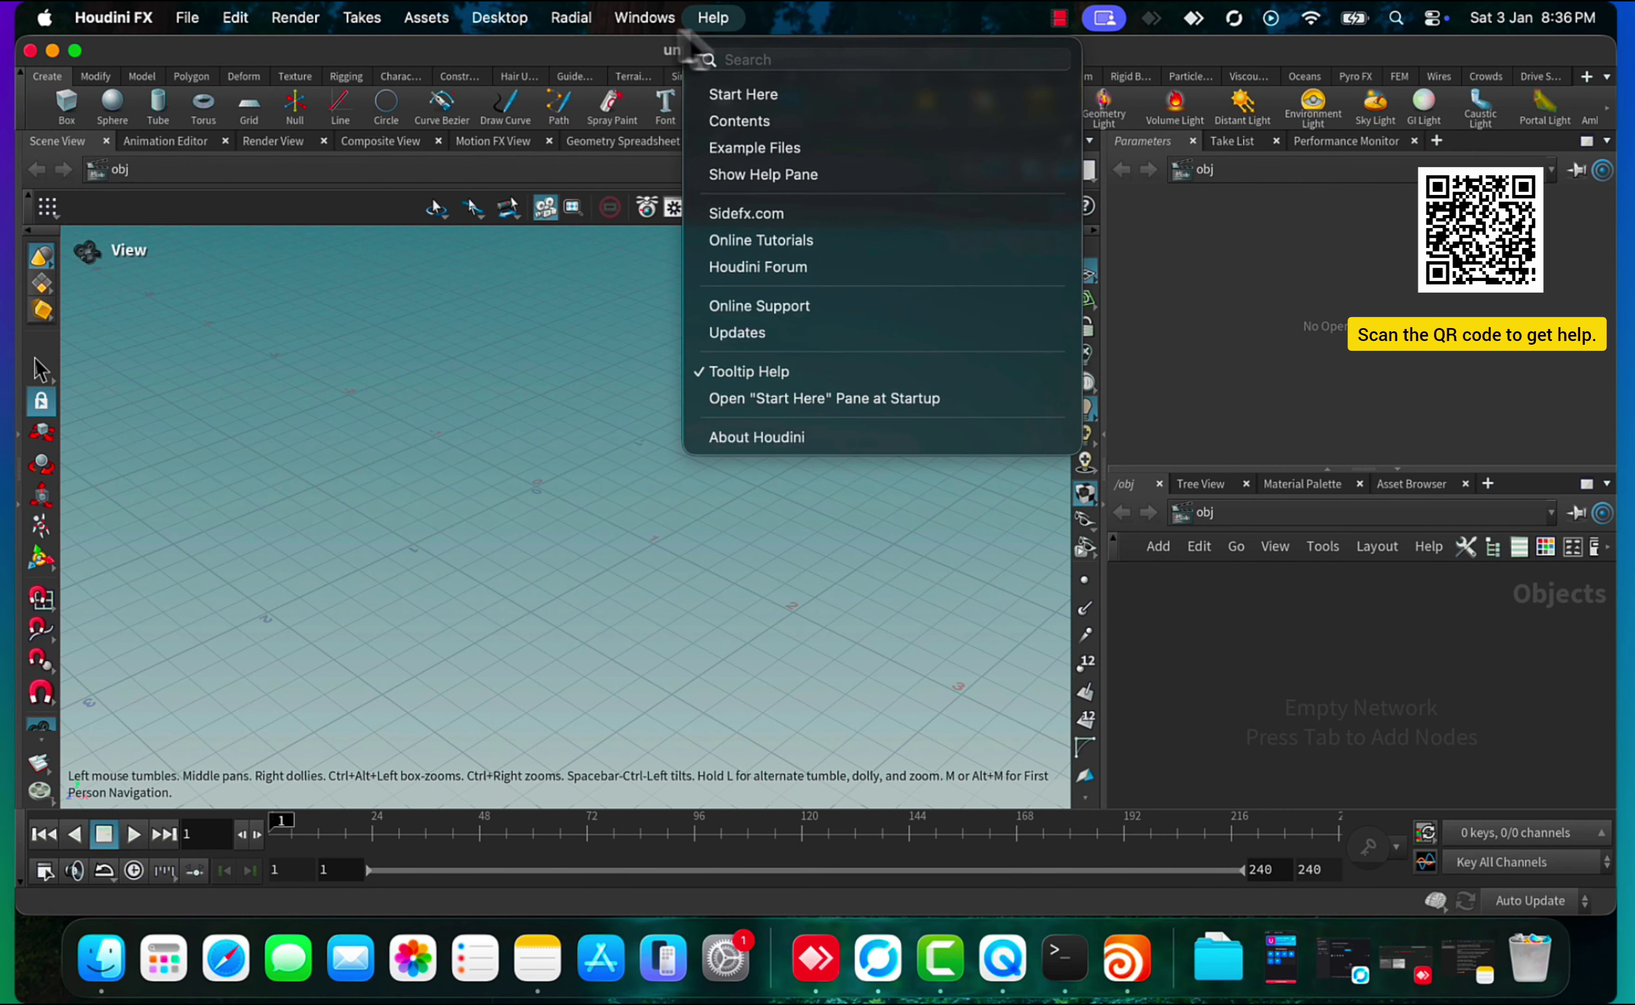
mouse_move(144, 32)
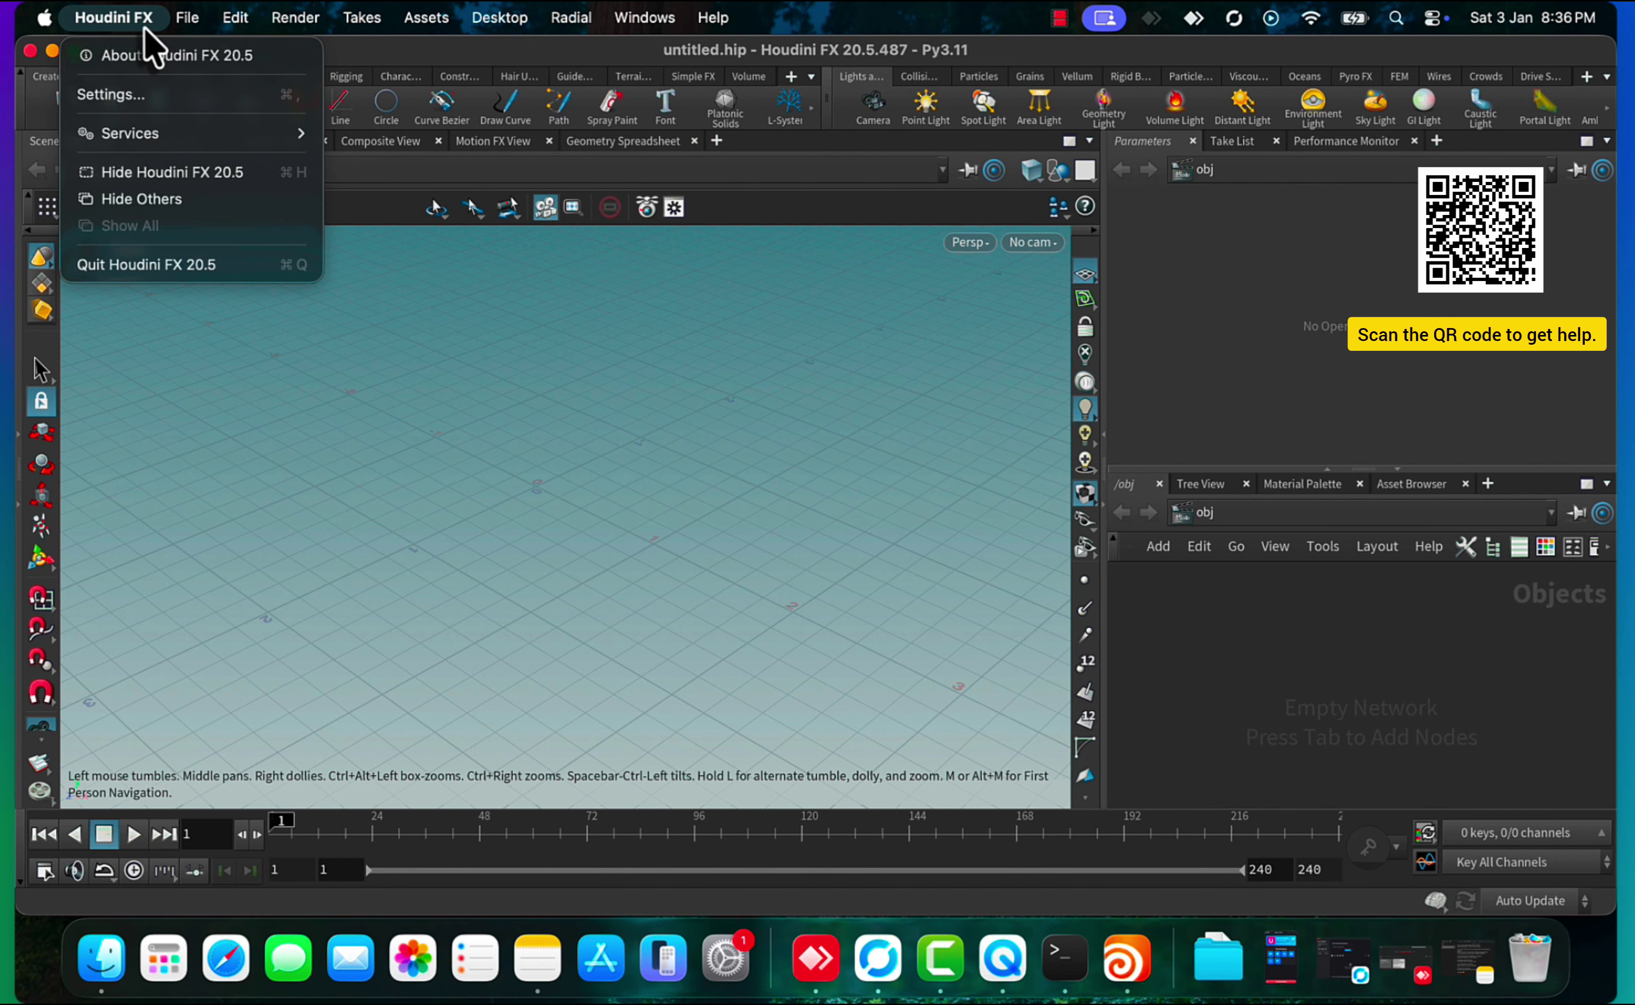
click(146, 265)
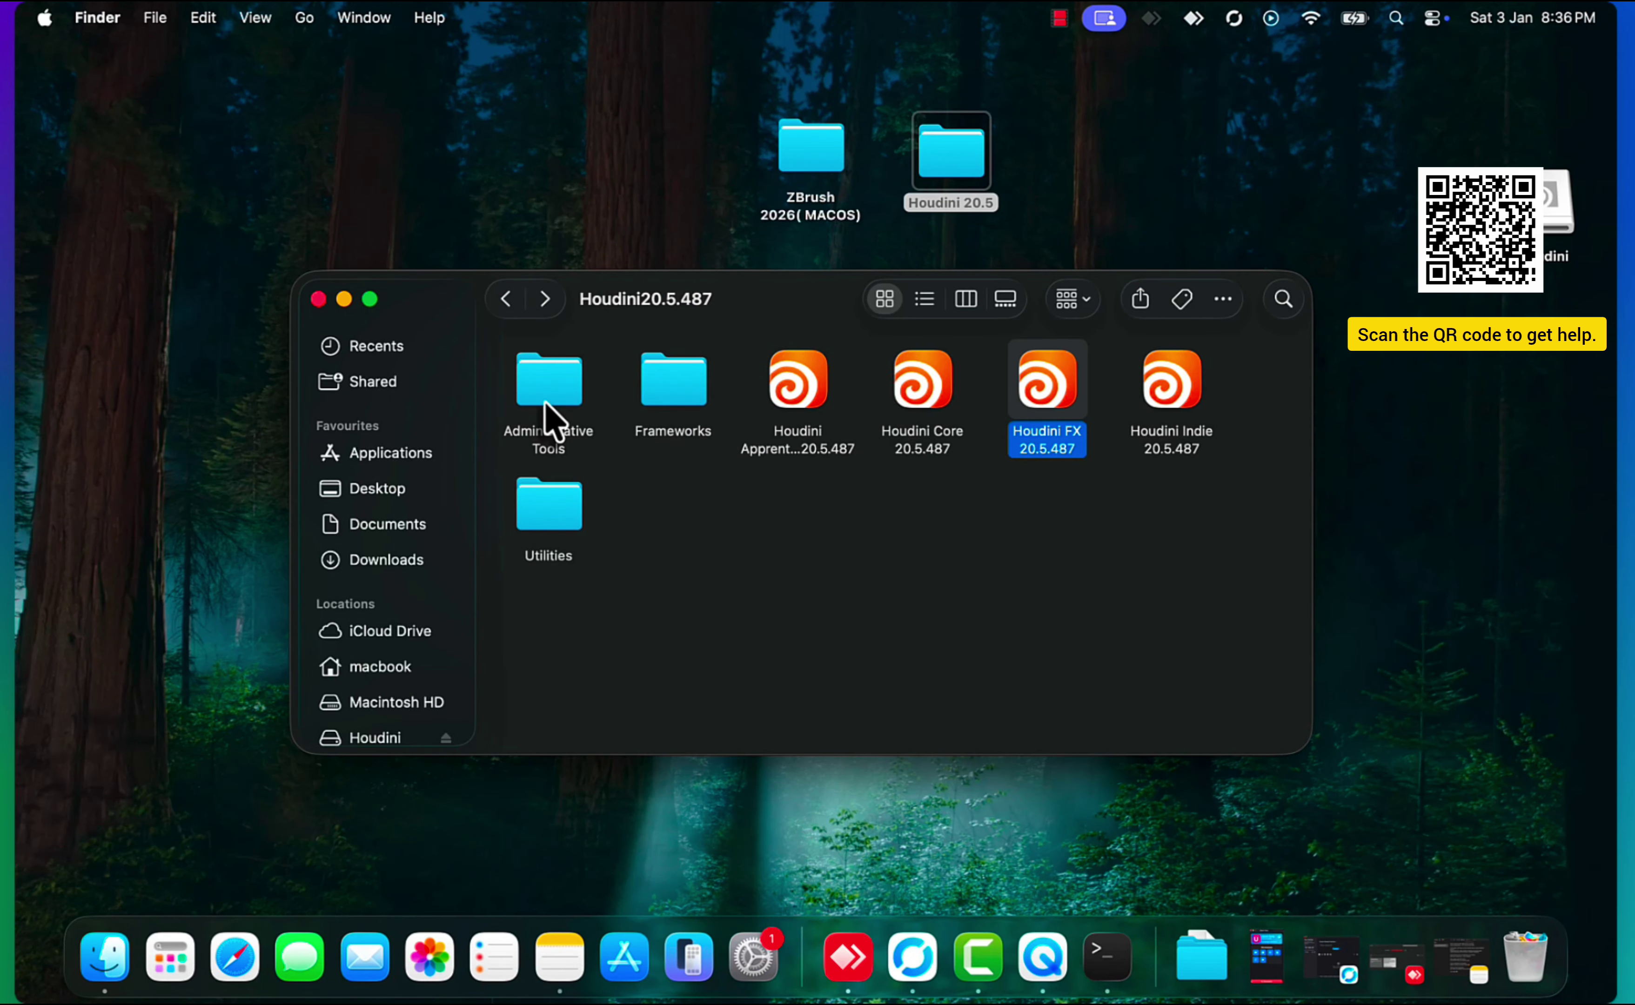
Step: Open the Administrative Tools folder in the Houdini20.5.487 folder and launch License Administrator 20.5.487
click(554, 419)
double_click(555, 403)
double_click(671, 381)
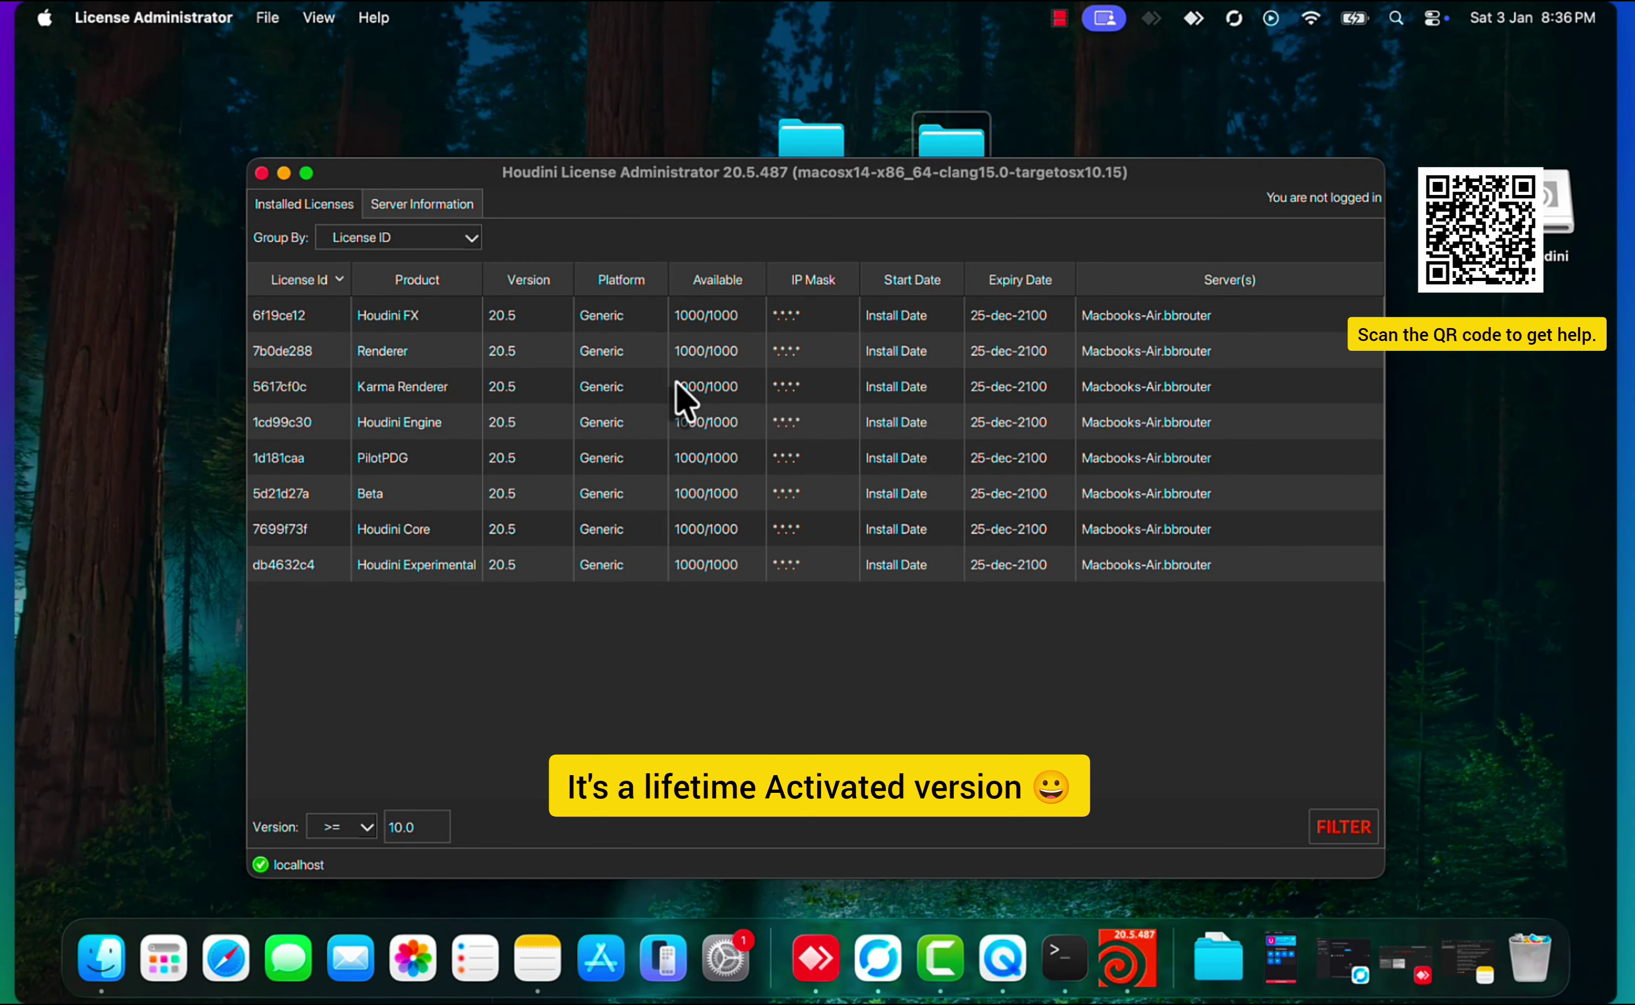
Step: Examine the installed license entries and their expiry dates, going through the rows from Houdini FX to Houdini Experimental
click(1131, 321)
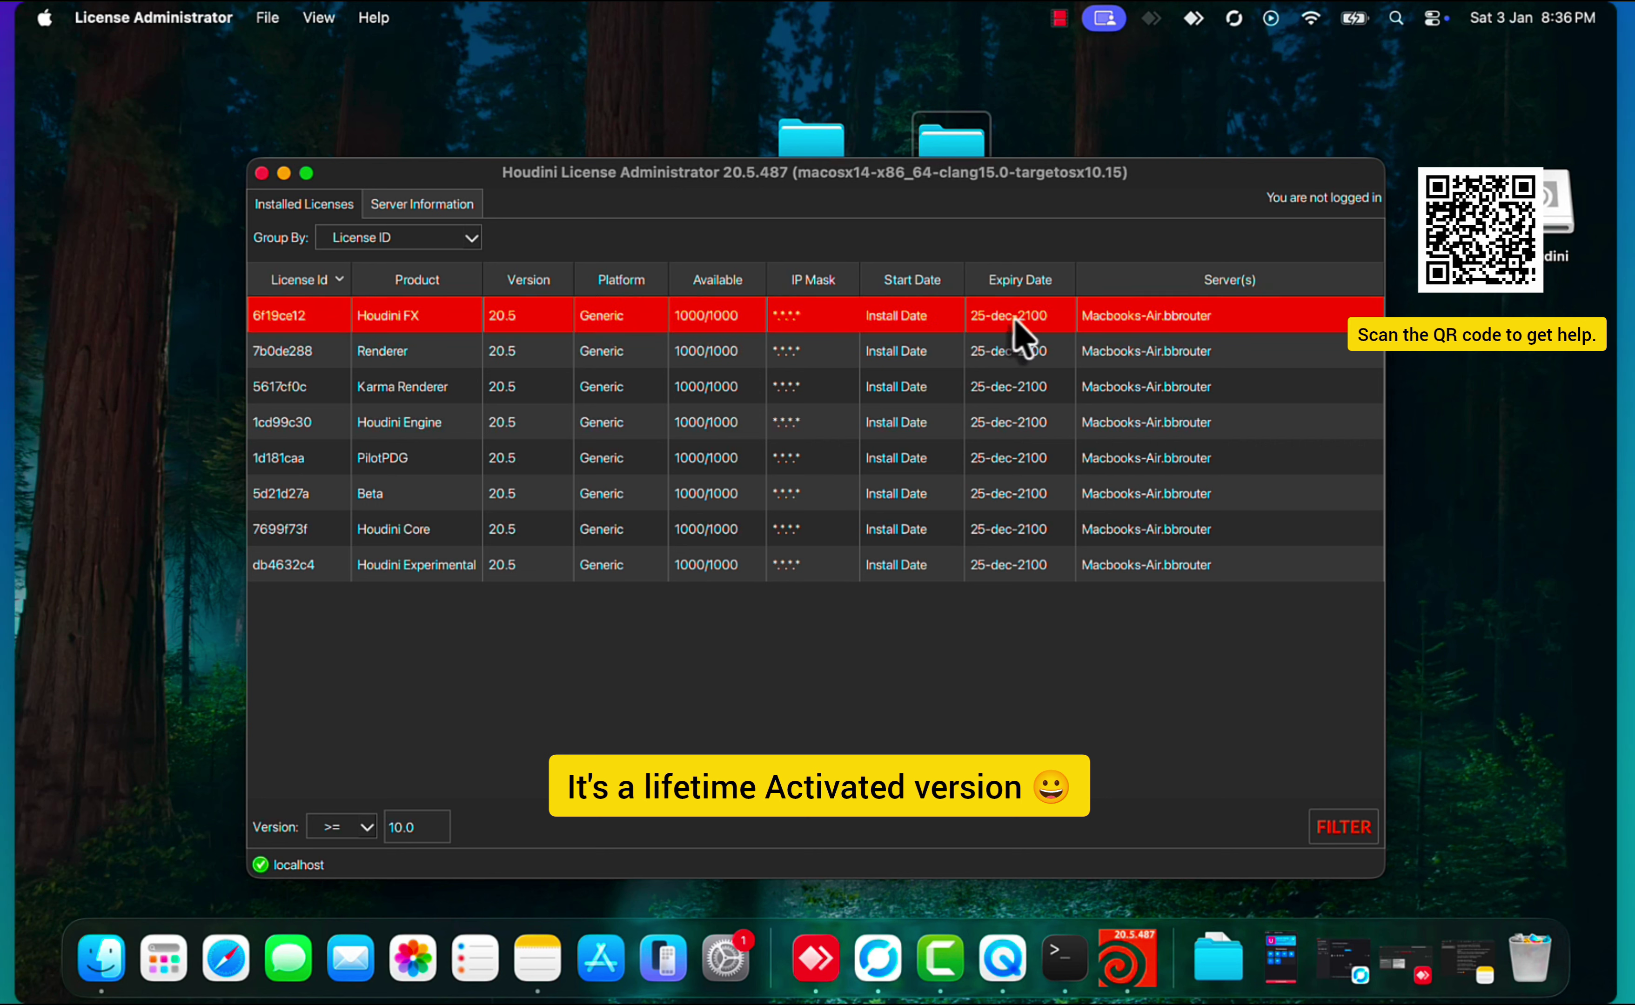
click(389, 358)
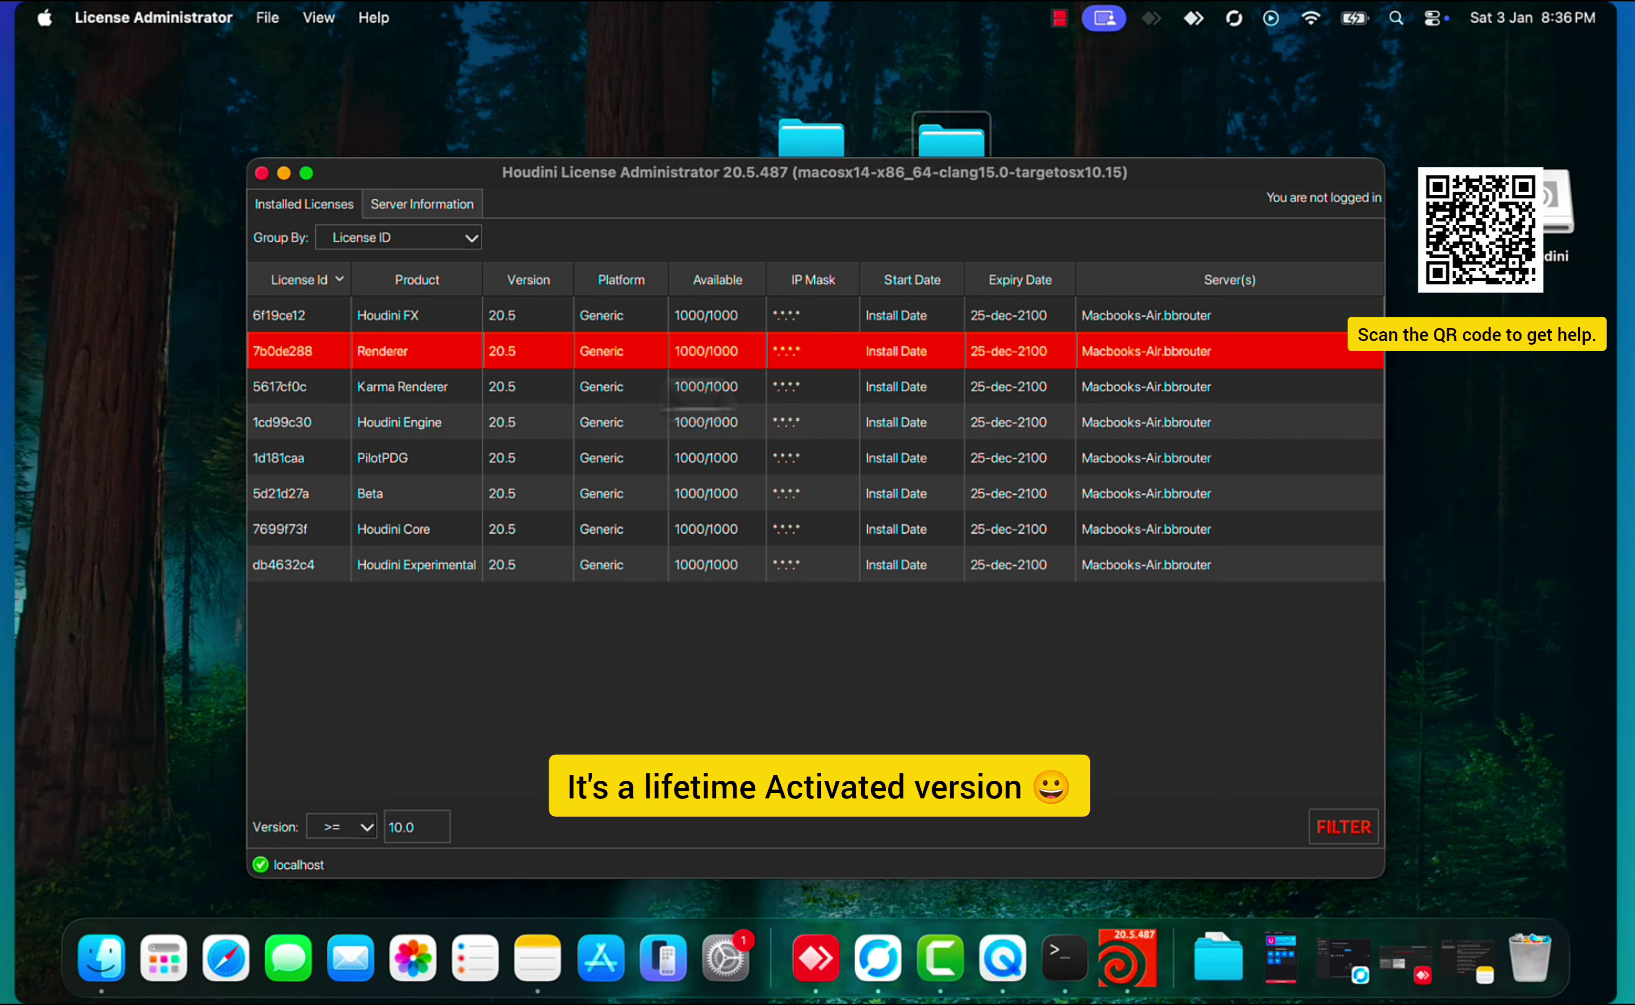
click(430, 388)
click(416, 424)
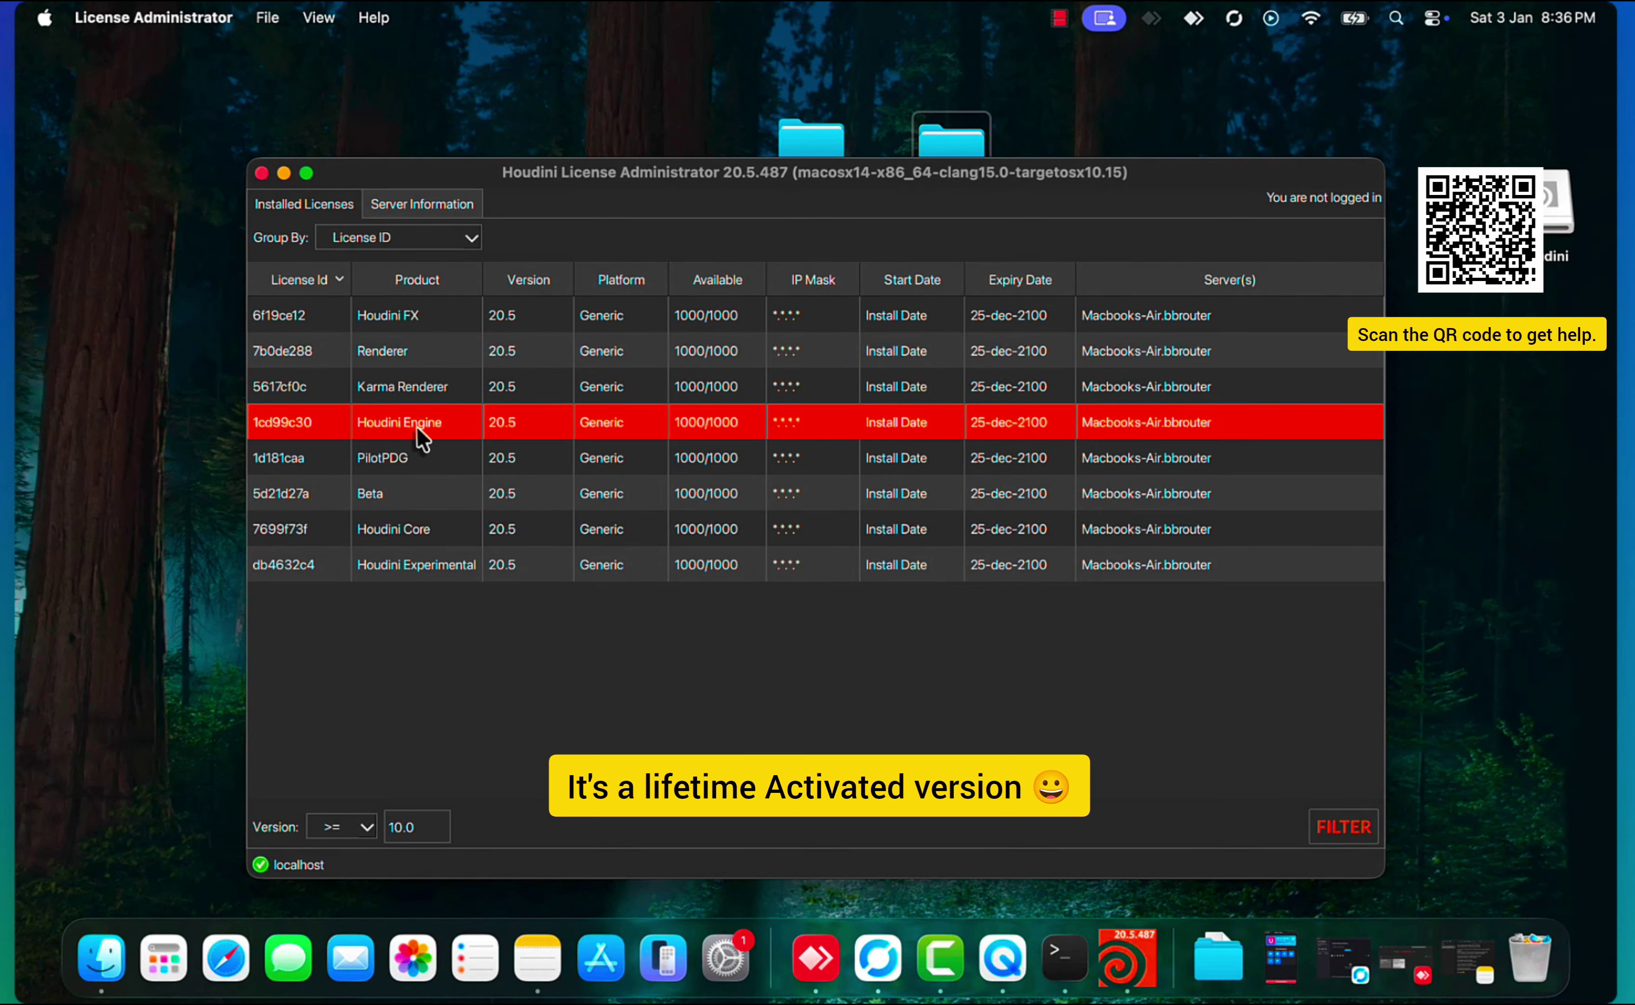
click(422, 460)
click(417, 490)
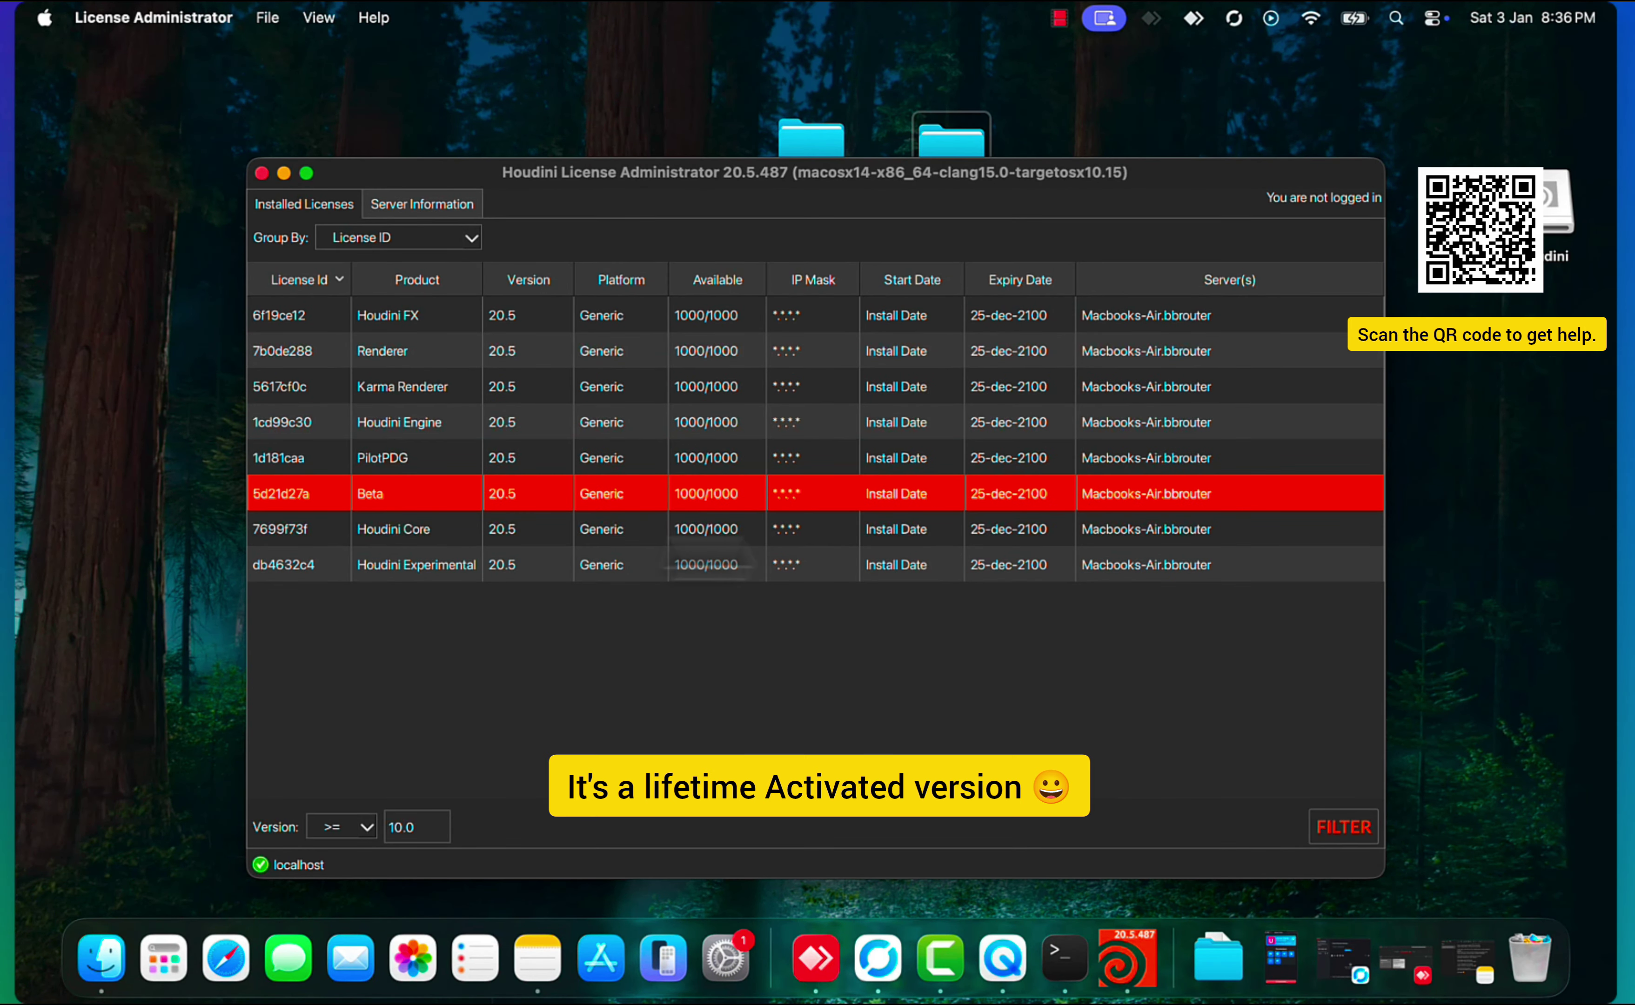
click(1005, 530)
click(1016, 566)
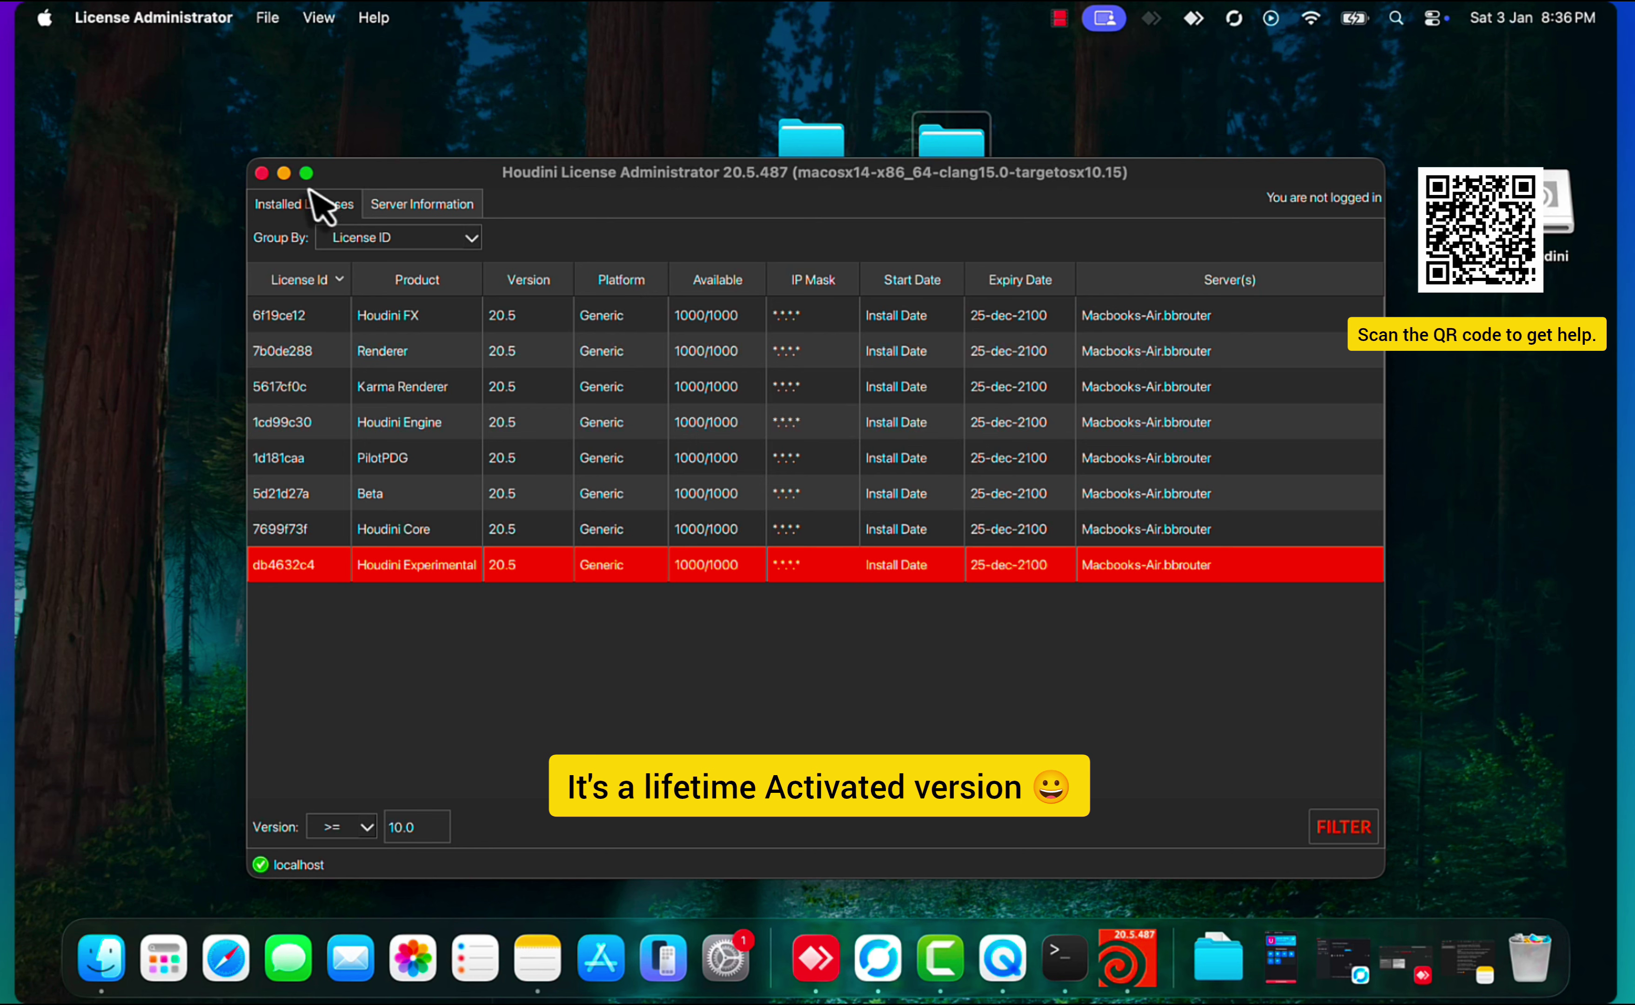
Step: Close the License Administrator, go back to the Houdini20.5.487 folder and launch Houdini FX 20.5.487
click(262, 173)
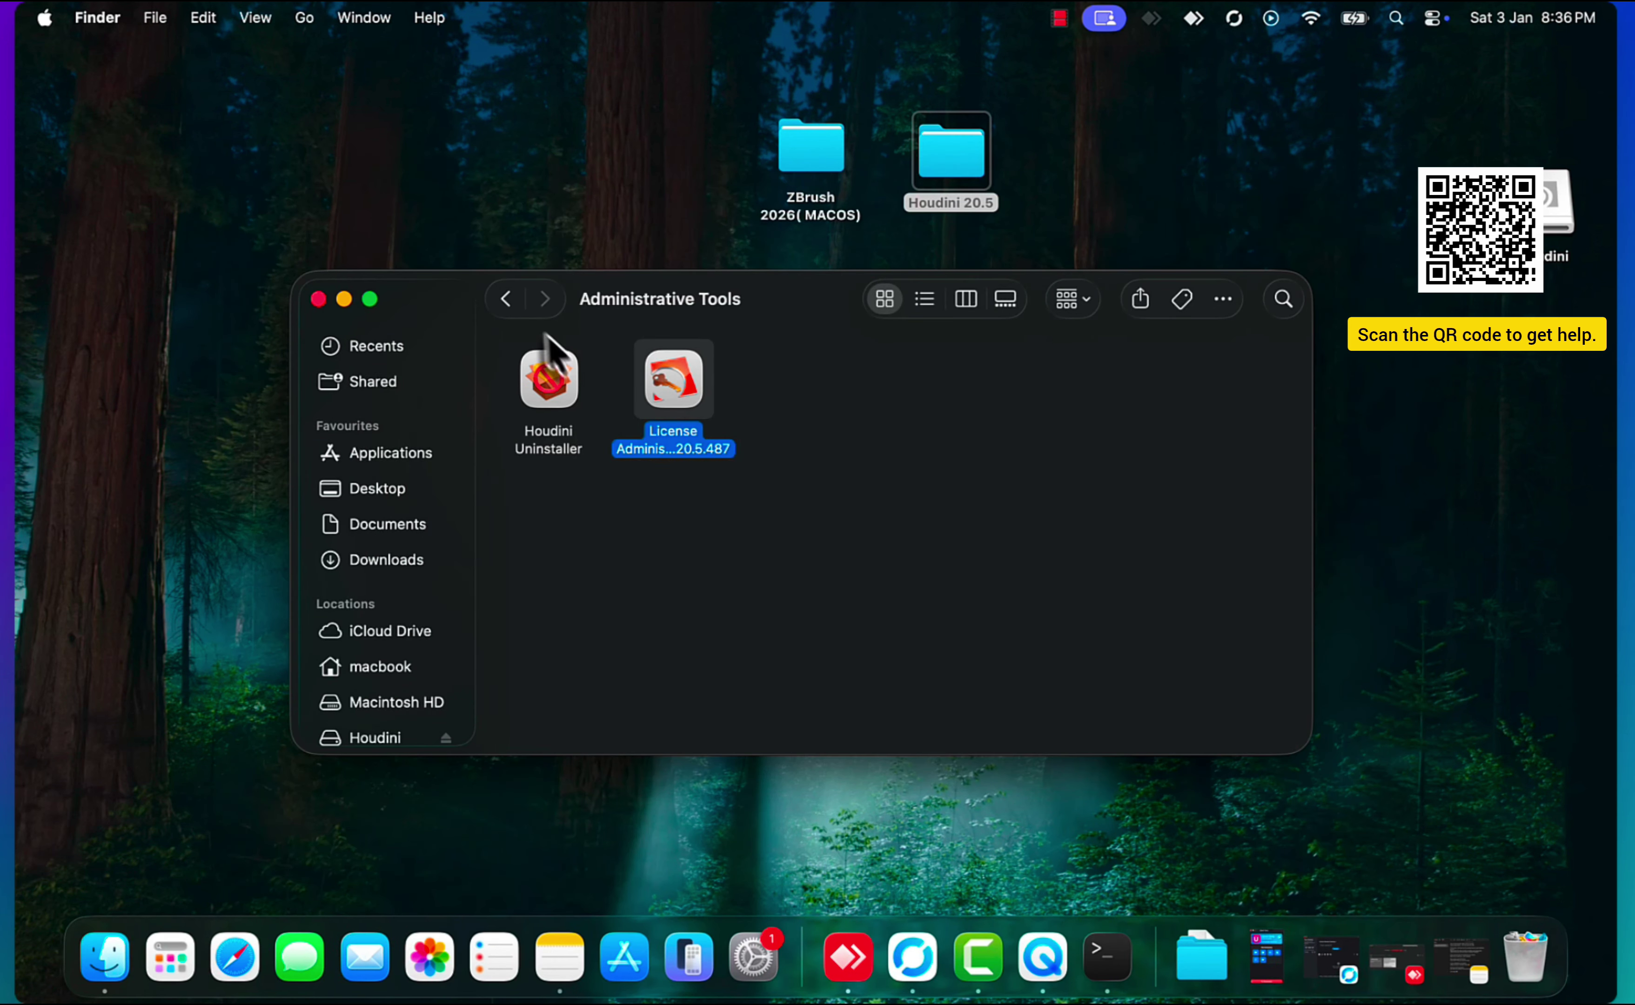
click(508, 303)
double_click(1067, 403)
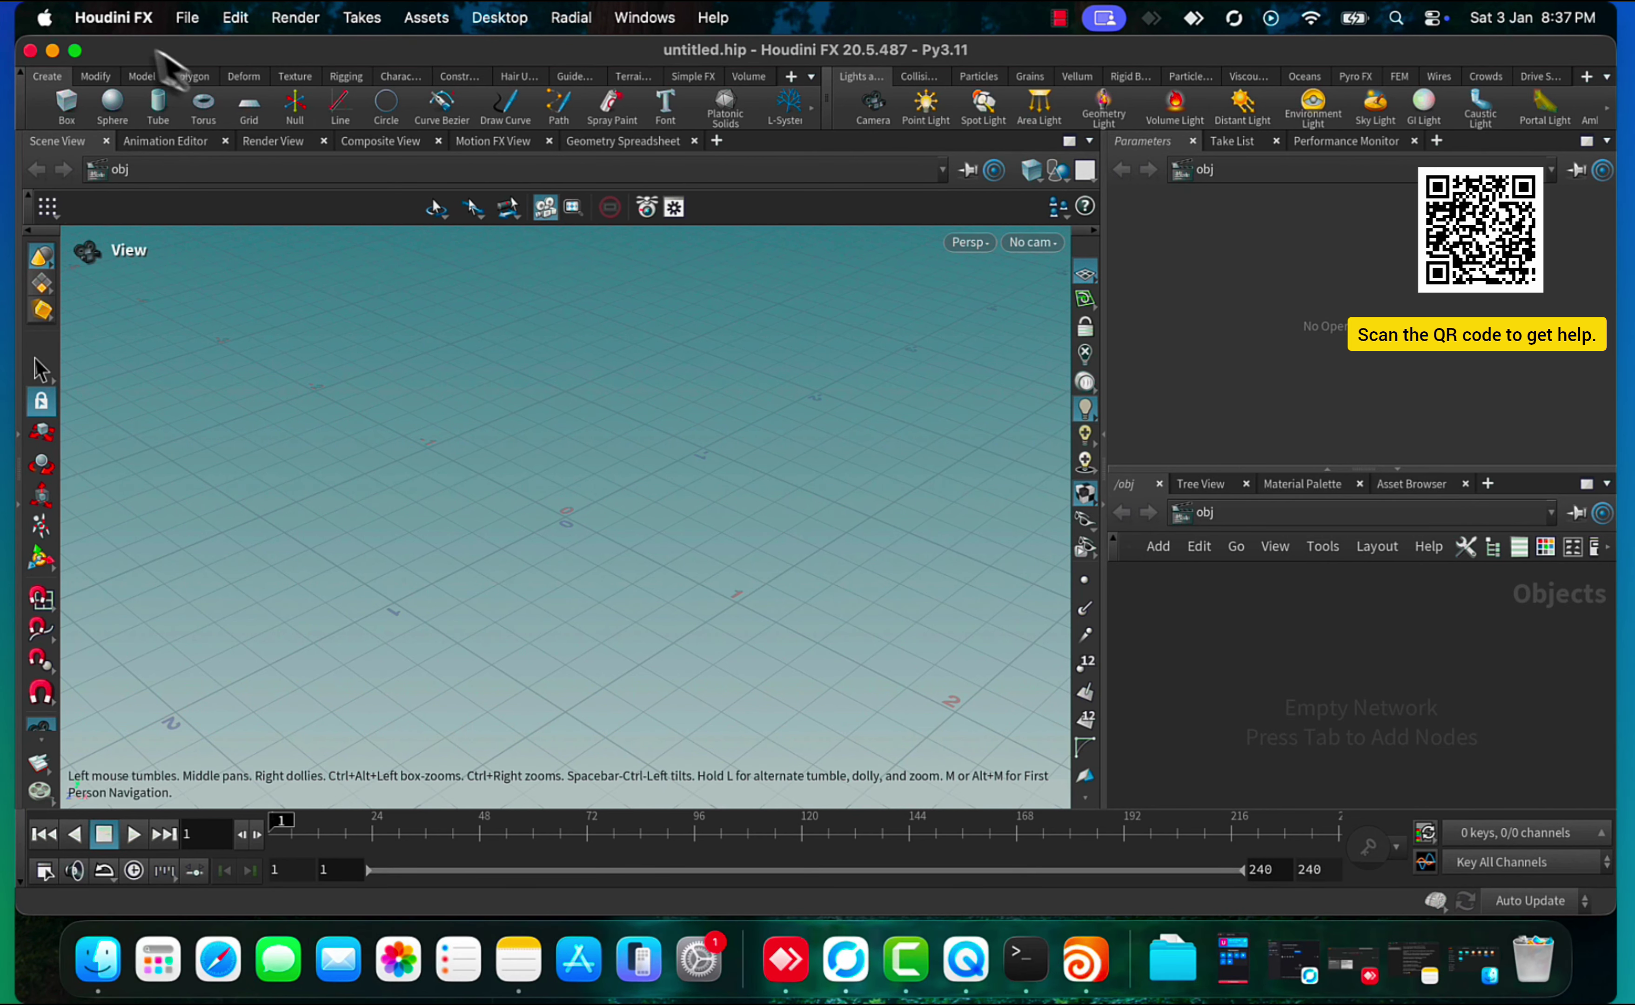
Step: Open HexBiome.hip from Desktop/SideFXLabsExamples-main/projects/dryad/alpha/epc_hexbiome_demo and dismiss the load warnings
click(186, 17)
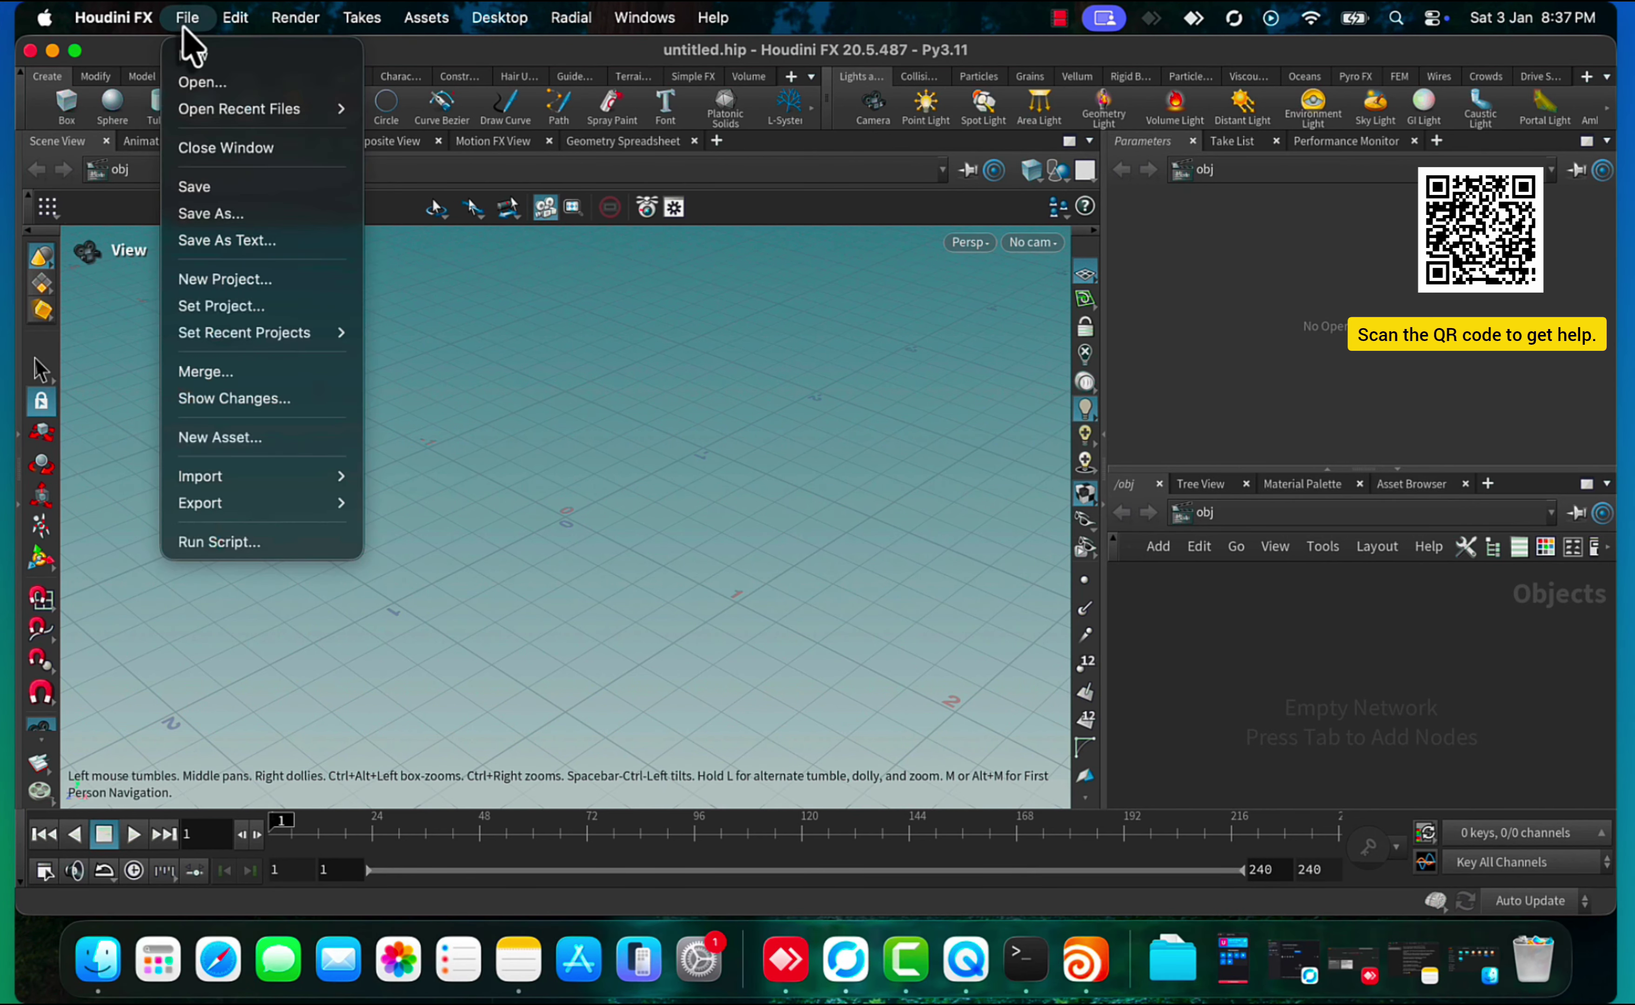
click(202, 84)
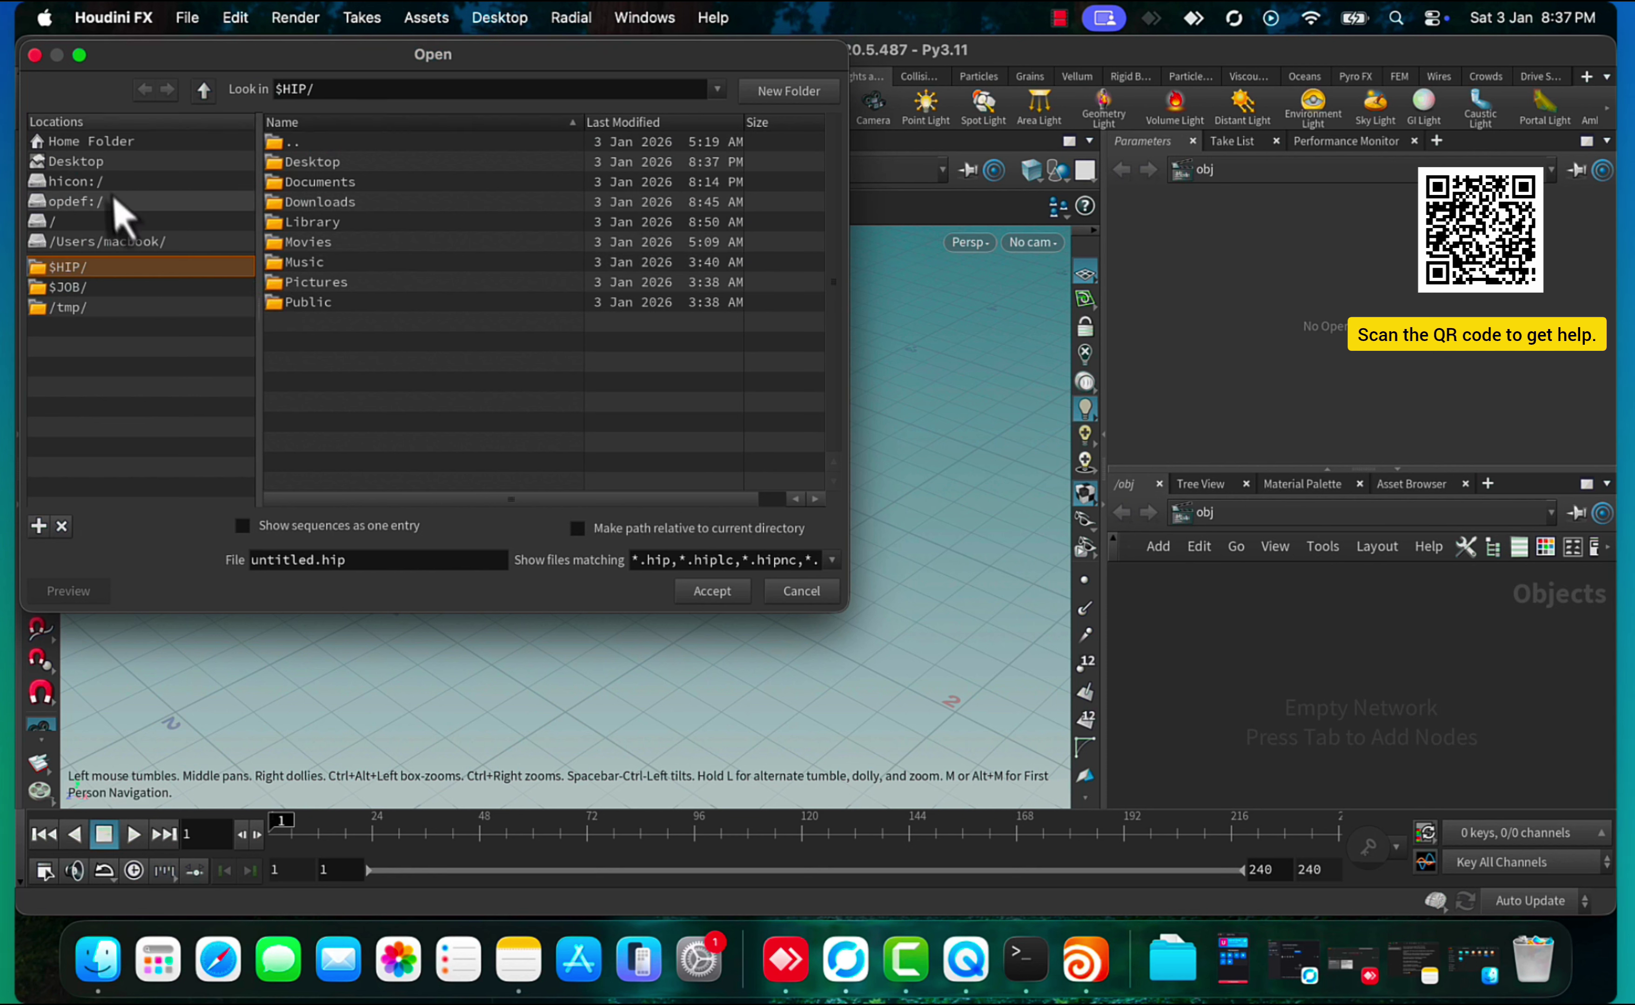
click(108, 162)
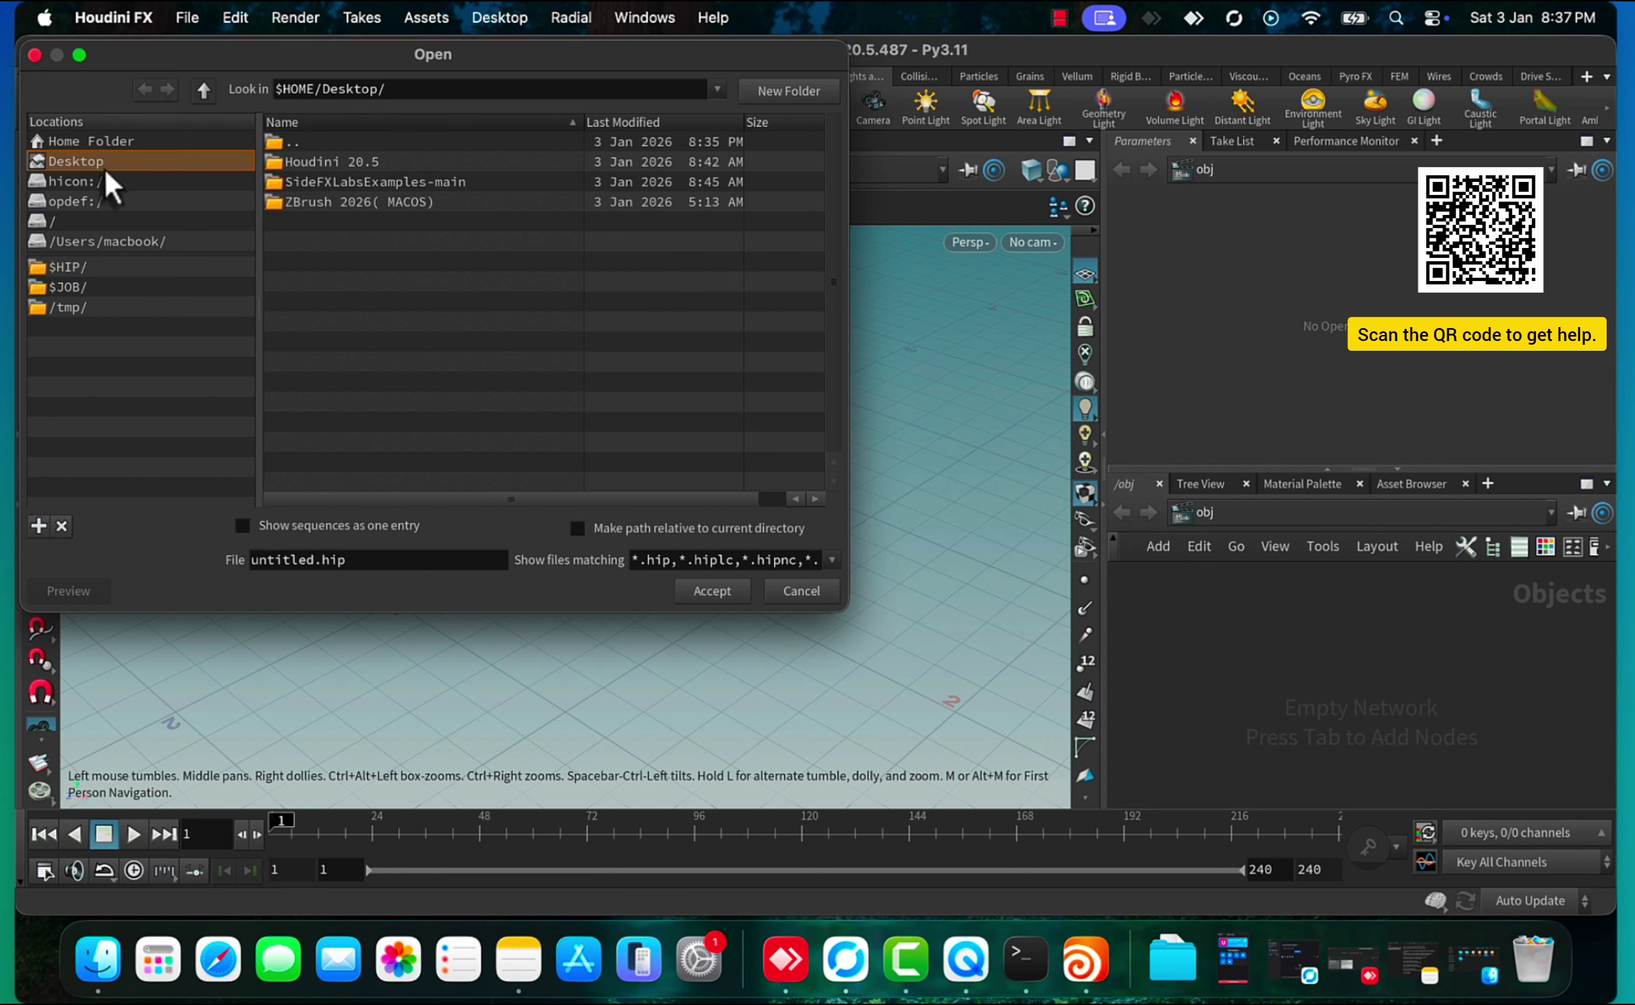
double_click(426, 184)
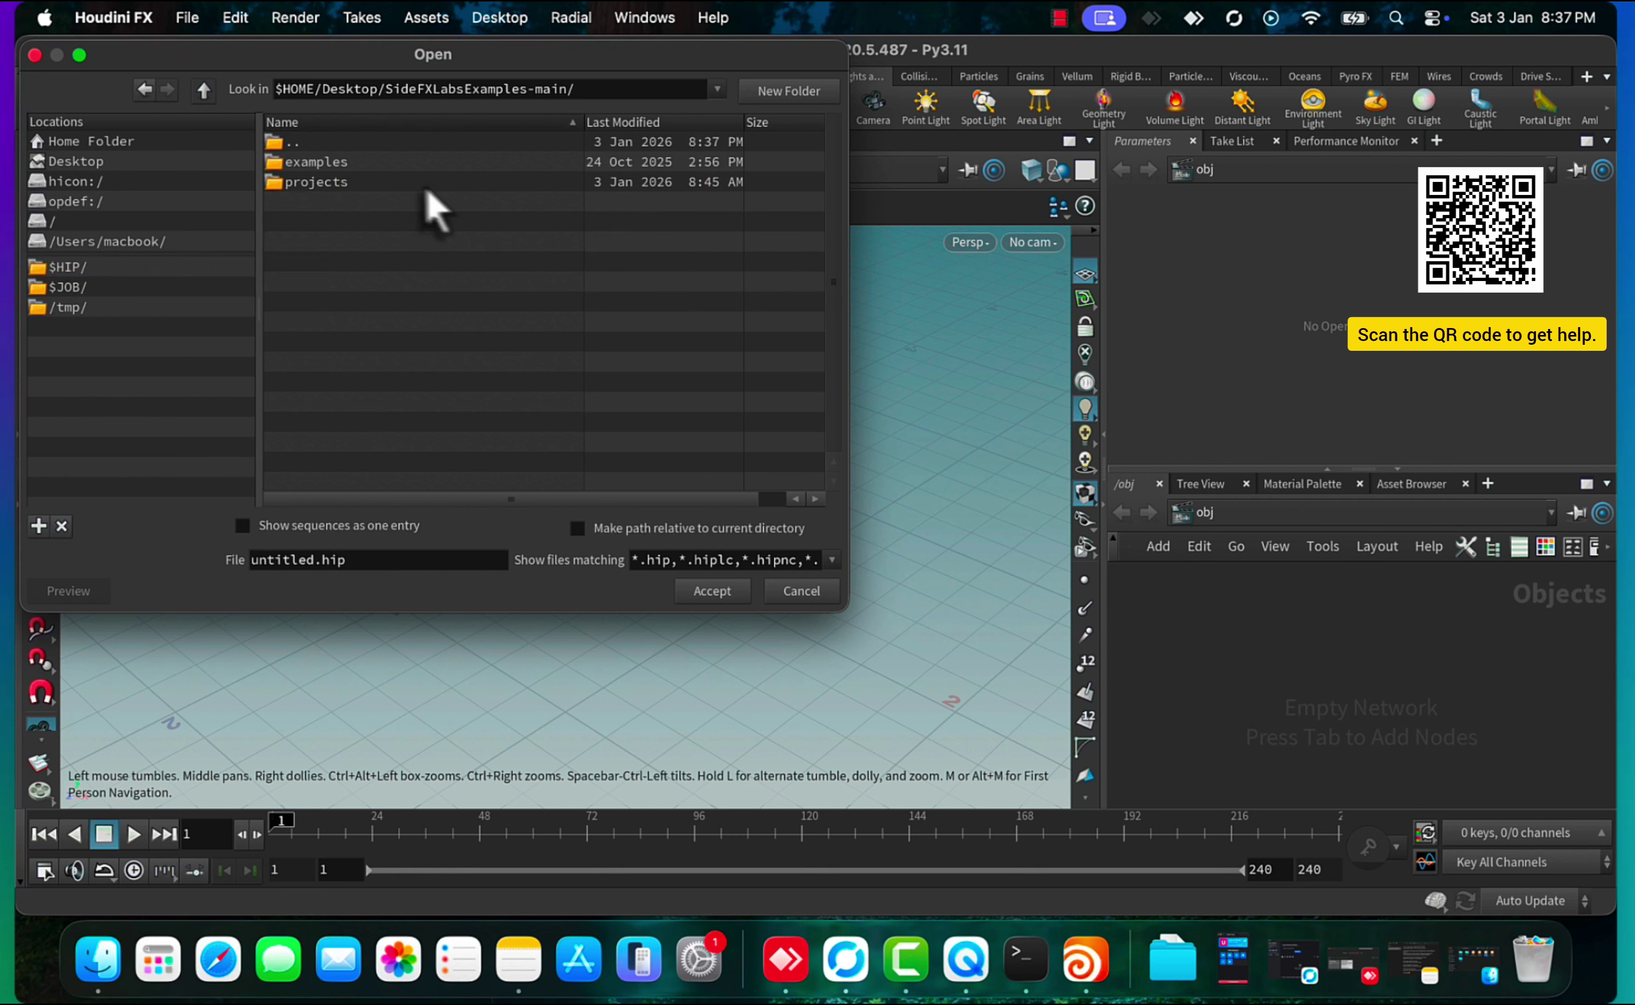
double_click(365, 186)
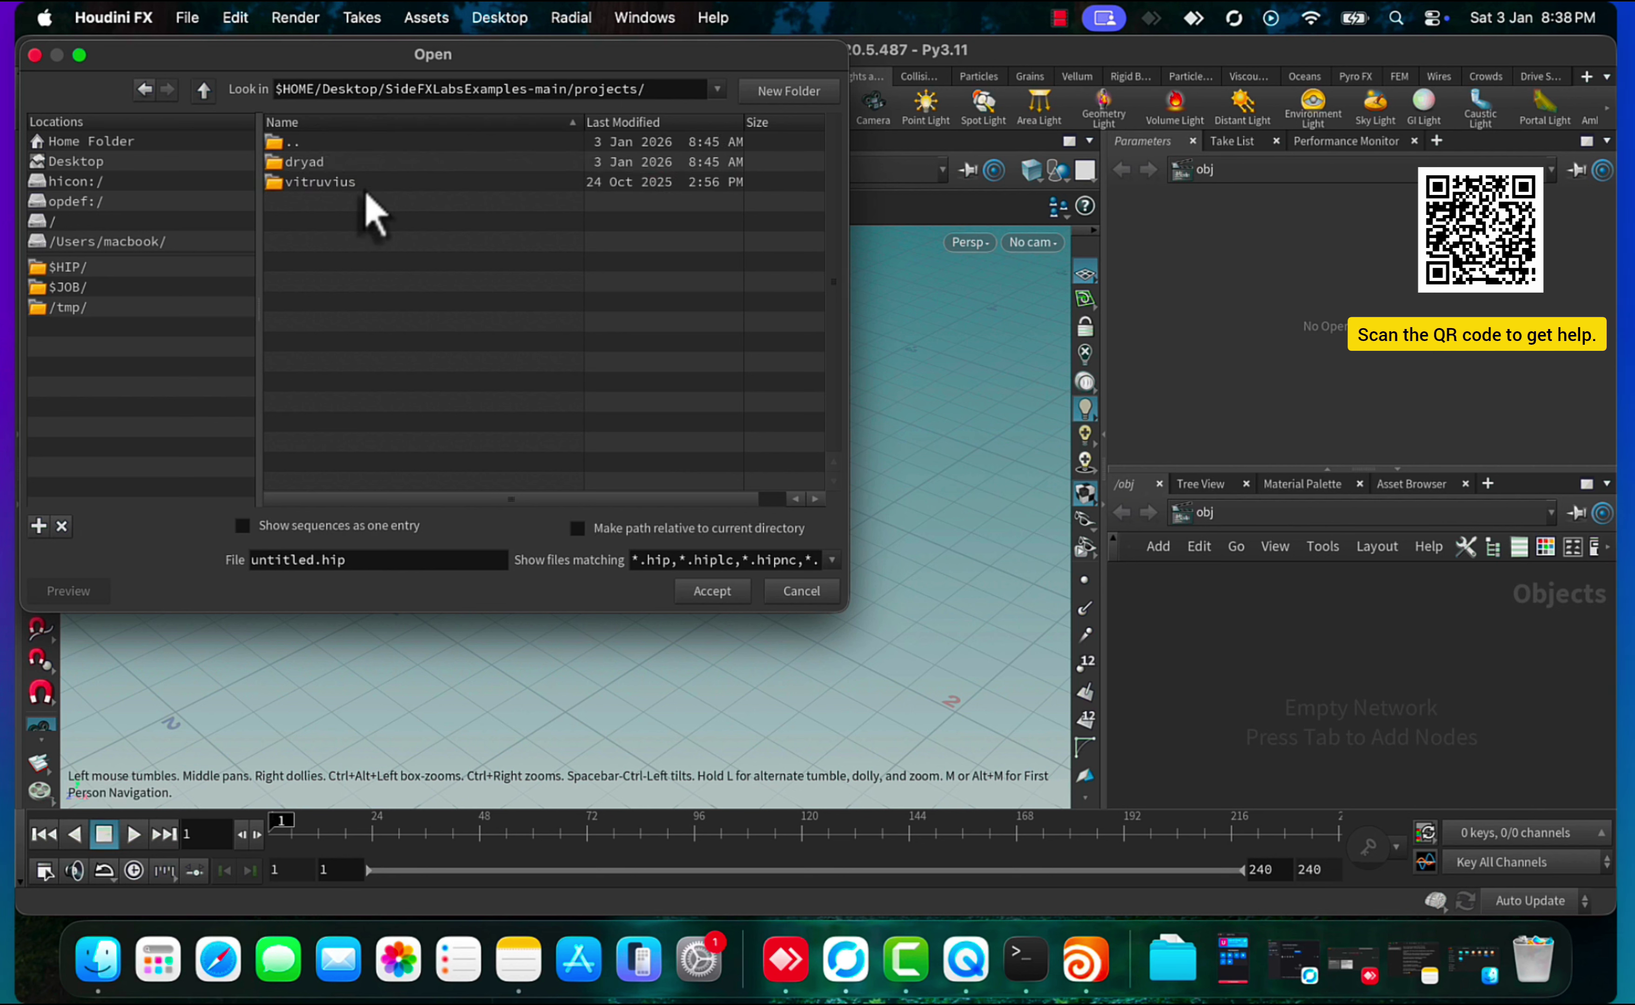
double_click(370, 167)
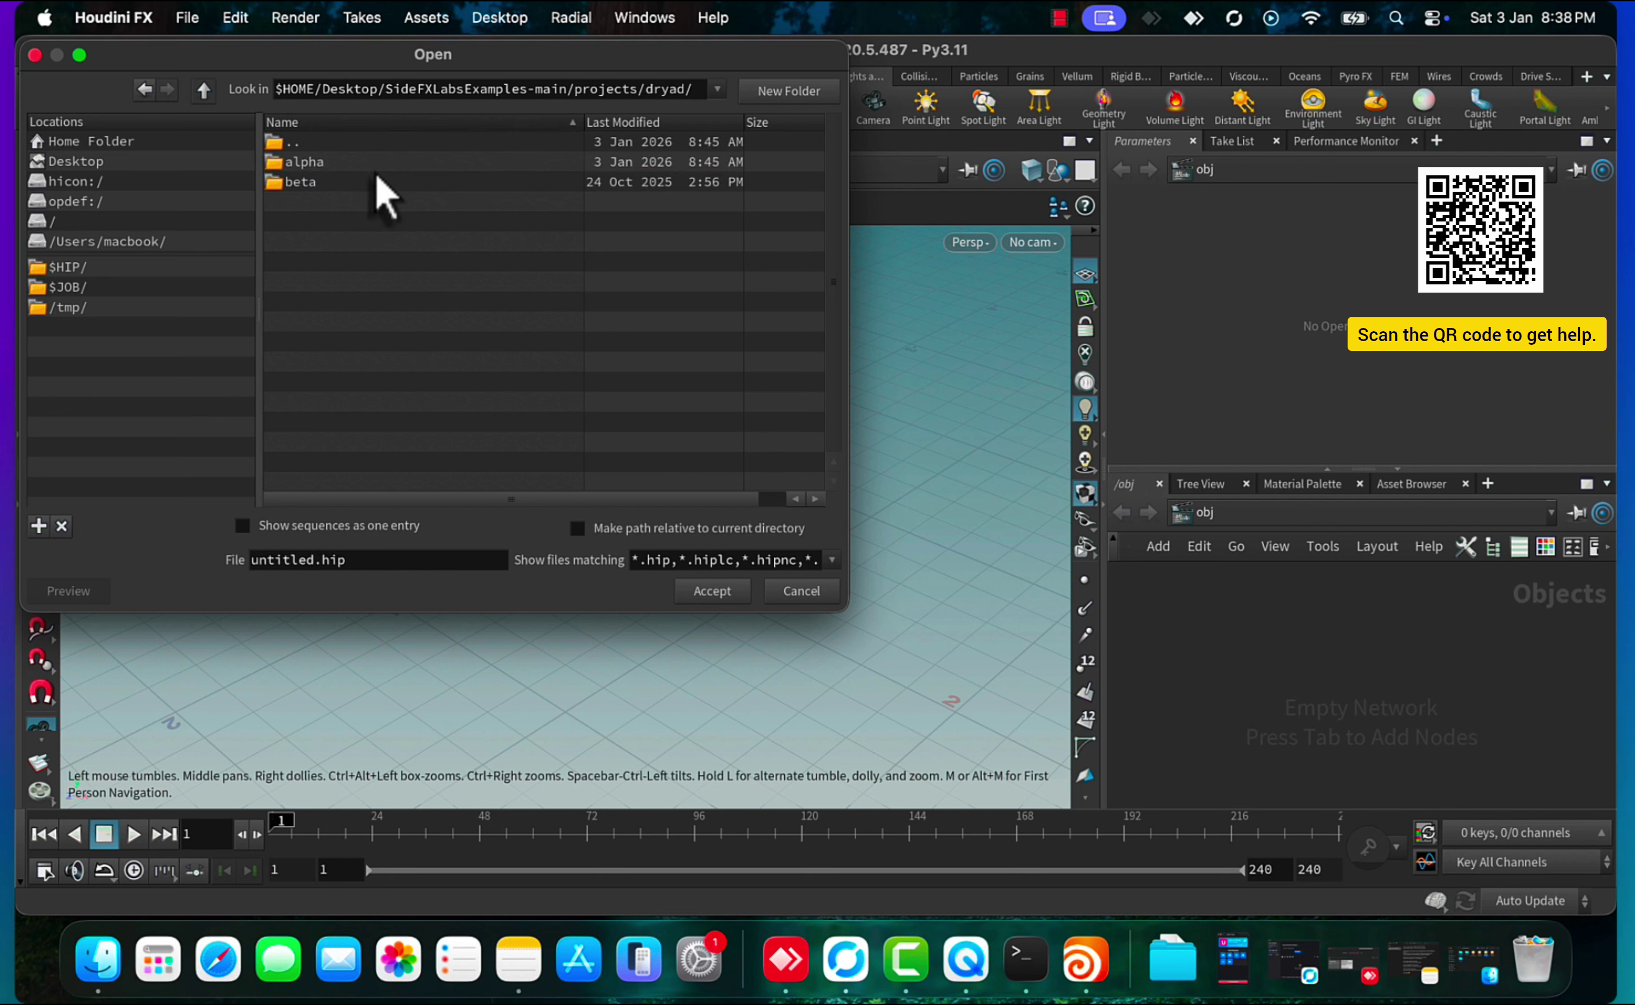
double_click(377, 182)
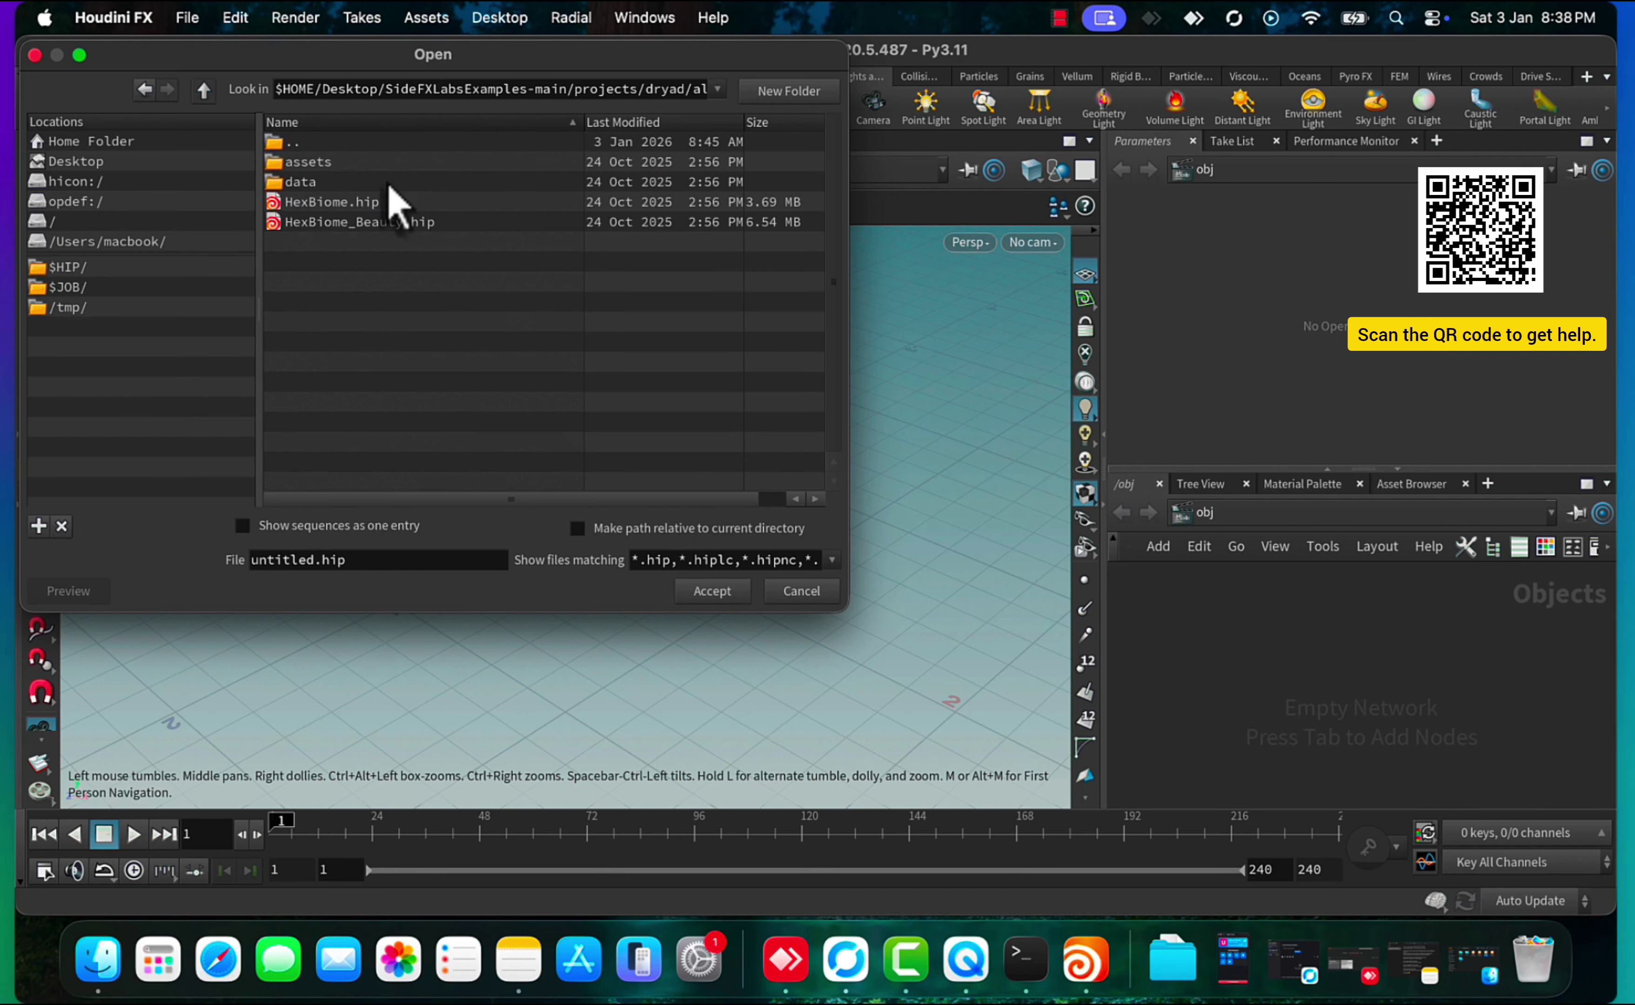
click(397, 204)
double_click(387, 200)
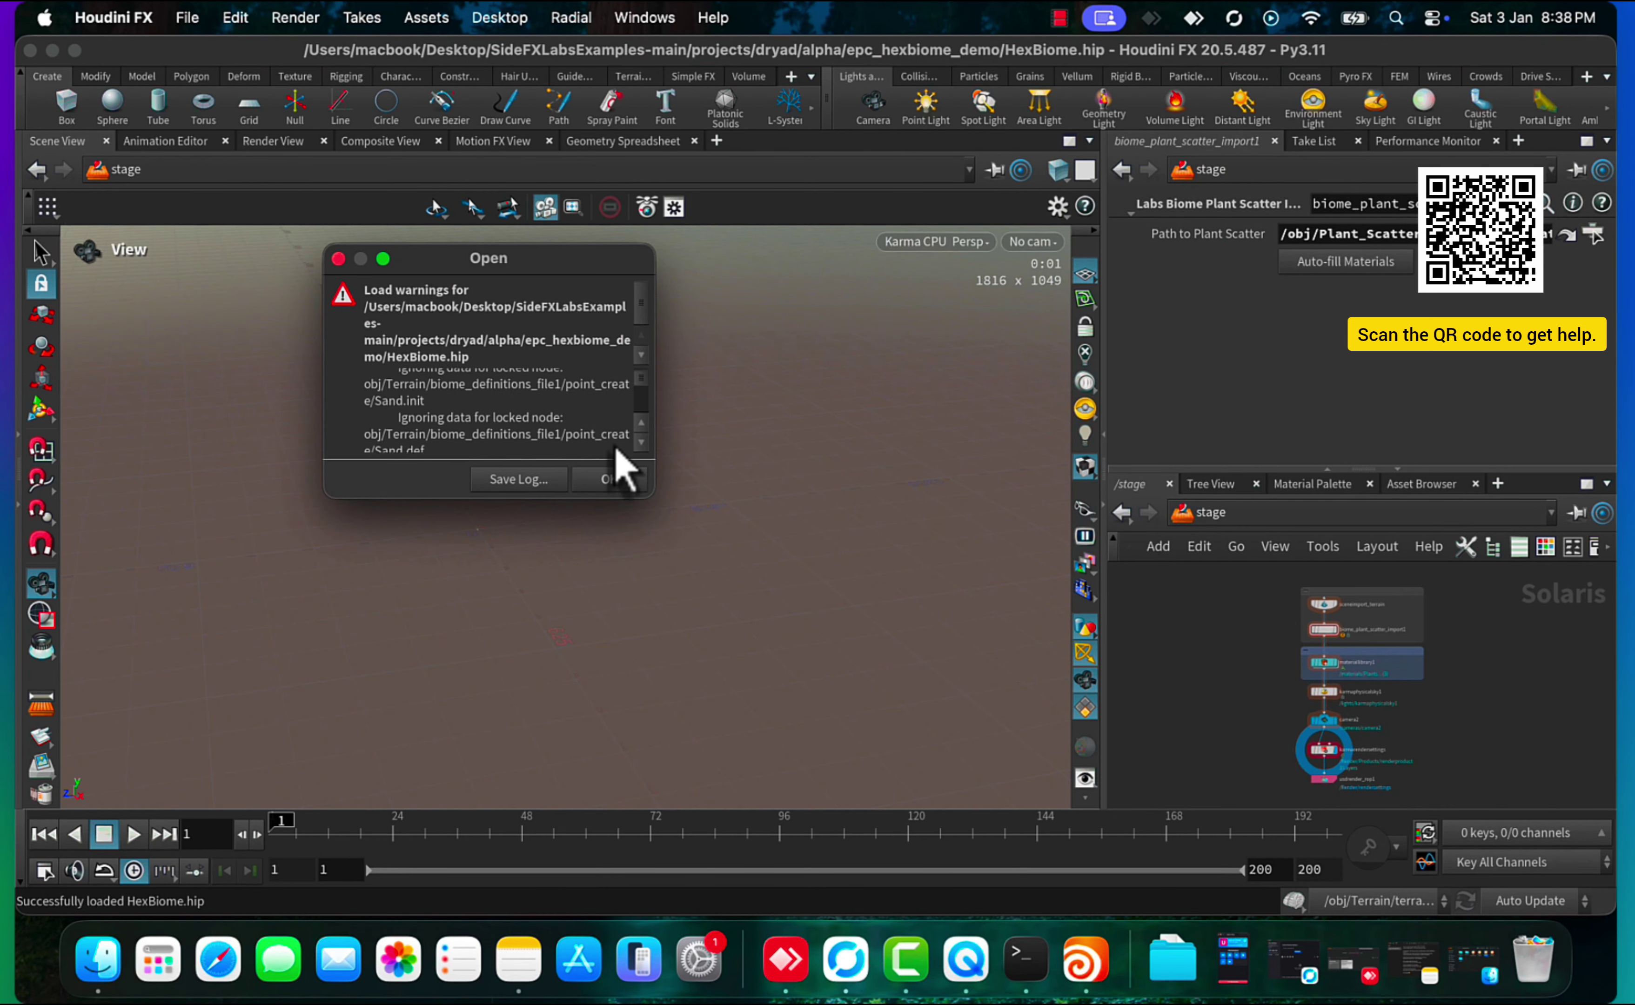
click(614, 478)
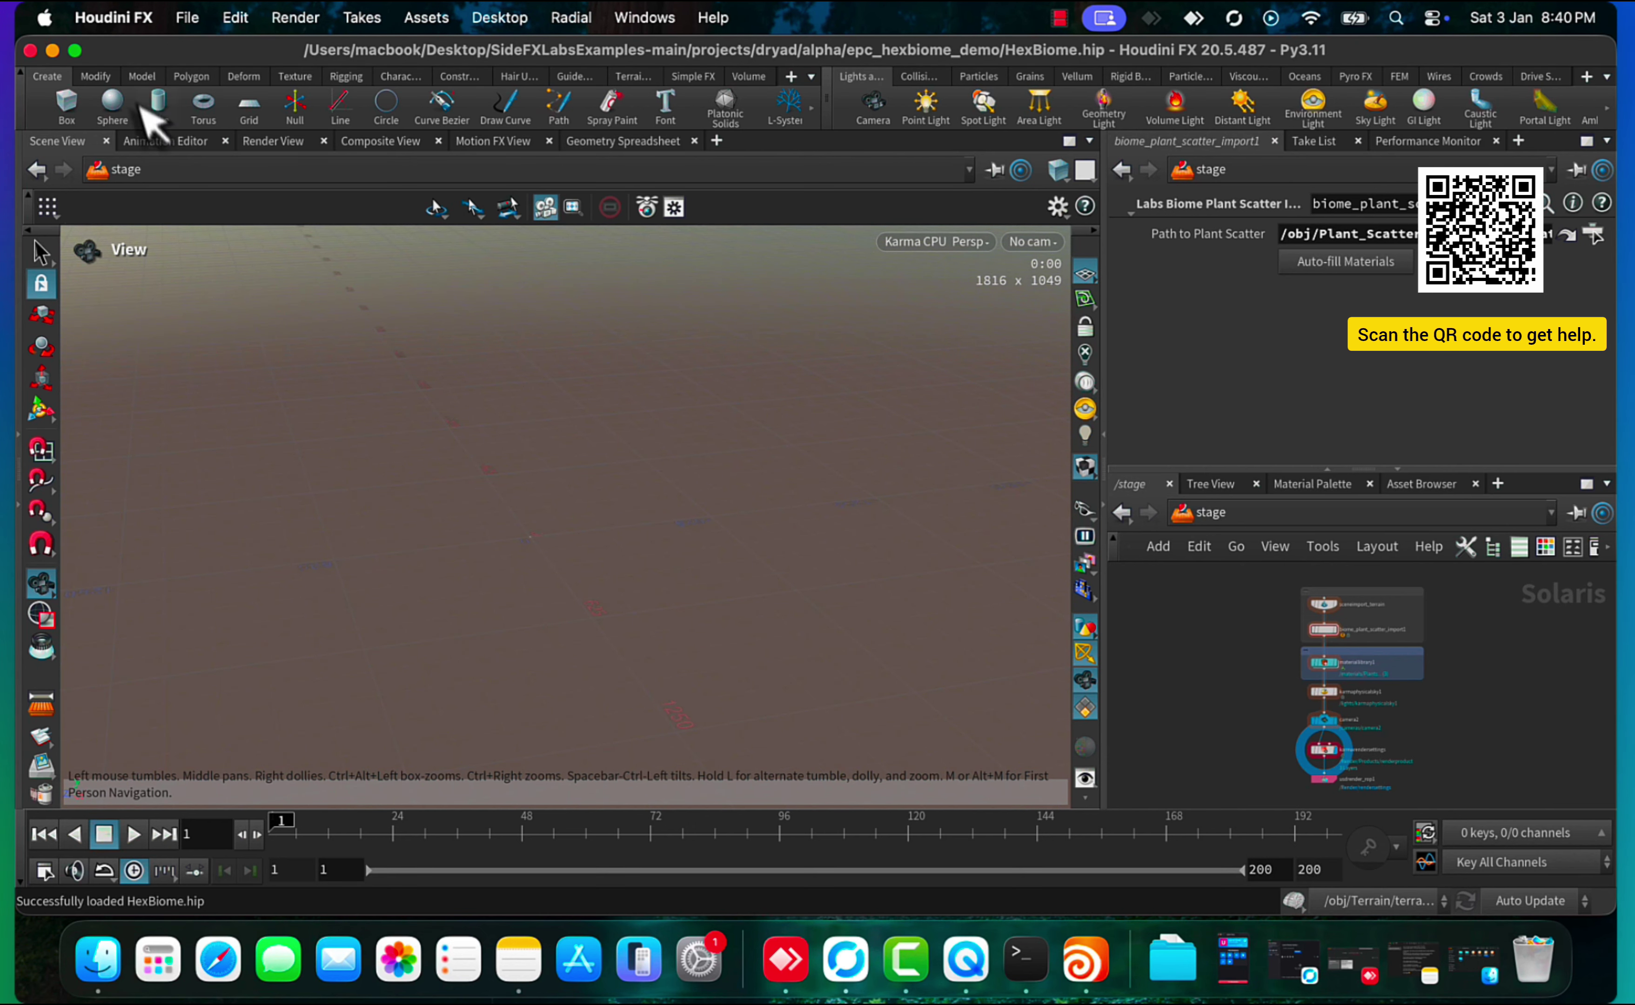
Step: Quit Houdini FX, discarding the changes to HexBiome_Beauty.hip
click(107, 19)
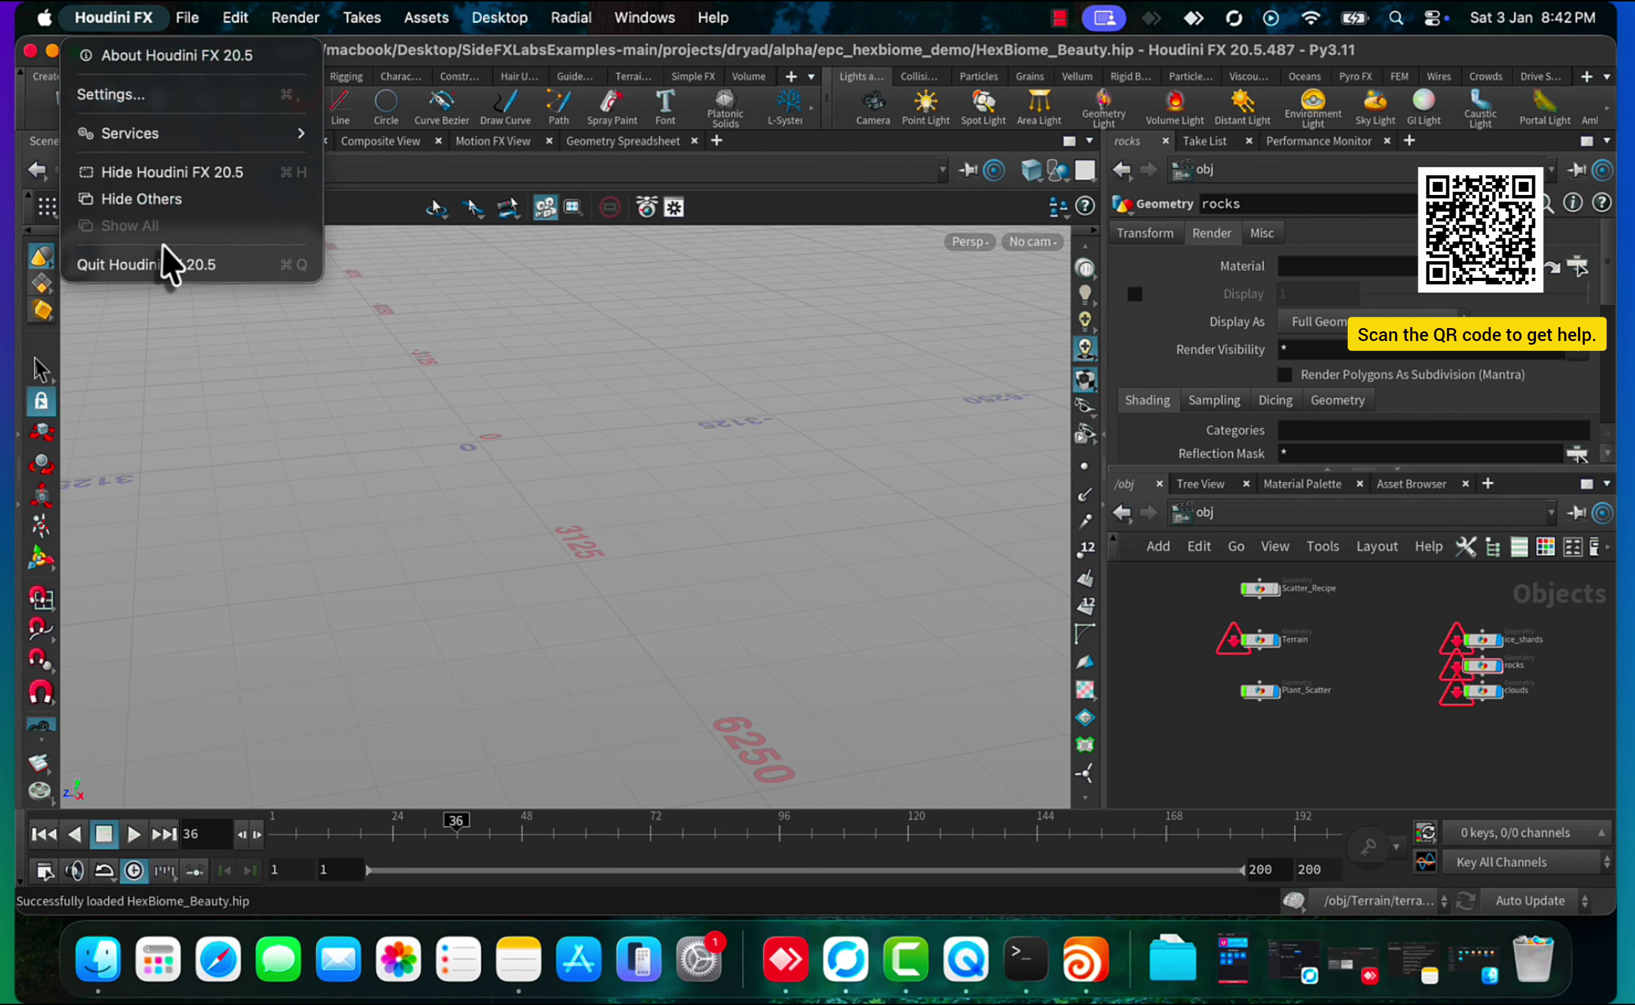
click(158, 265)
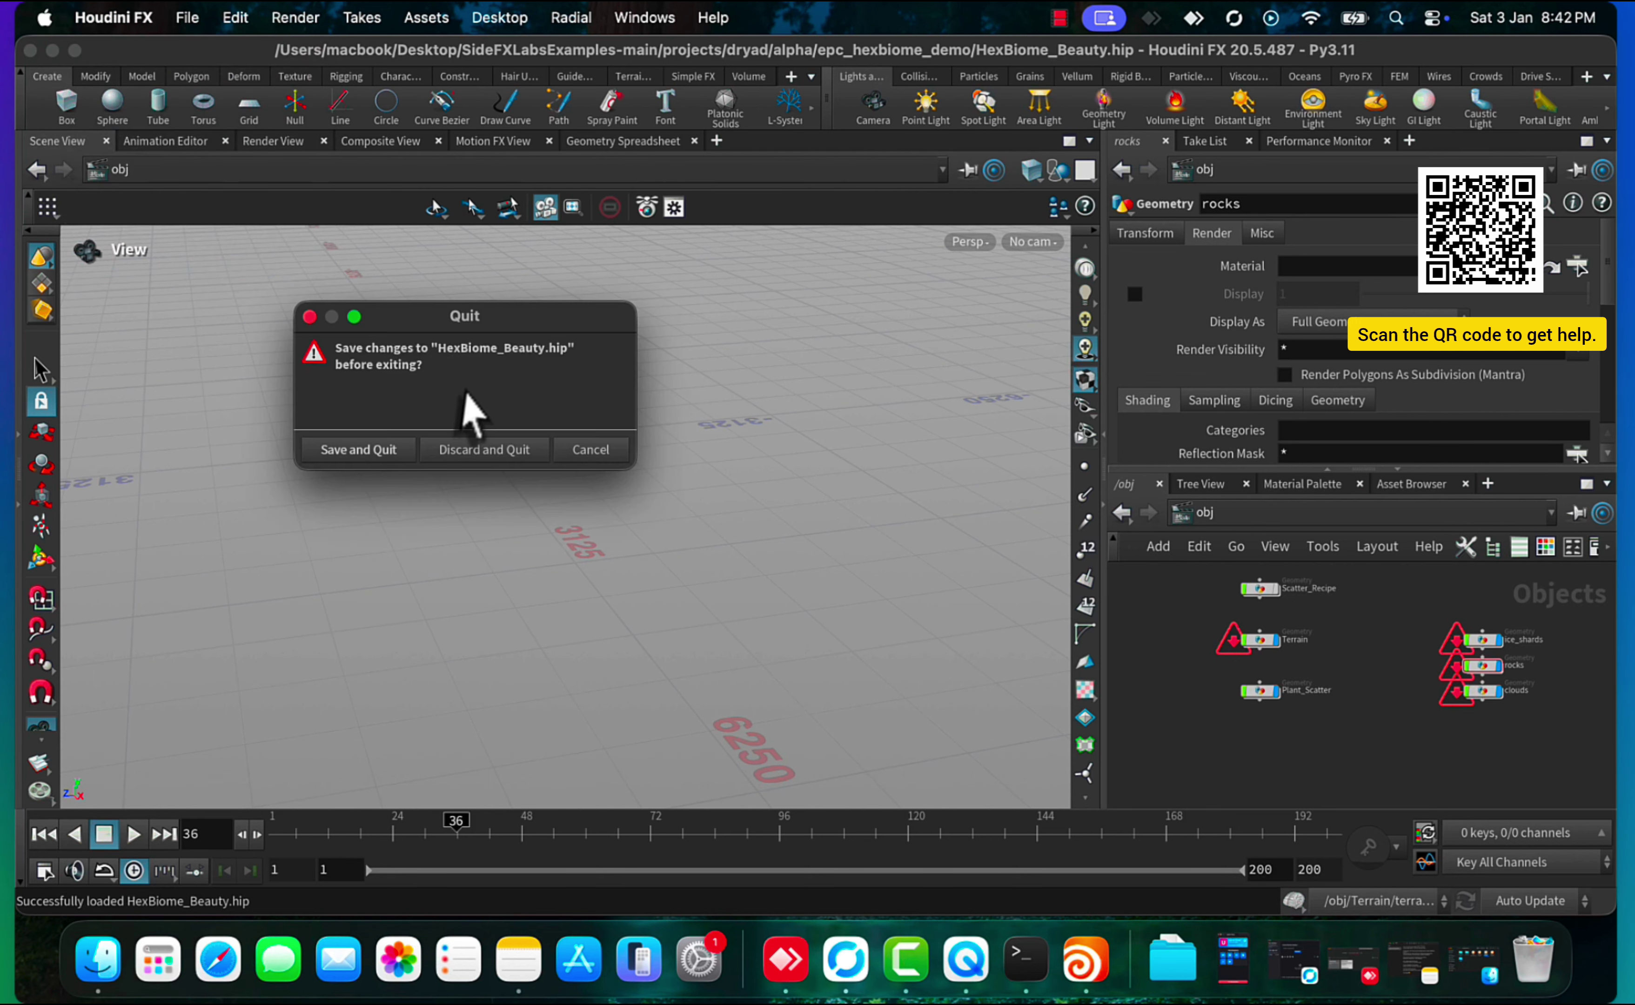
click(470, 448)
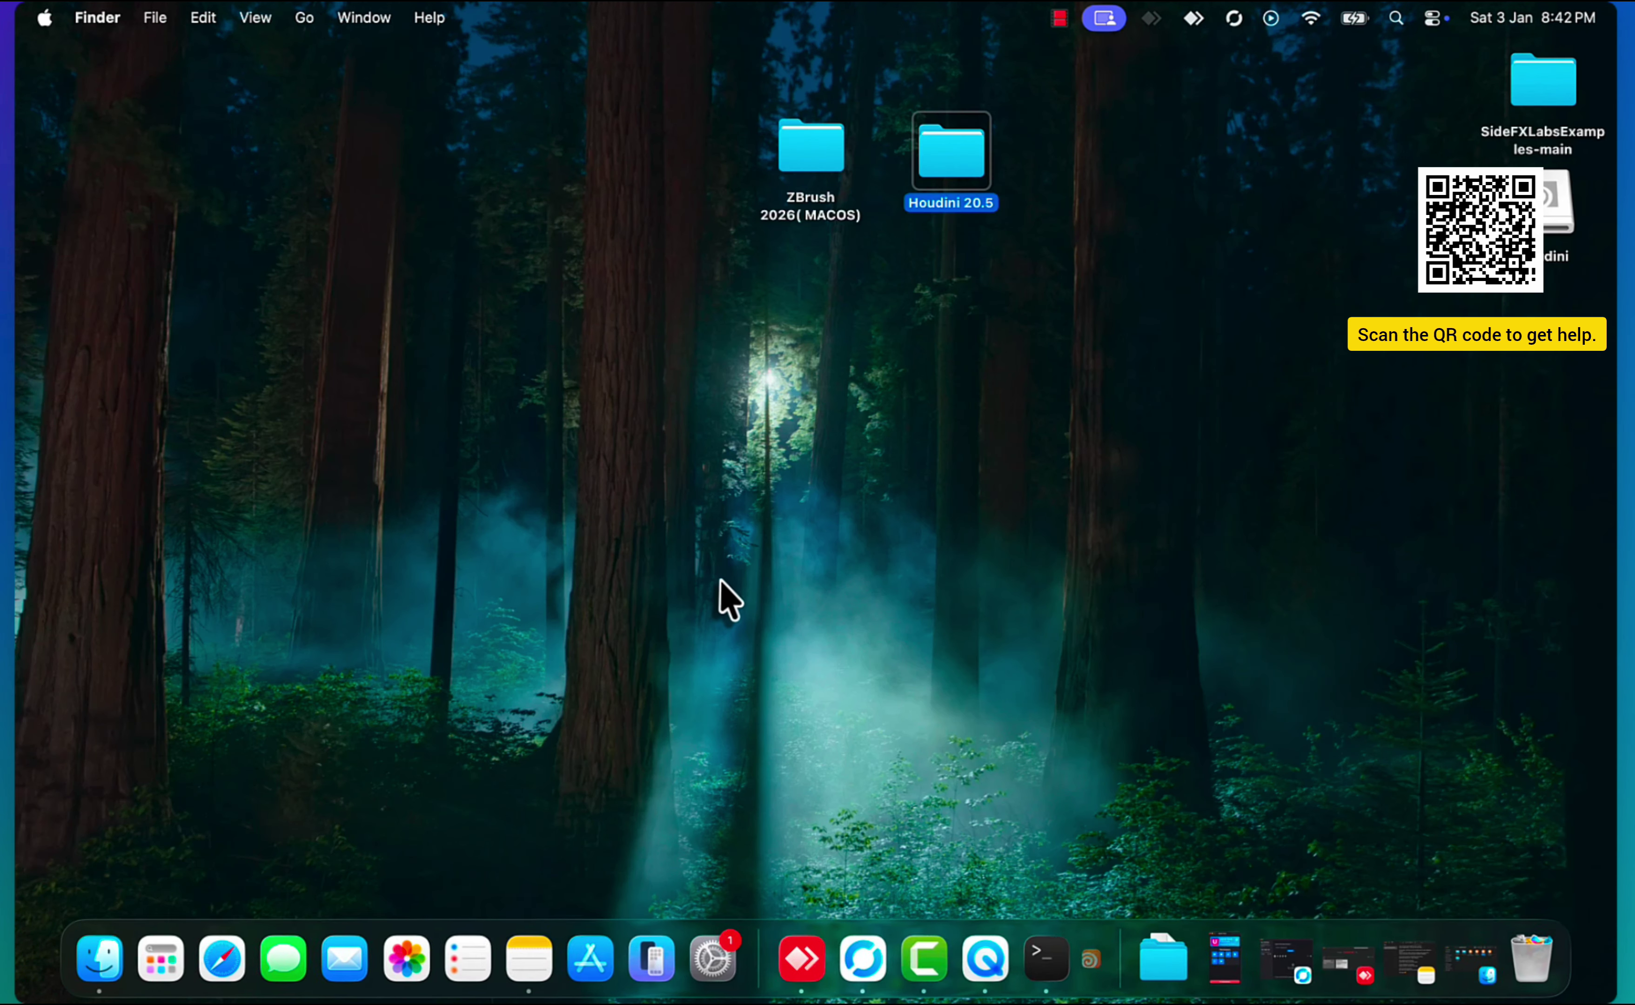
Step: Open the SideFXLabsExamples-main folder on the desktop and go to the alpha folder inside projects/dryad
double_click(1569, 121)
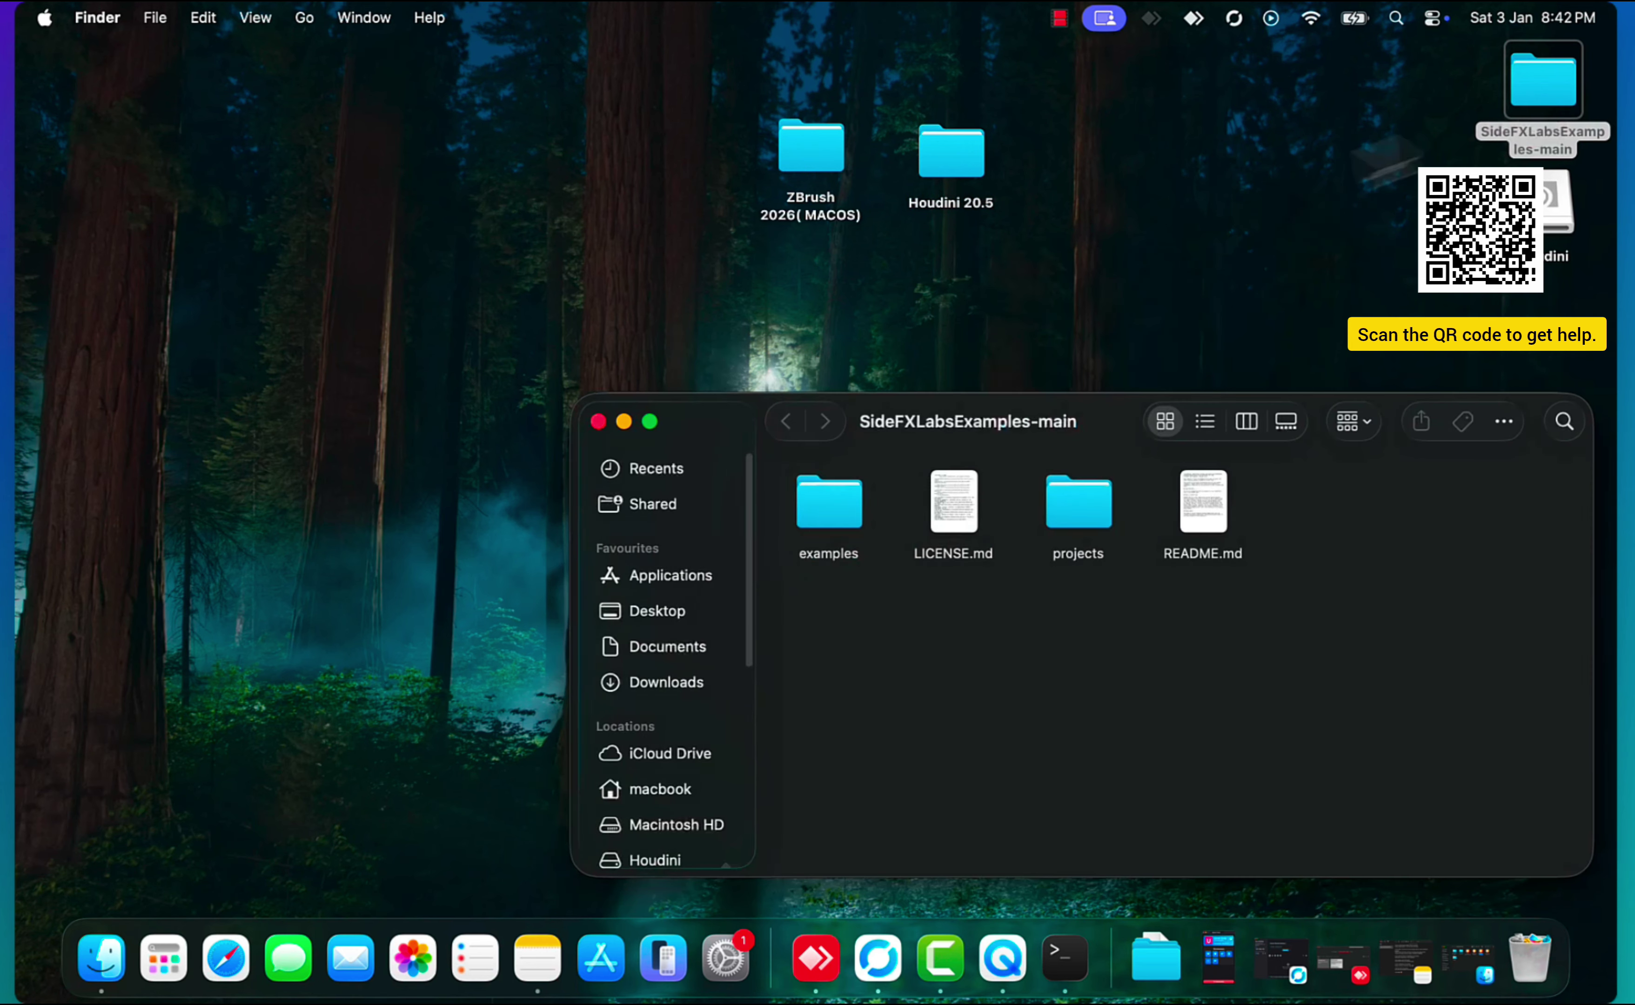
click(1072, 527)
double_click(853, 513)
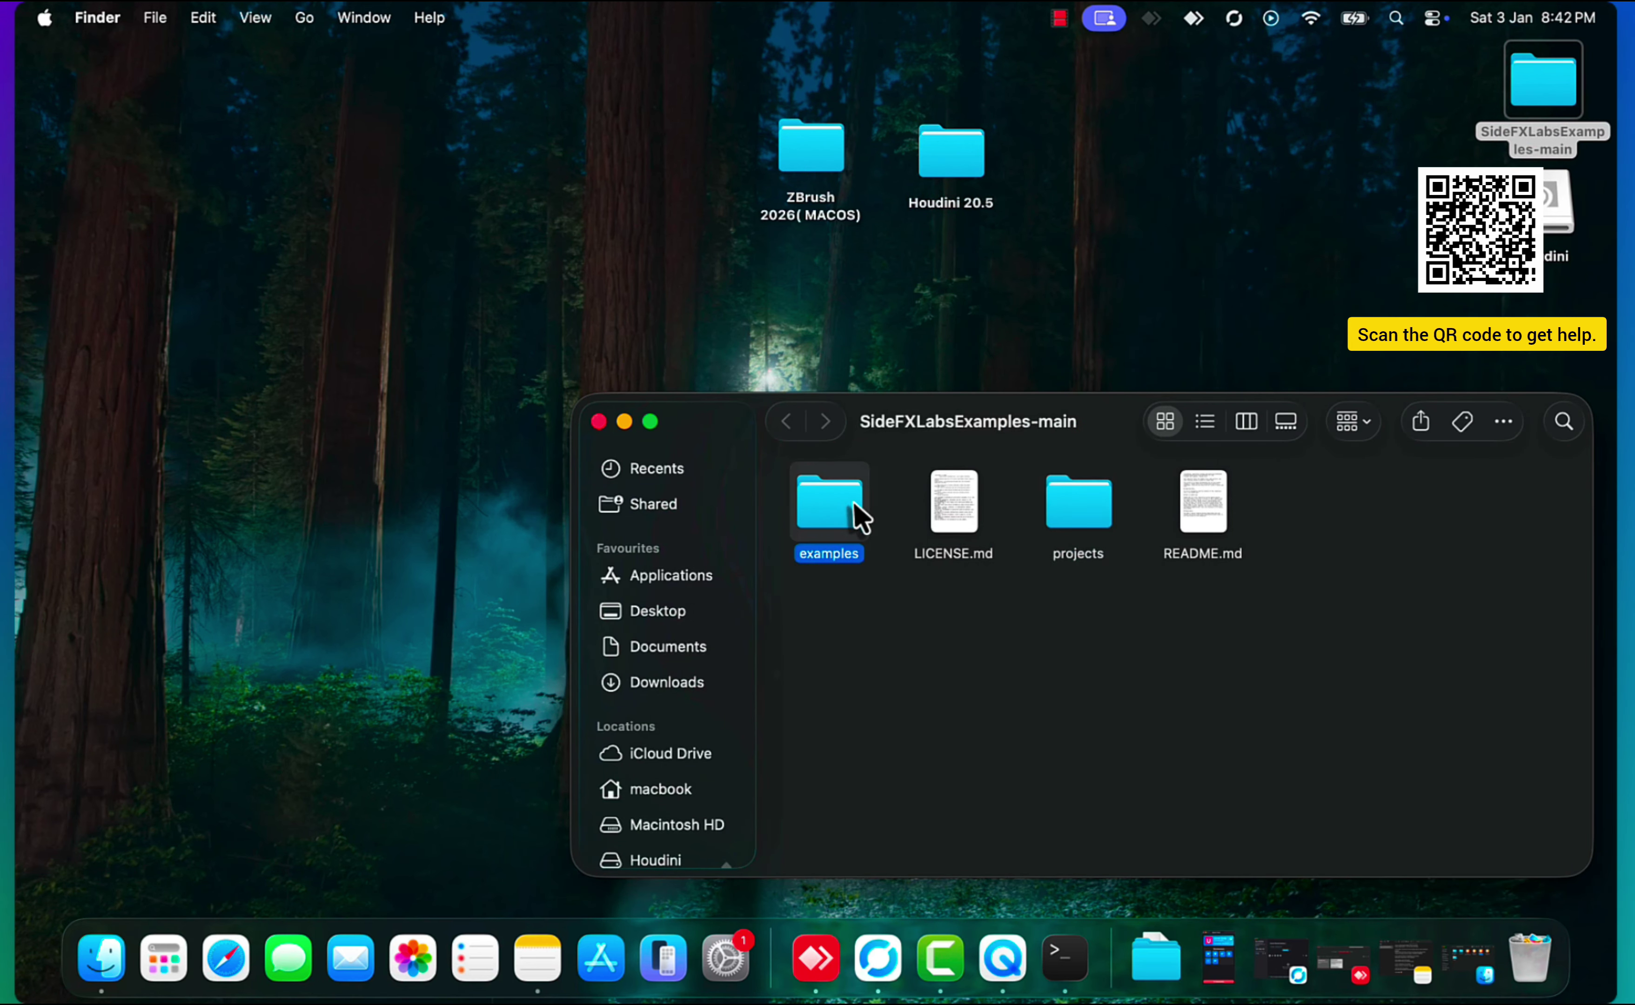
click(789, 423)
double_click(1083, 527)
click(939, 522)
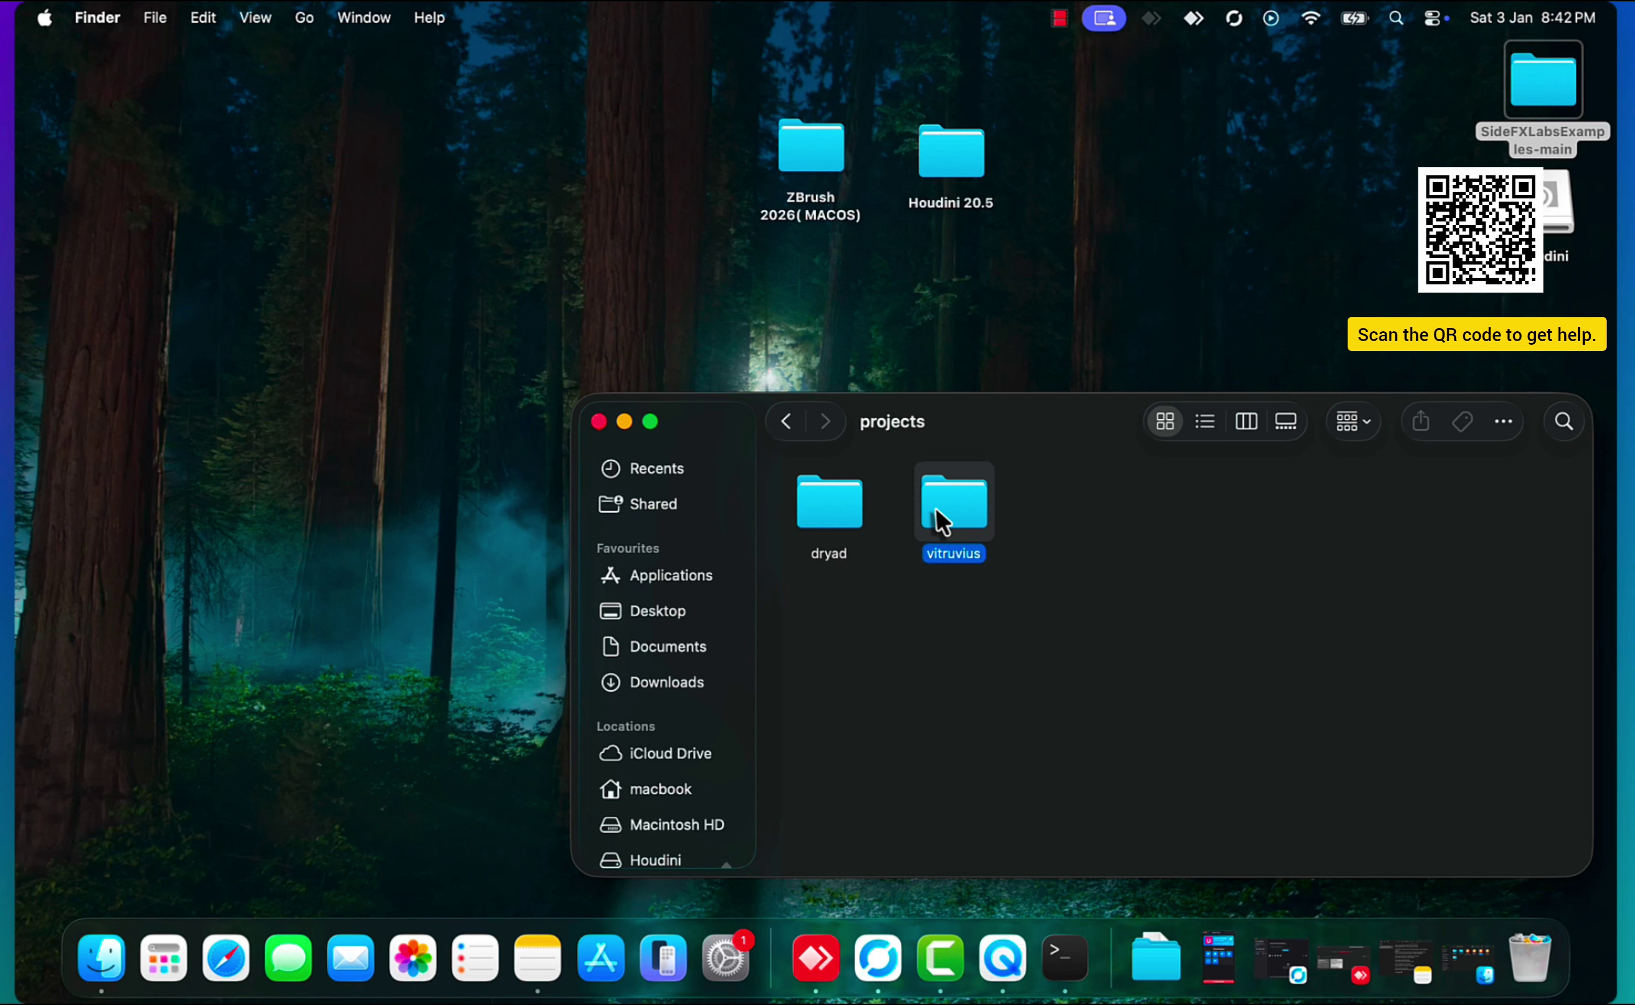
click(843, 513)
double_click(843, 513)
click(843, 513)
double_click(843, 512)
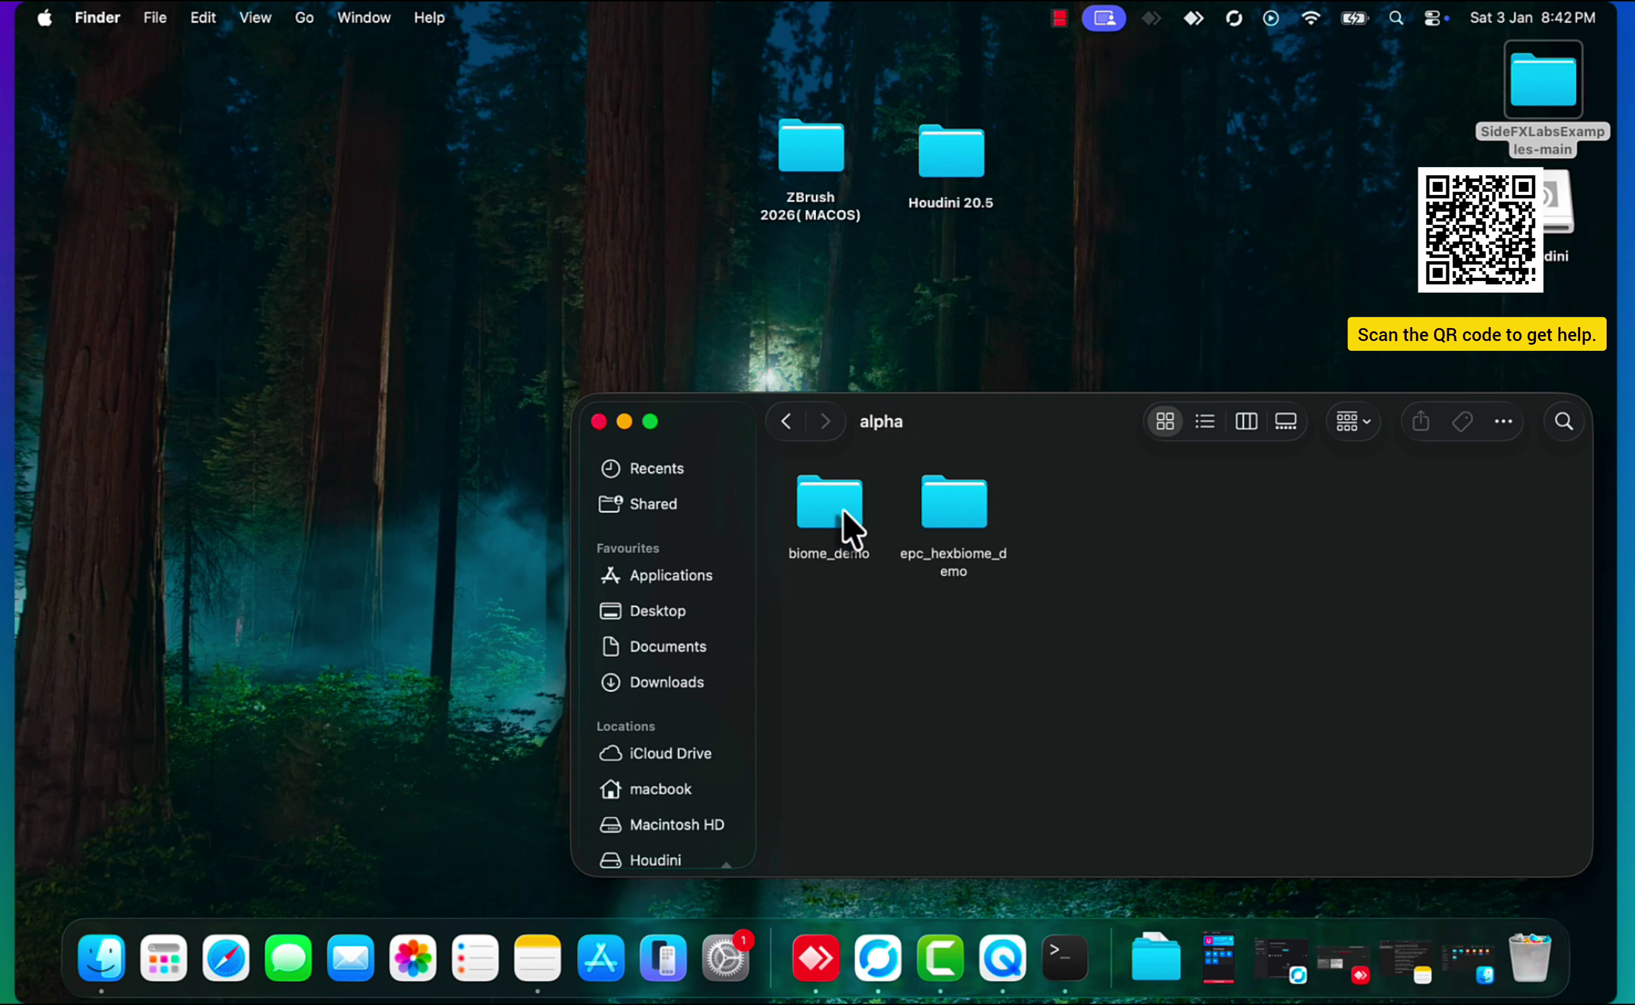
Step: Open biome_demo.hip from the biome_demo folder in Houdini FX and dismiss the load warnings
click(843, 508)
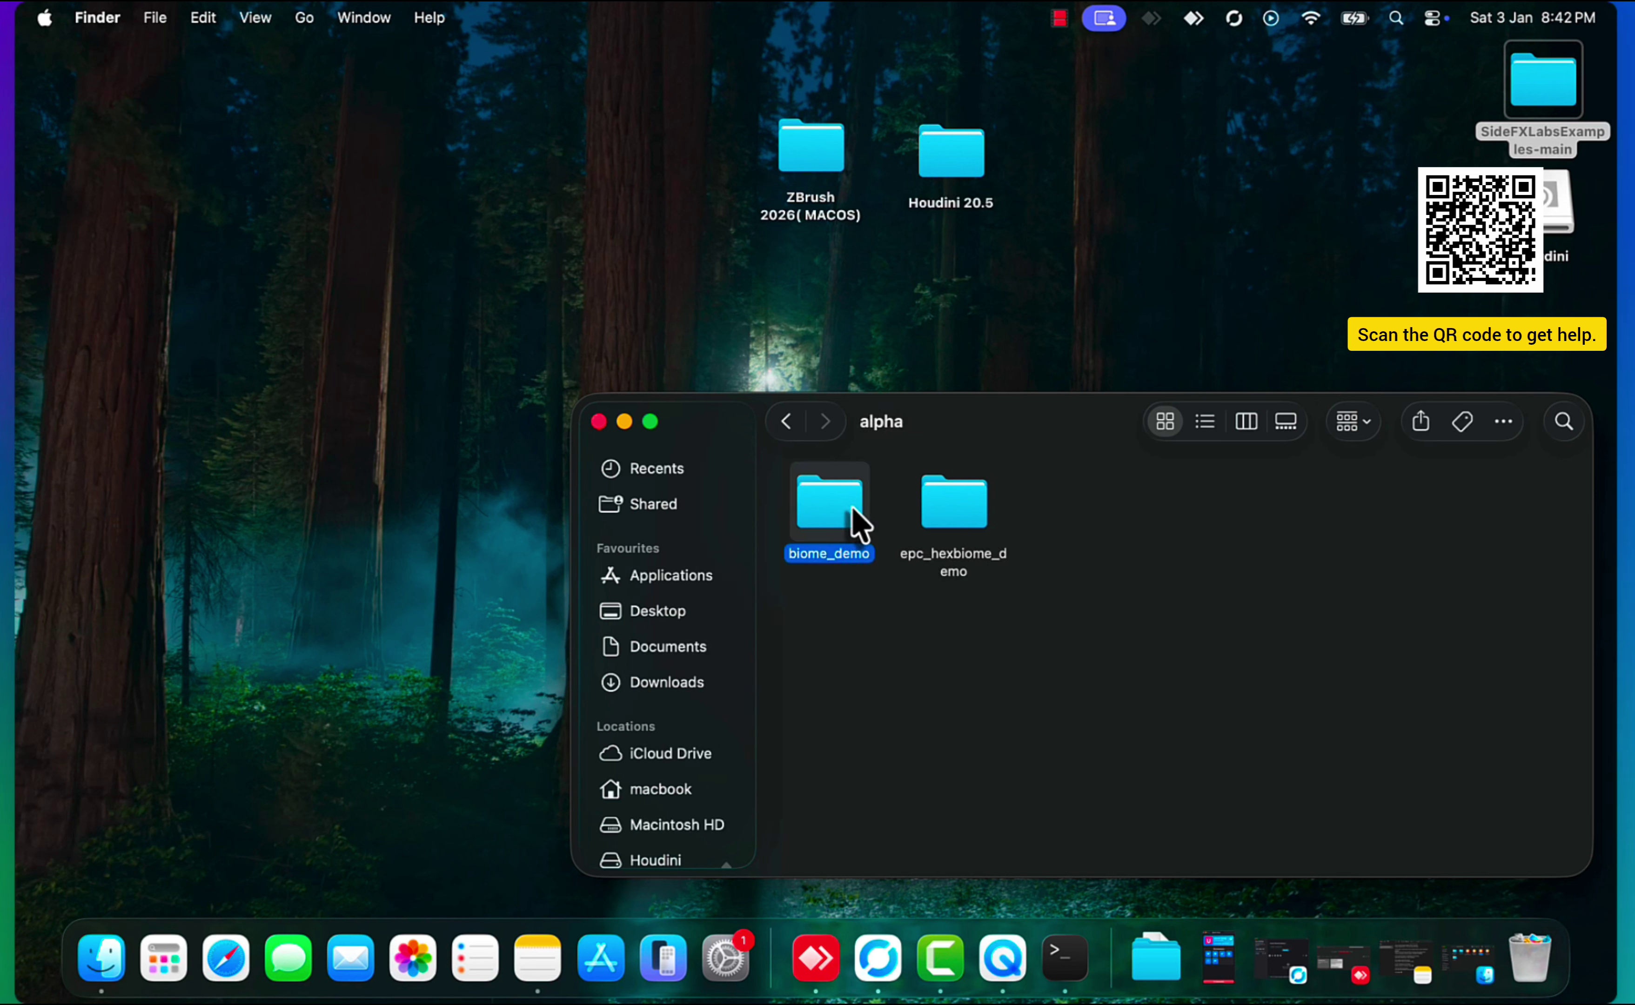
double_click(851, 512)
double_click(960, 519)
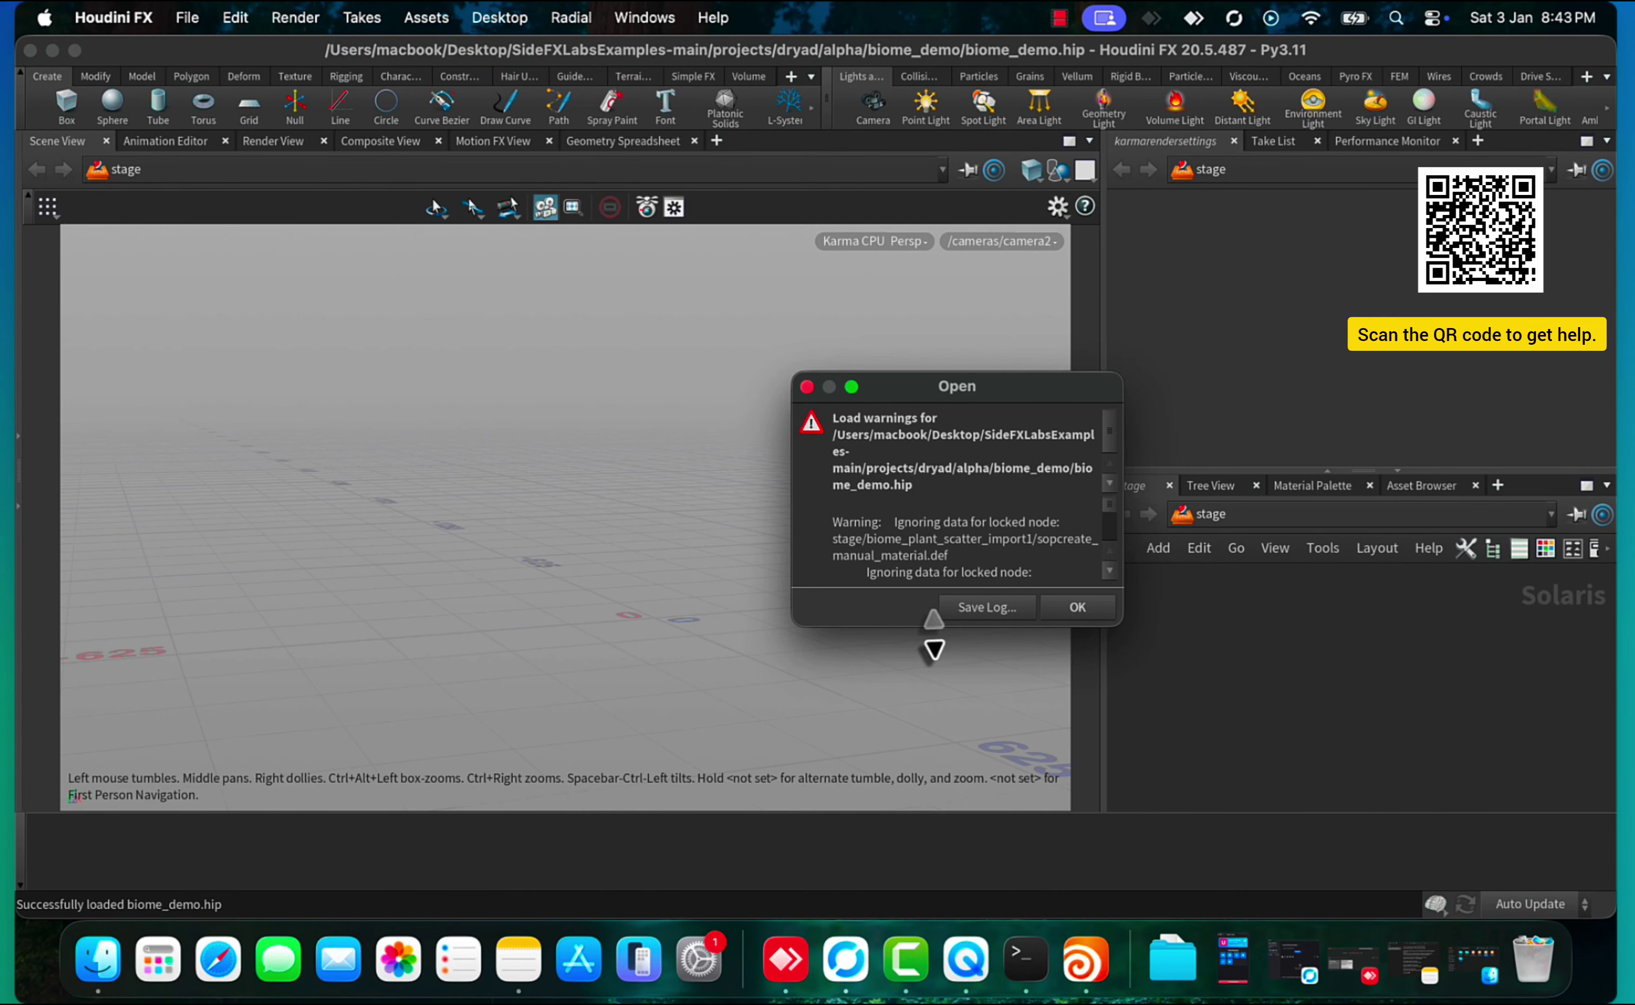
click(1072, 609)
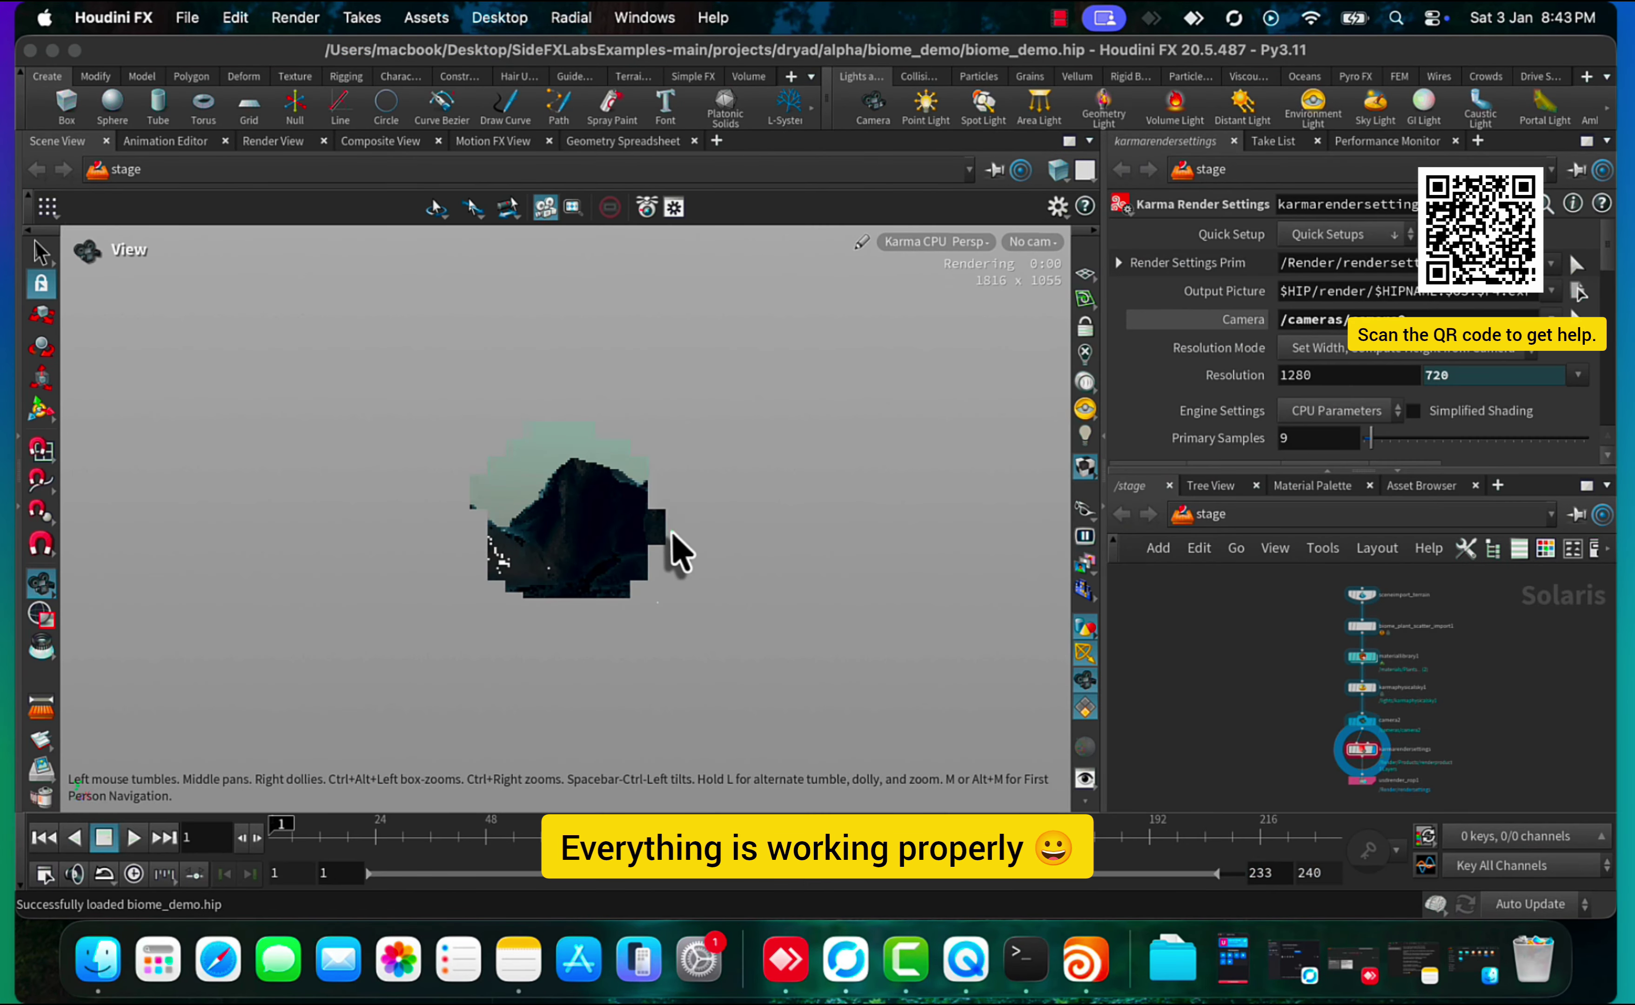
Step: Examine the node chain of the biome_demo stage network, from sceneimport_terrain down to the Karma render settings
scroll(1464, 703, down, 2)
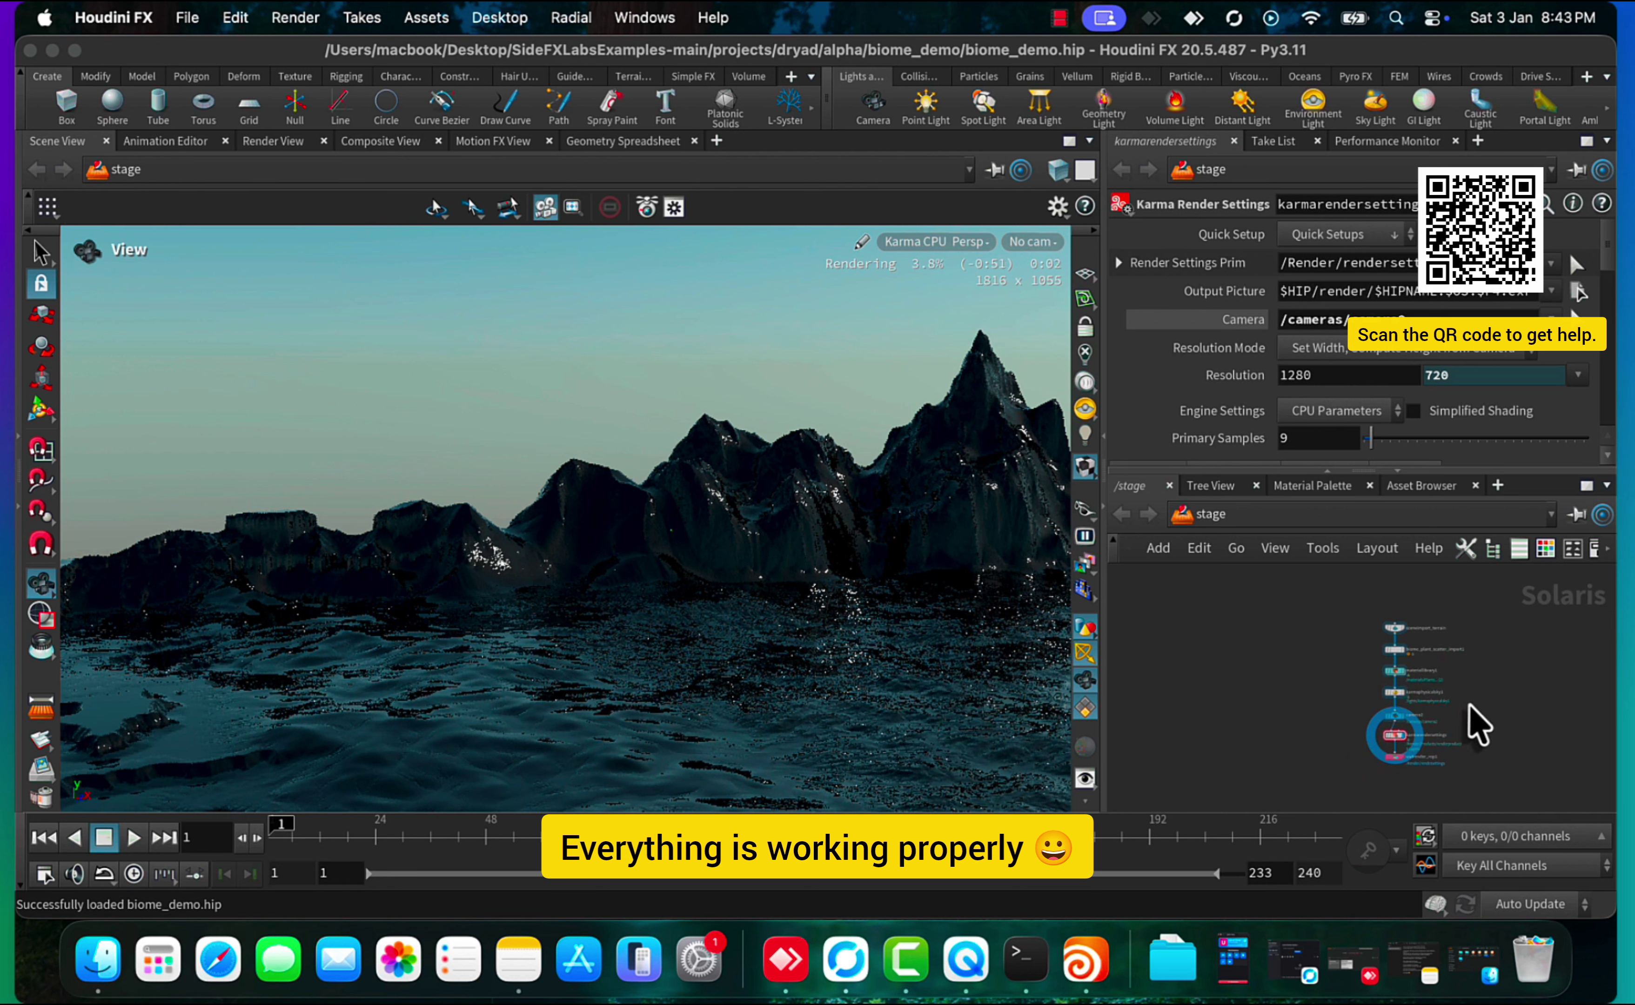
scroll(1467, 704, up, 3)
scroll(1430, 669, up, 3)
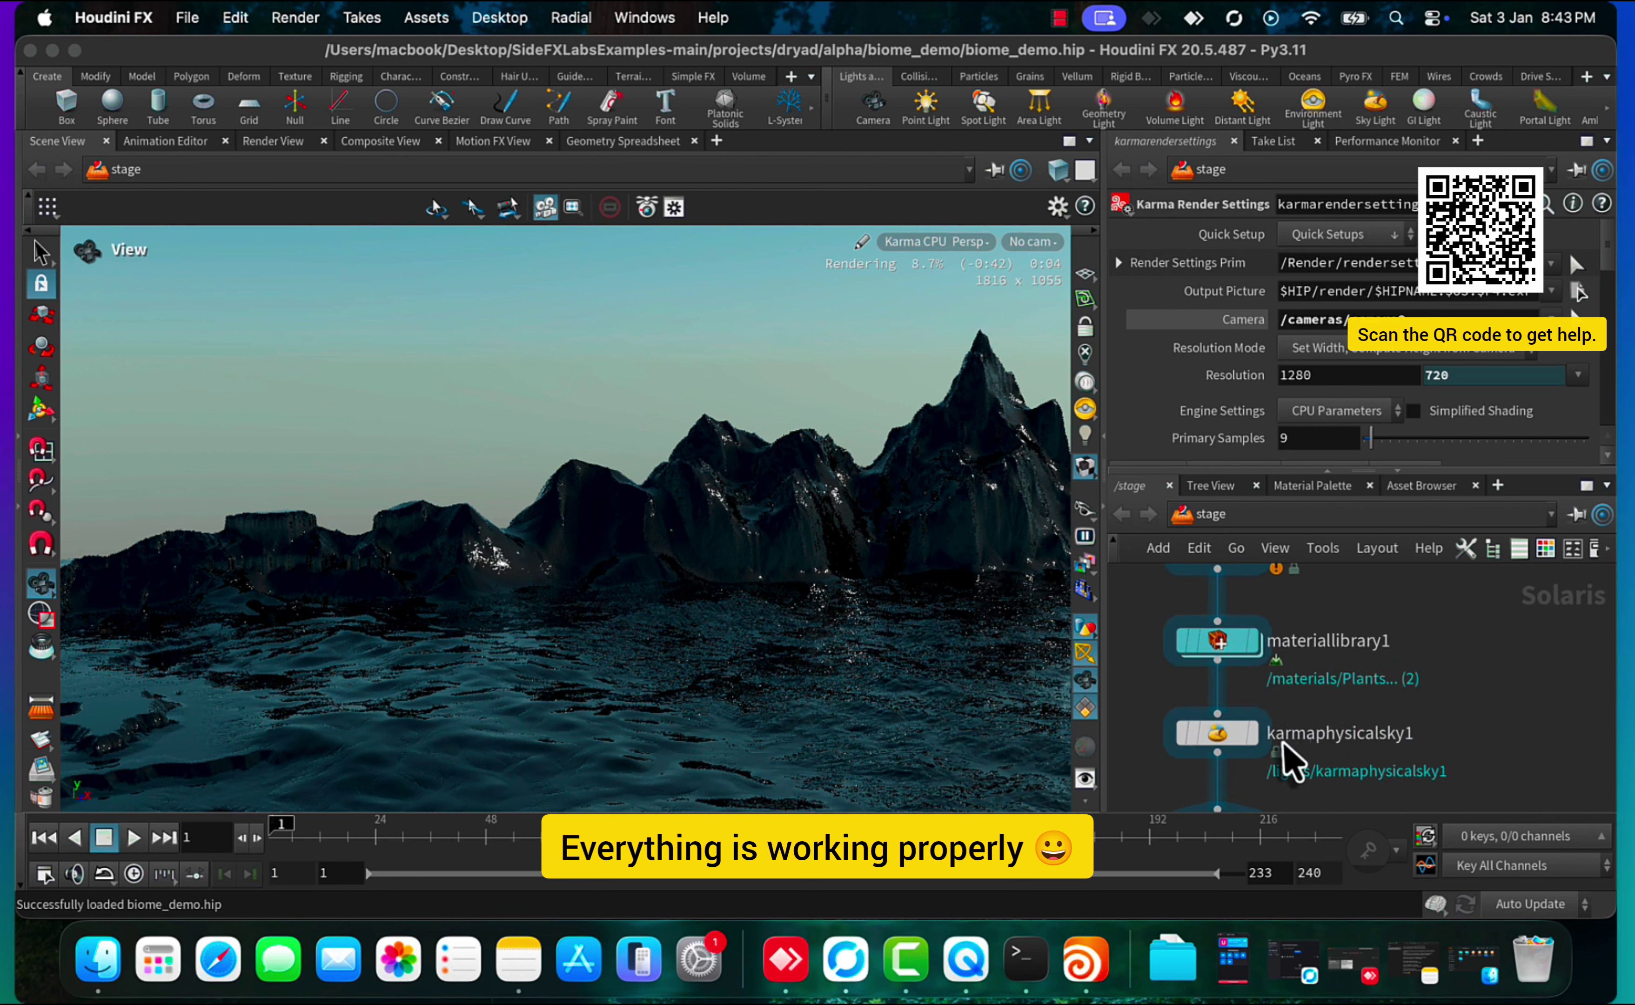
scroll(1295, 779, down, 1)
scroll(1295, 604, up, 2)
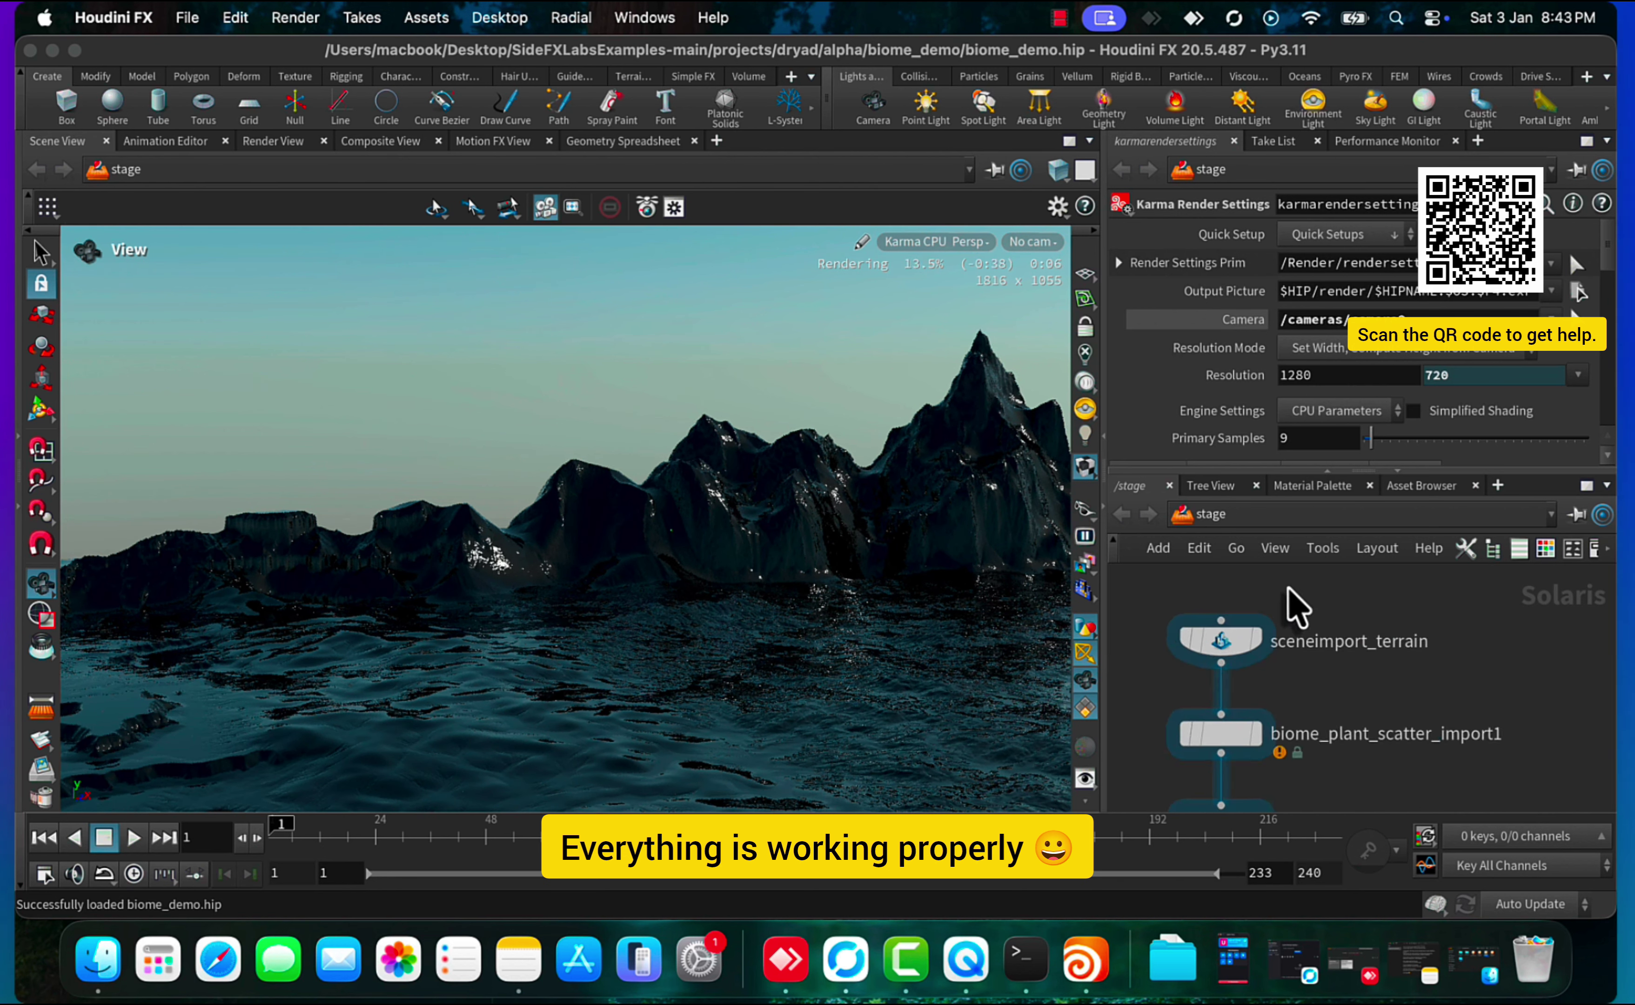
scroll(1264, 614, down, 5)
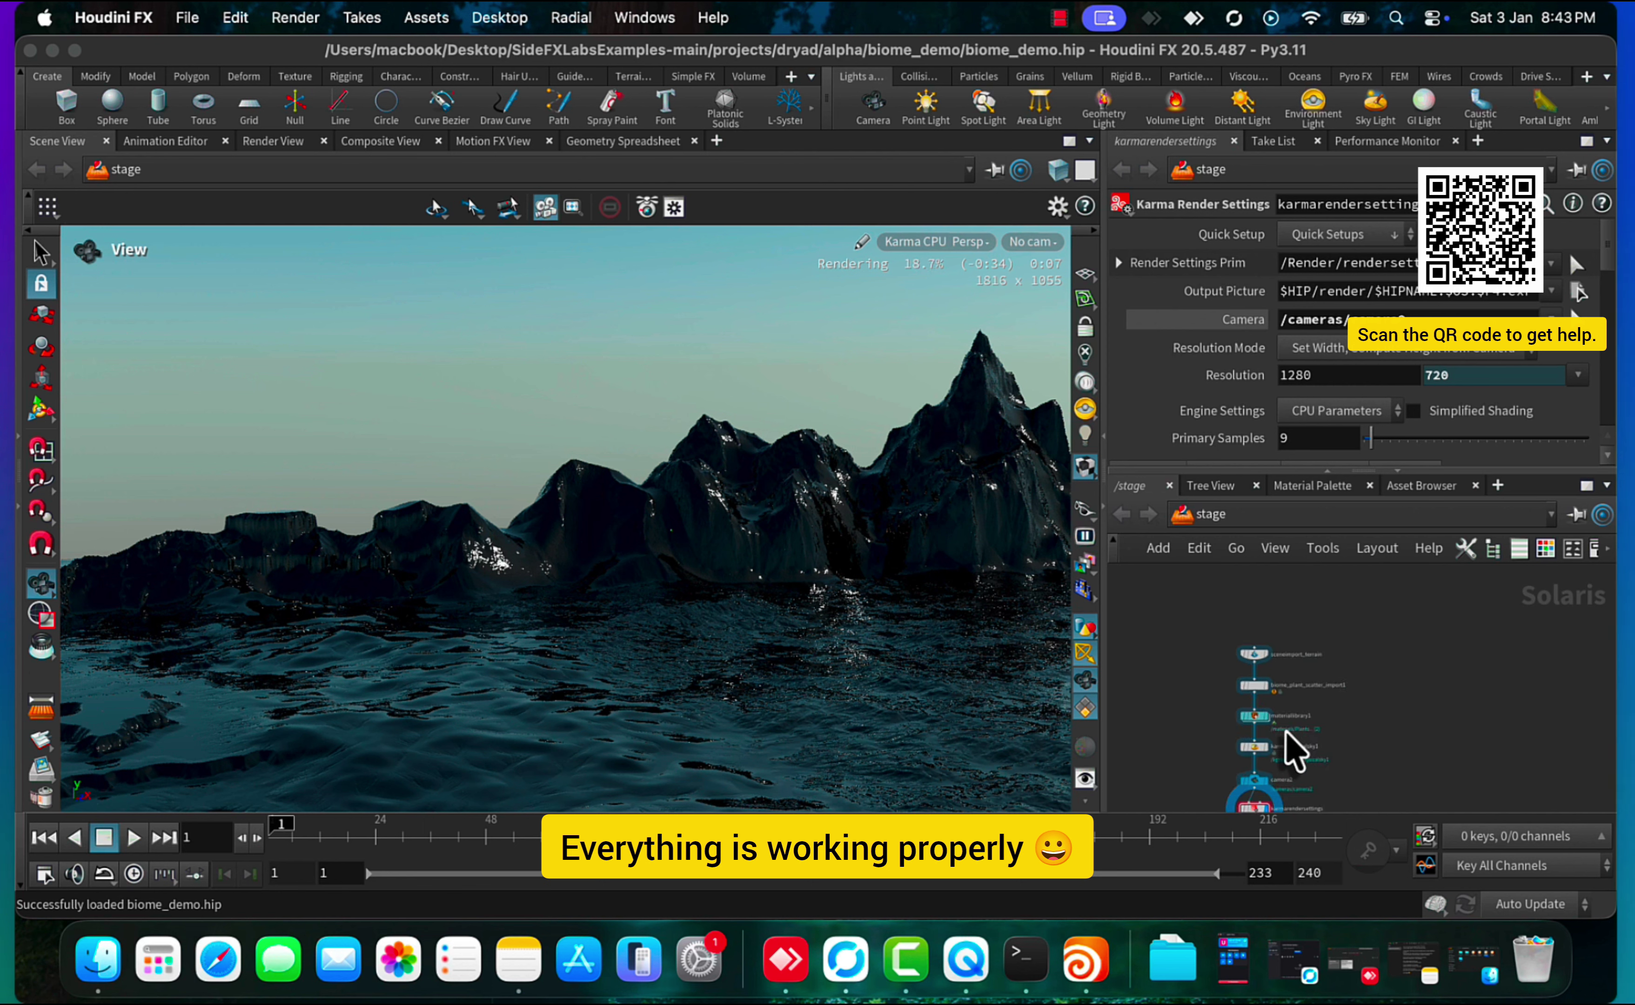
Step: Inspect the end of the stage network around karmarendersettings and usdrender_rop1, and the Karma-rendered terrain and water in the scene view
scroll(1322, 599, down, 2)
scroll(1292, 732, up, 5)
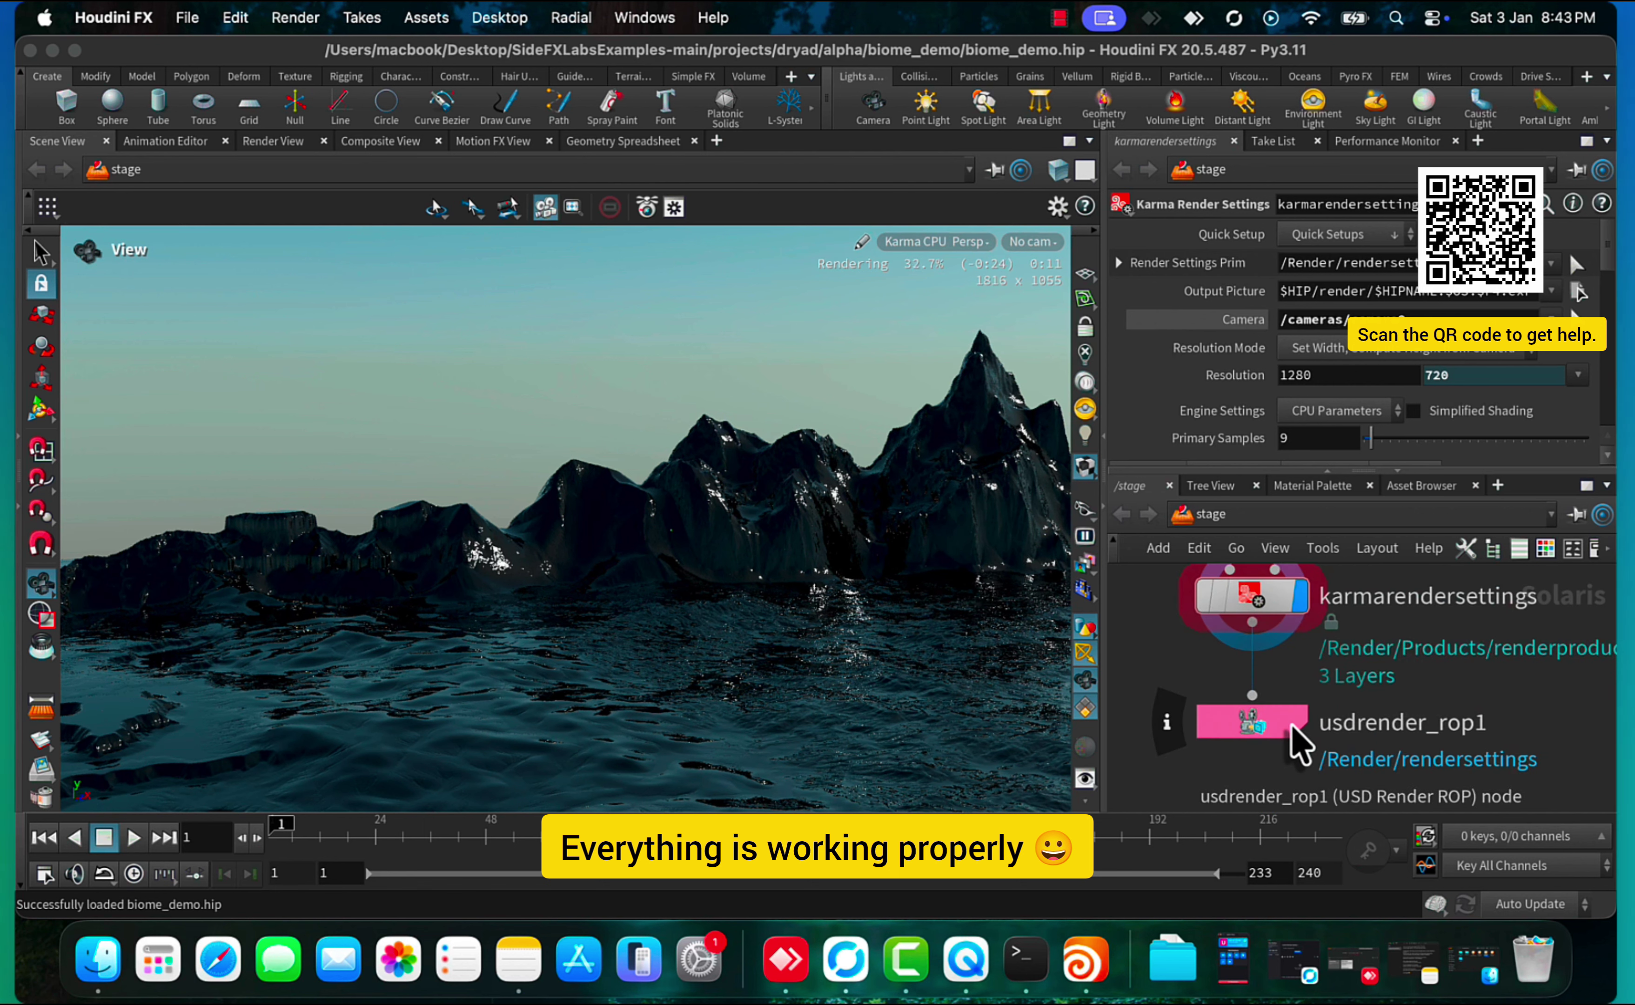
scroll(1292, 731, down, 5)
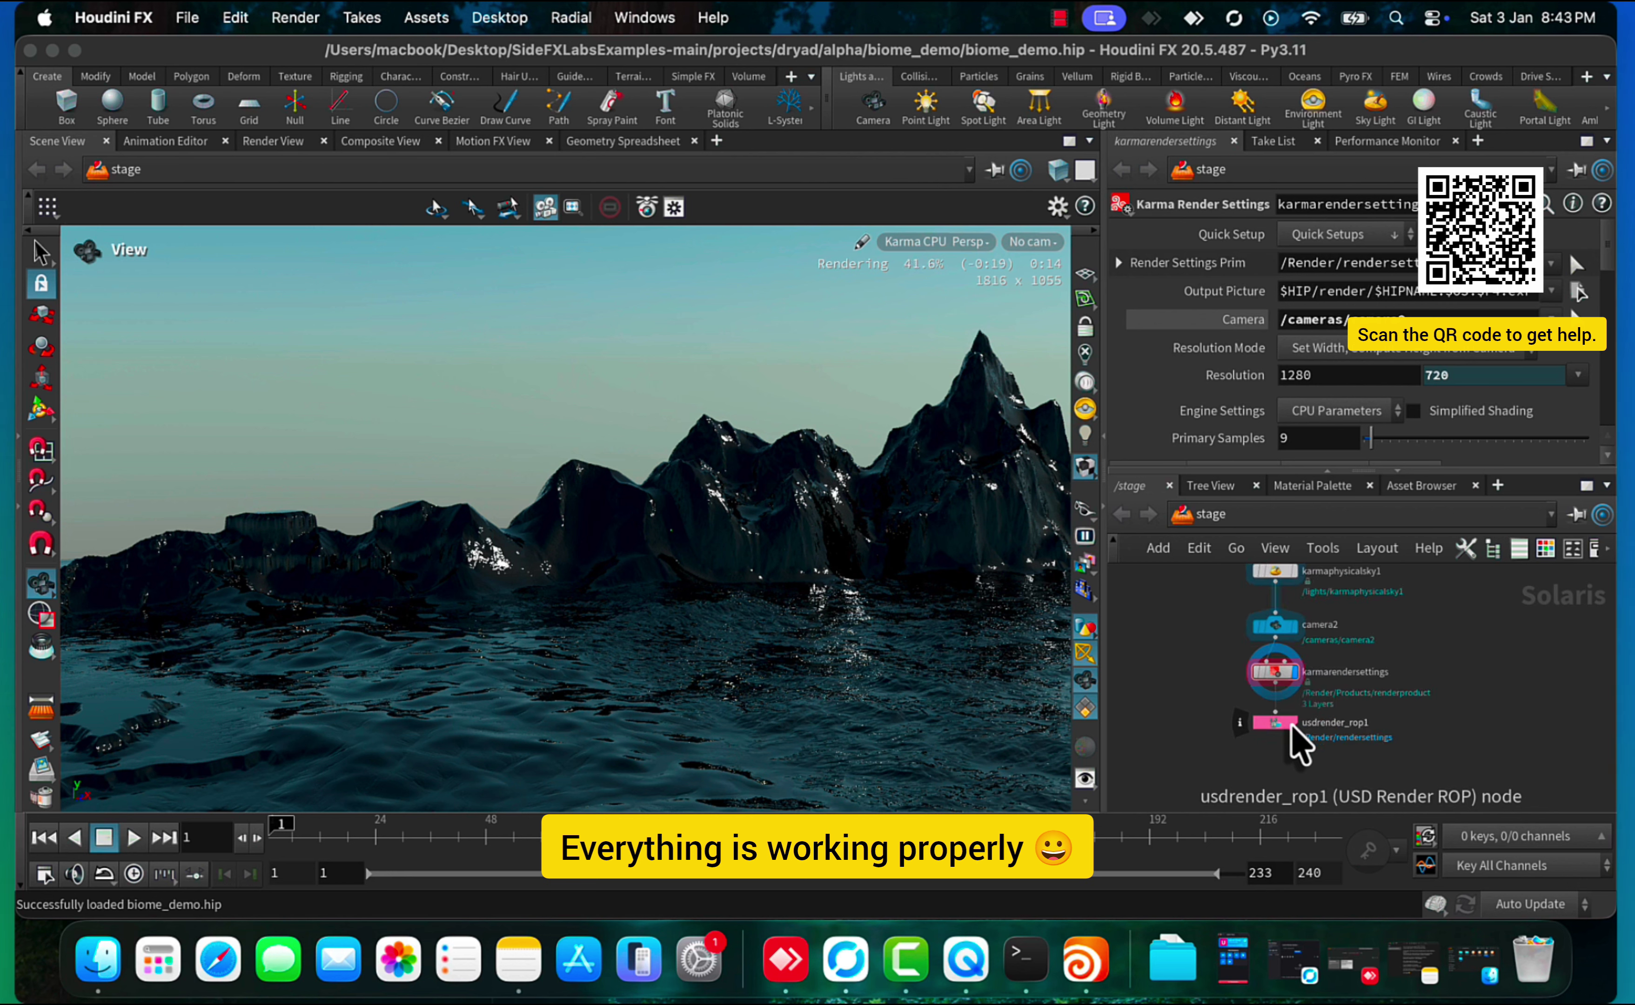
scroll(1292, 731, down, 3)
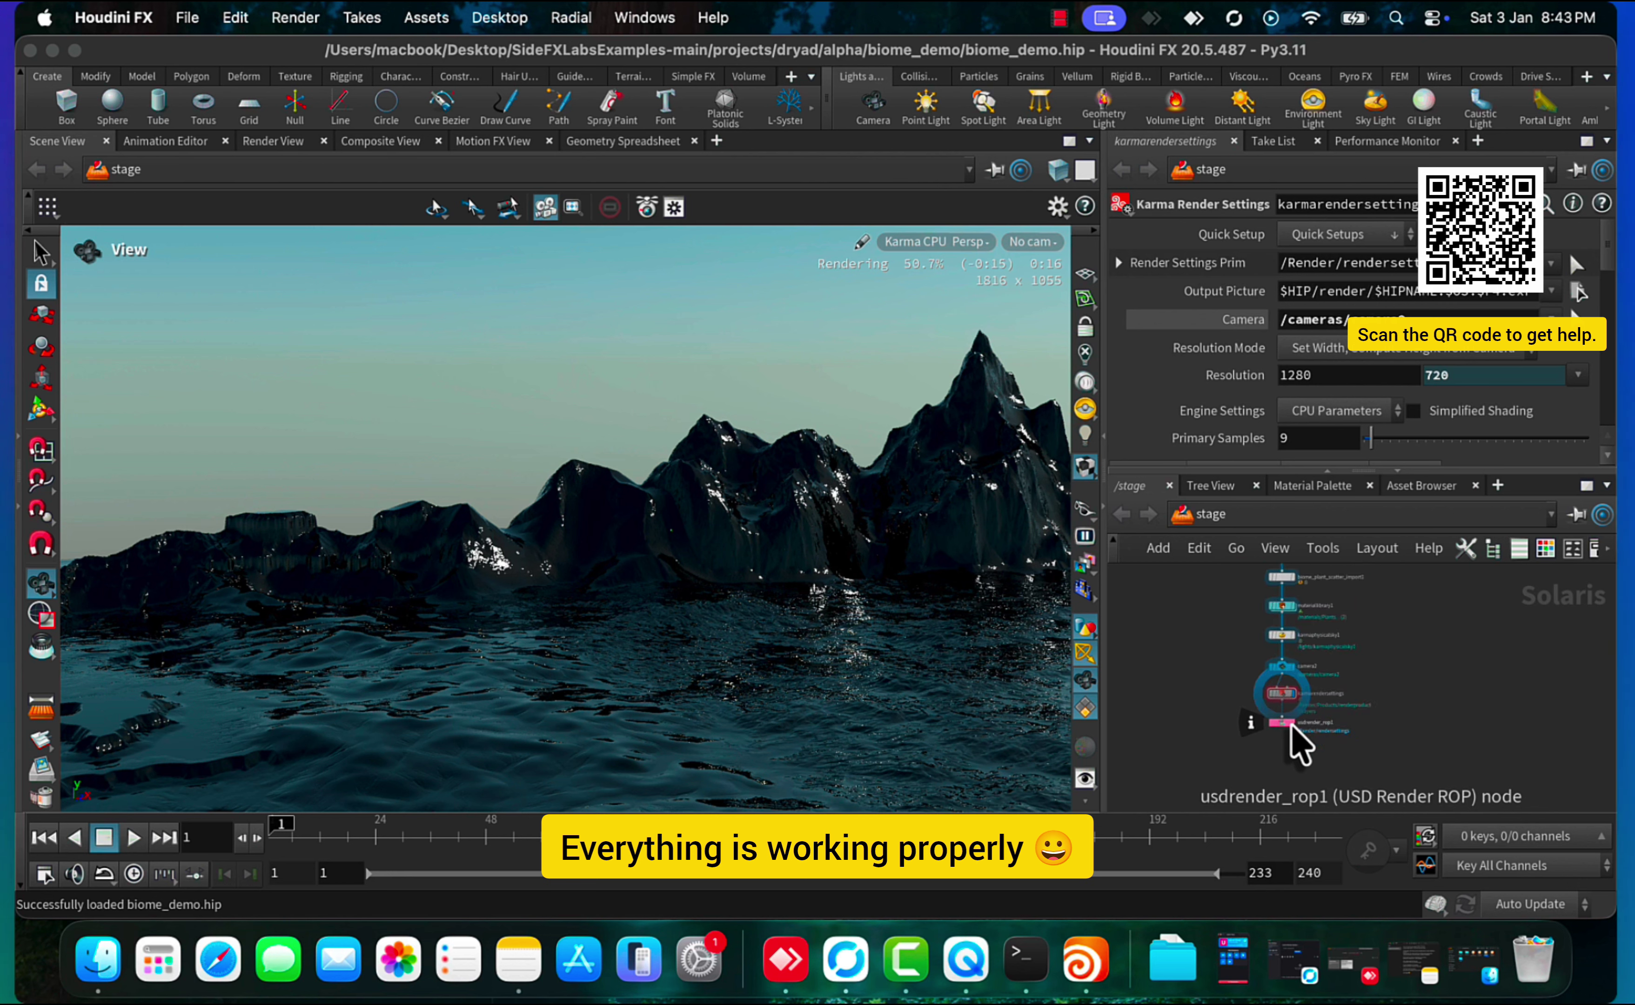
scroll(1292, 731, up, 7)
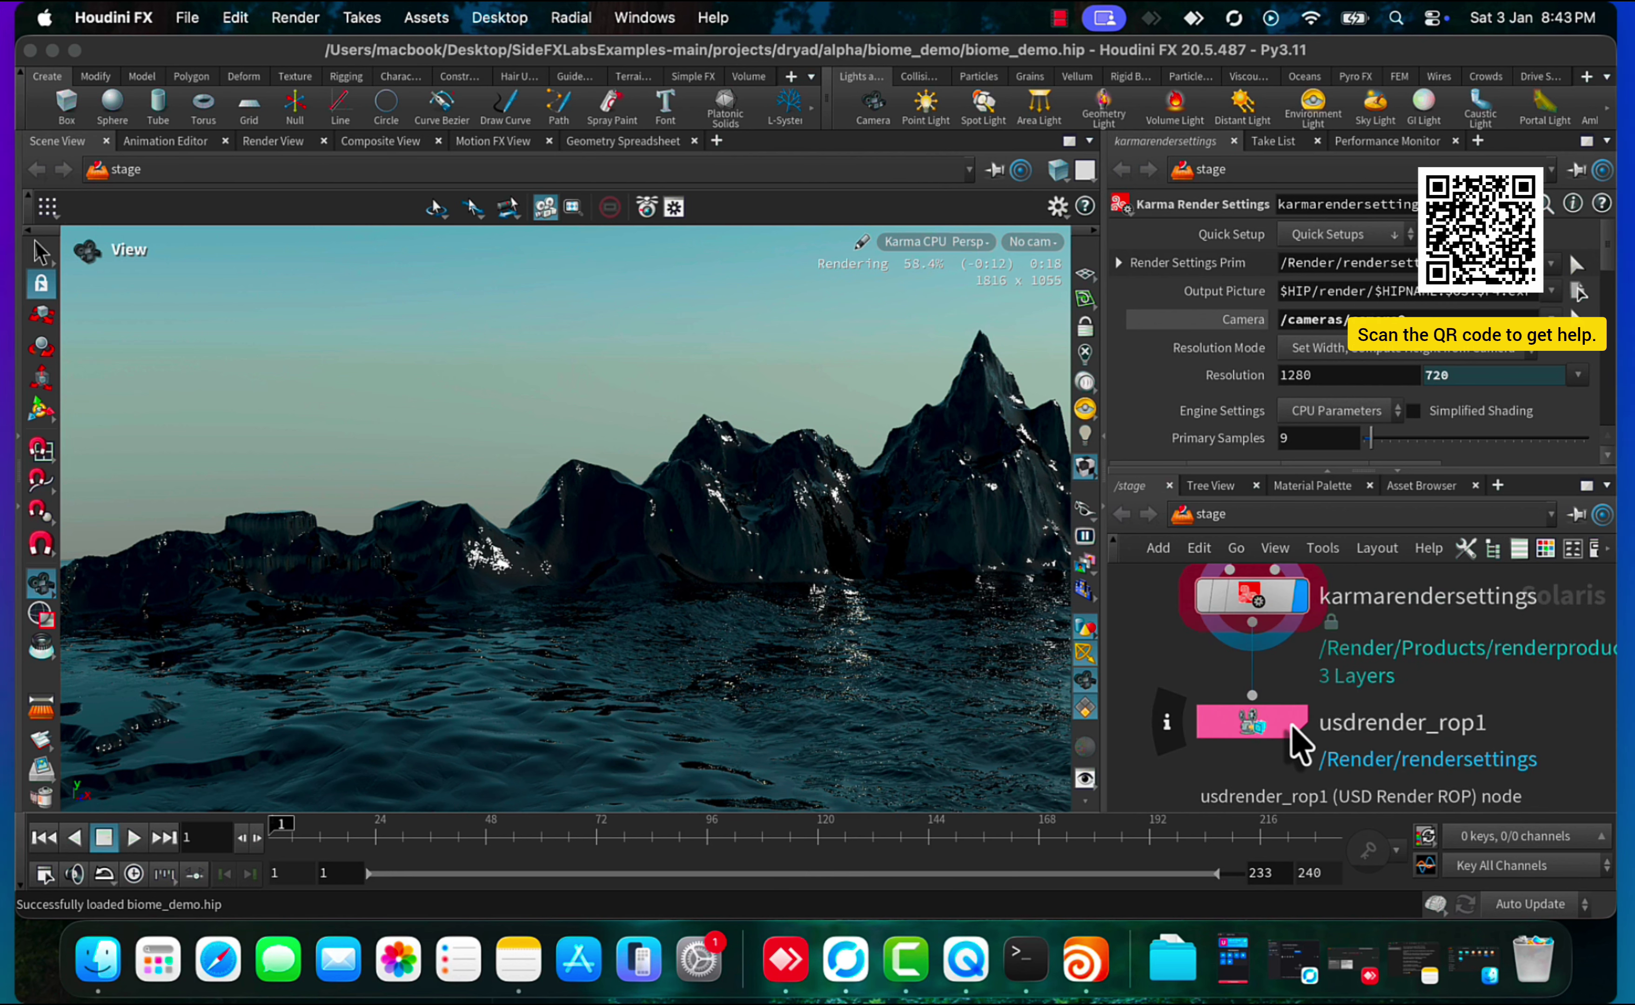
scroll(1292, 723, down, 5)
scroll(719, 583, down, 5)
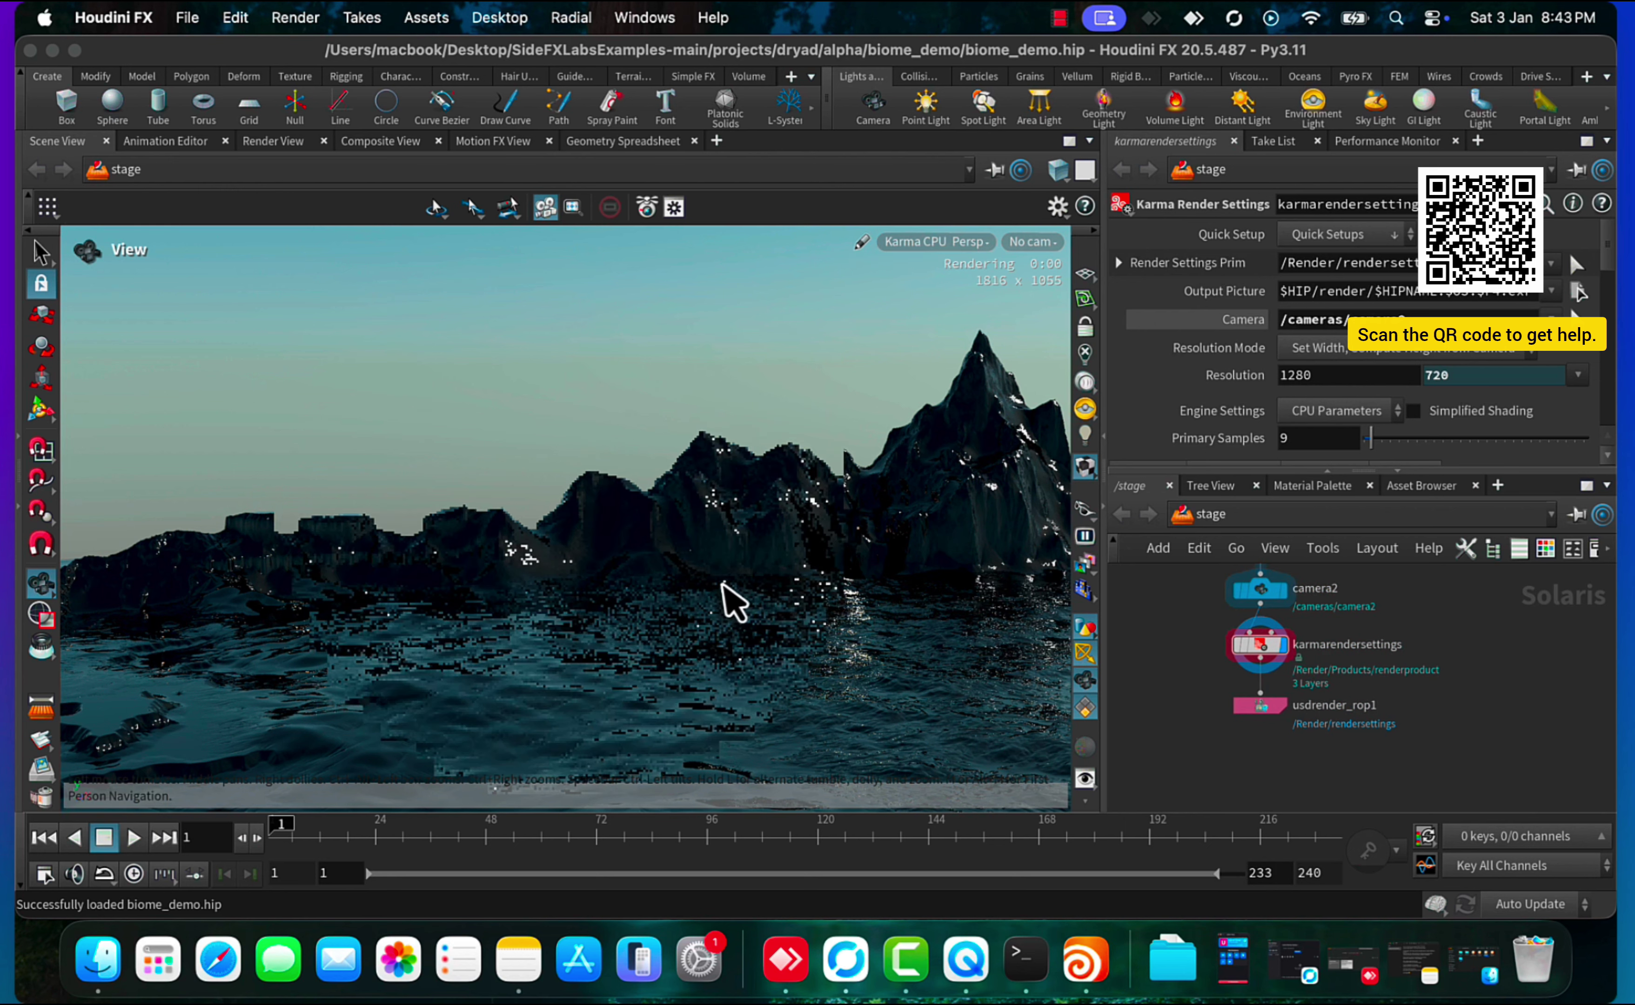
scroll(719, 612, up, 5)
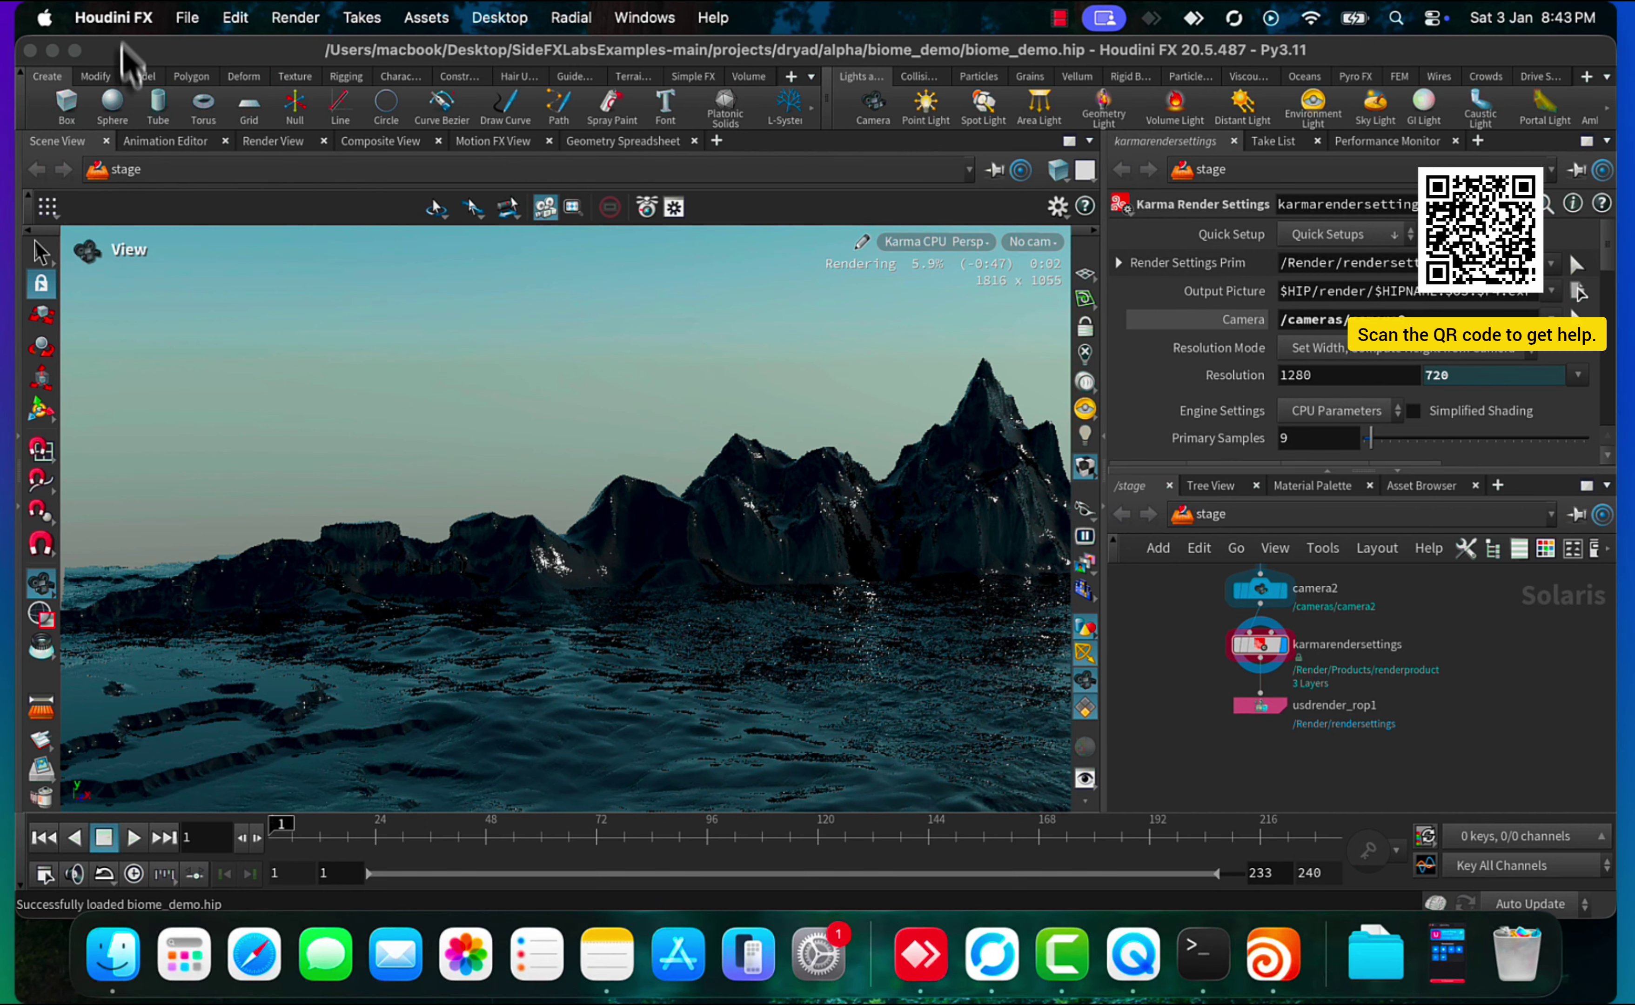
Step: Quit Houdini FX and switch to Notes to show the Houdini SideFX 20.5 installation note
click(114, 17)
click(137, 265)
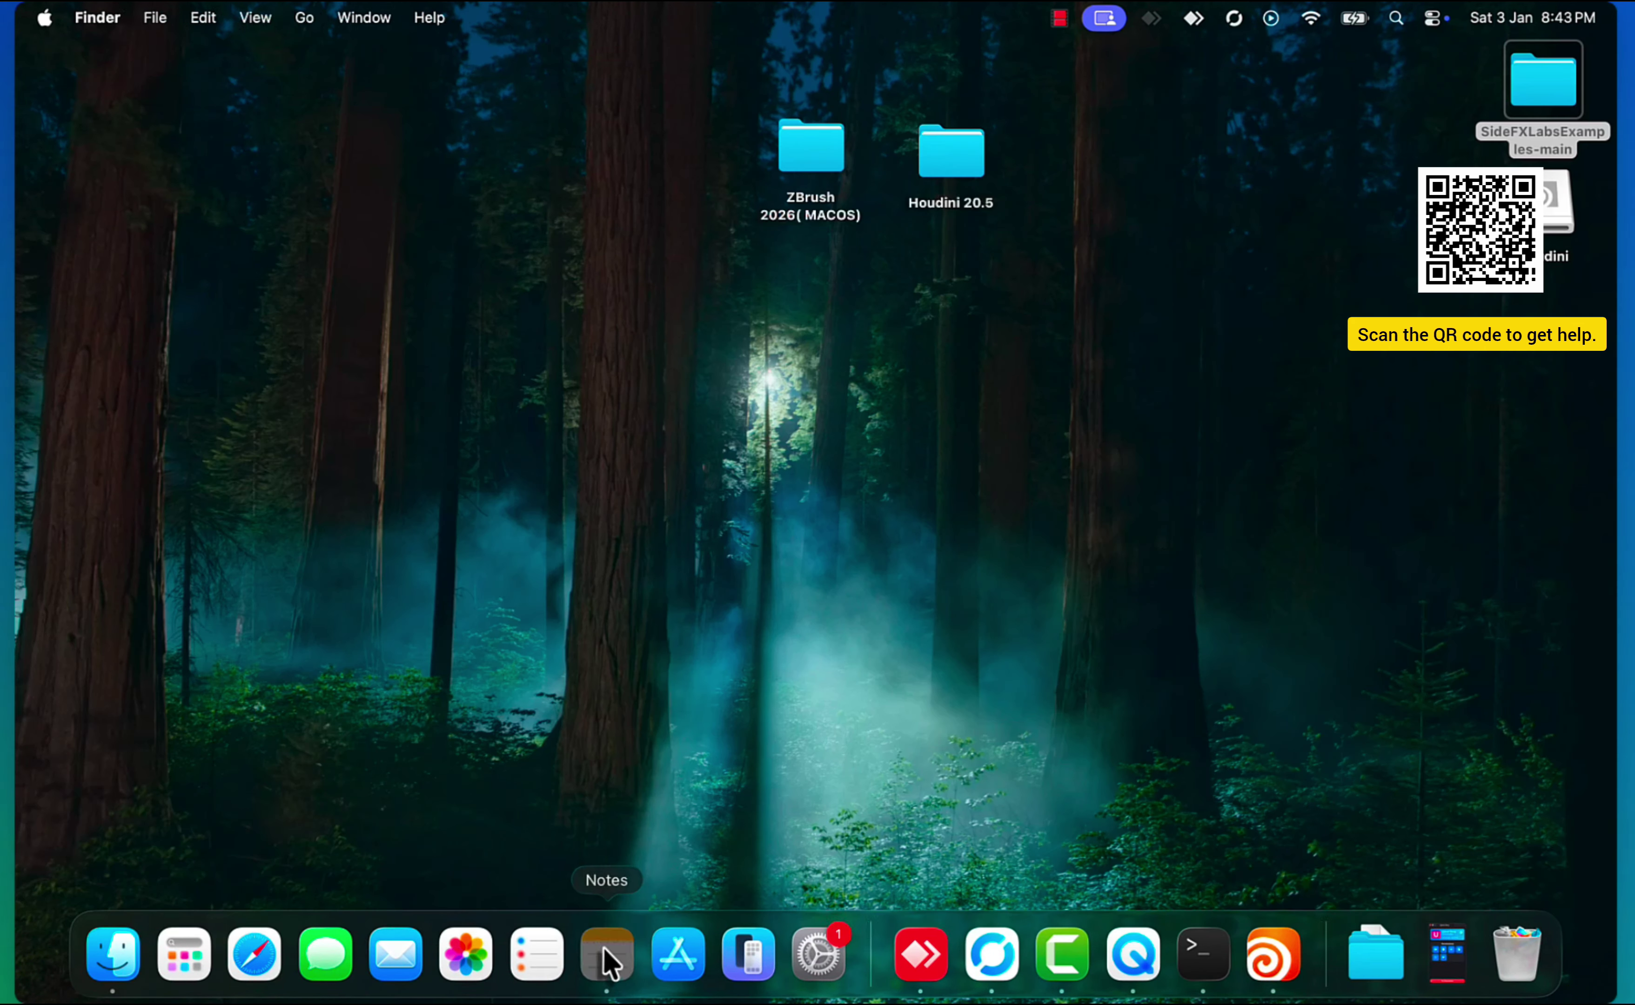
click(606, 954)
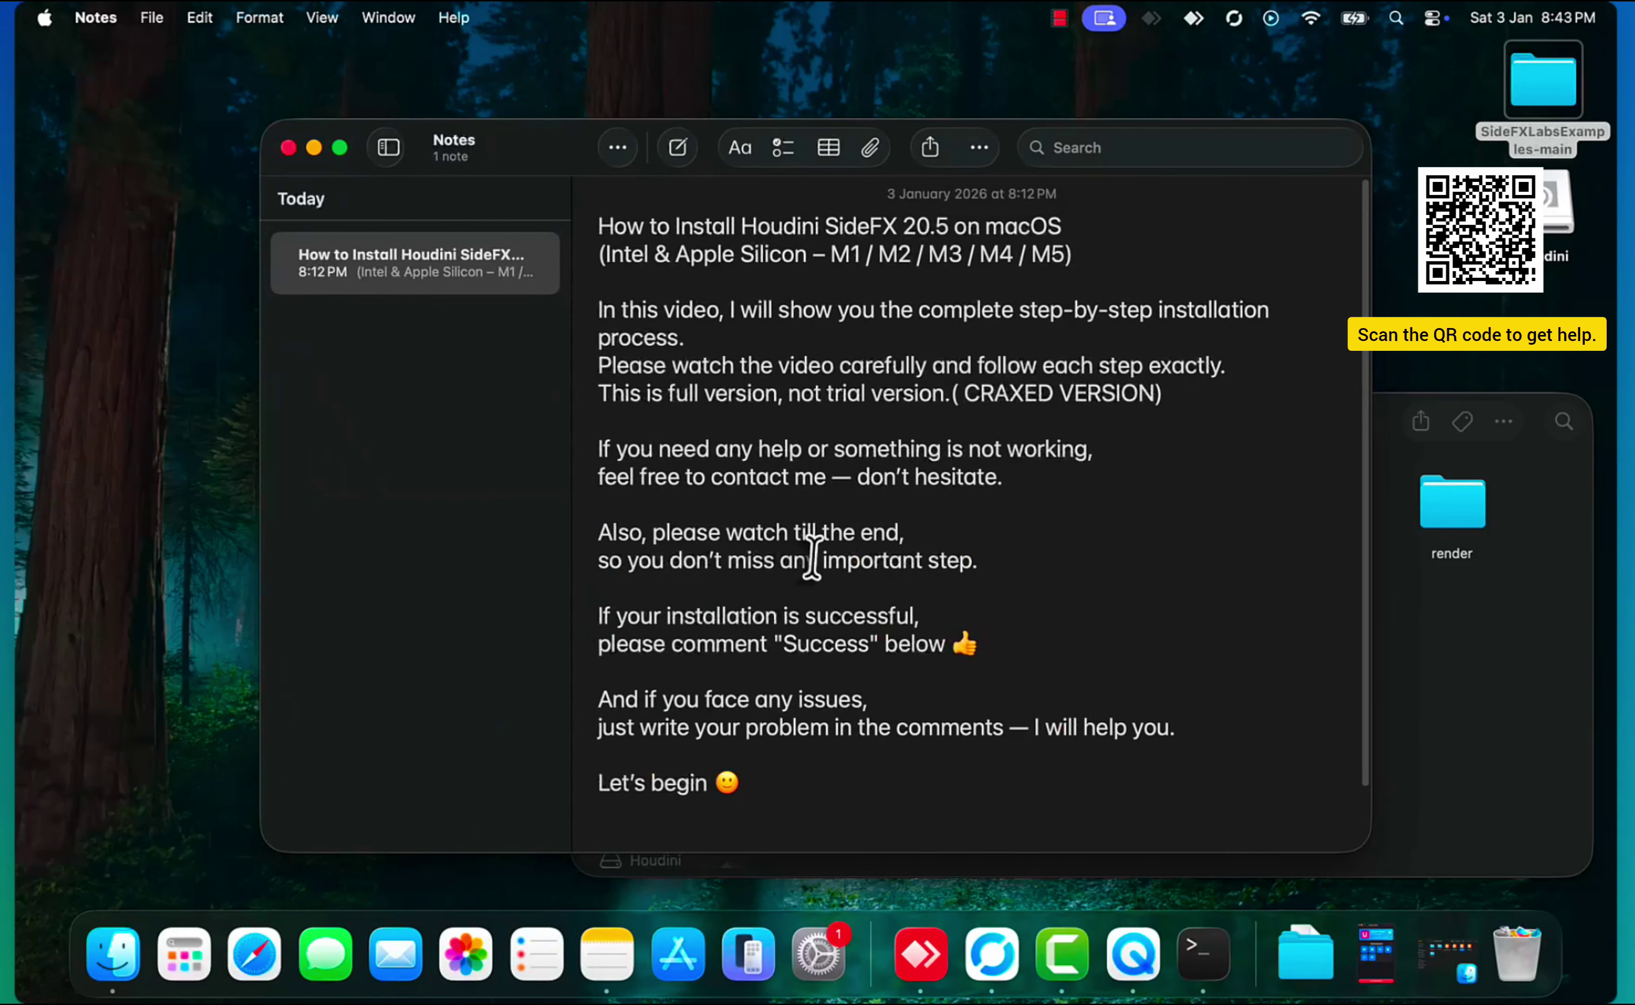